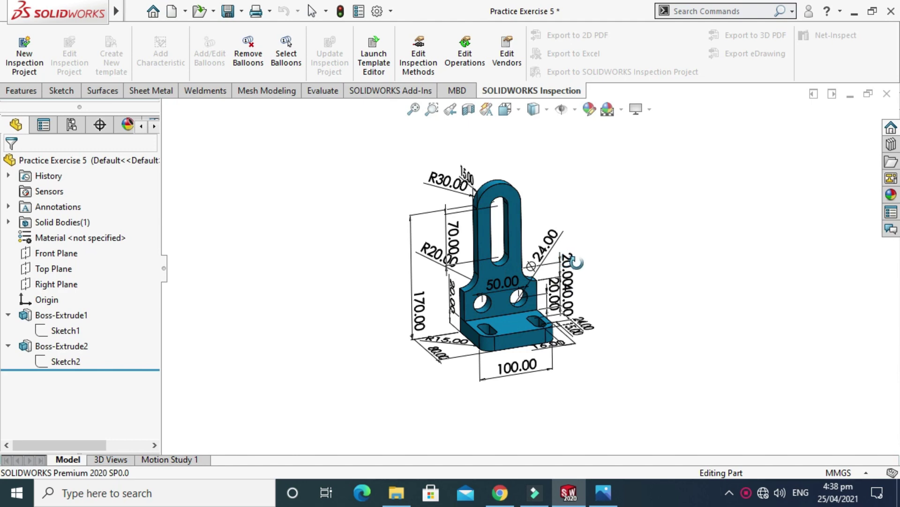
# Create a new part document and set its background scene to plain white
pyautogui.moveTo(576, 262); pyautogui.dragTo(541, 294, button='middle')
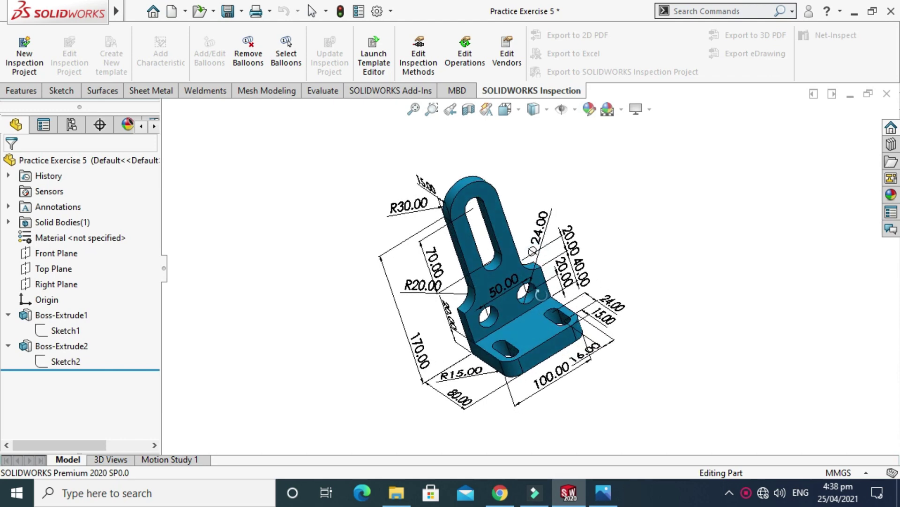
pyautogui.click(186, 12)
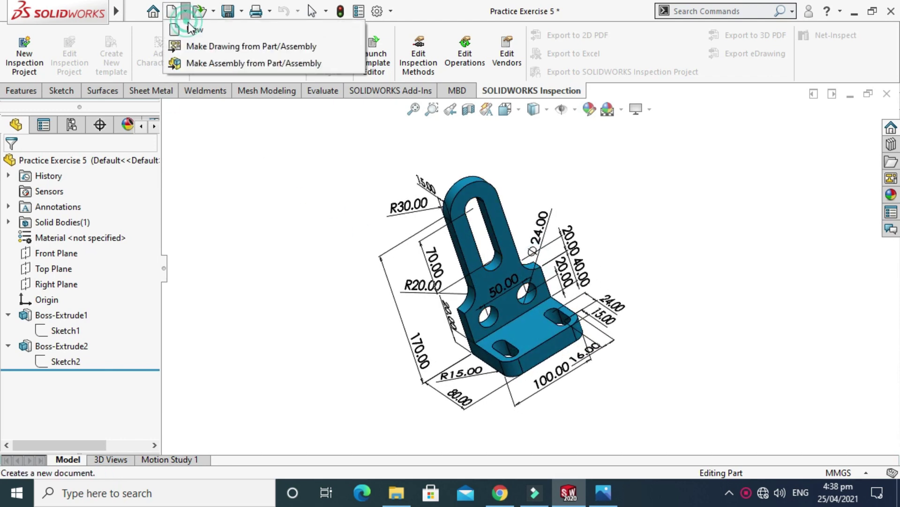
pyautogui.click(188, 24)
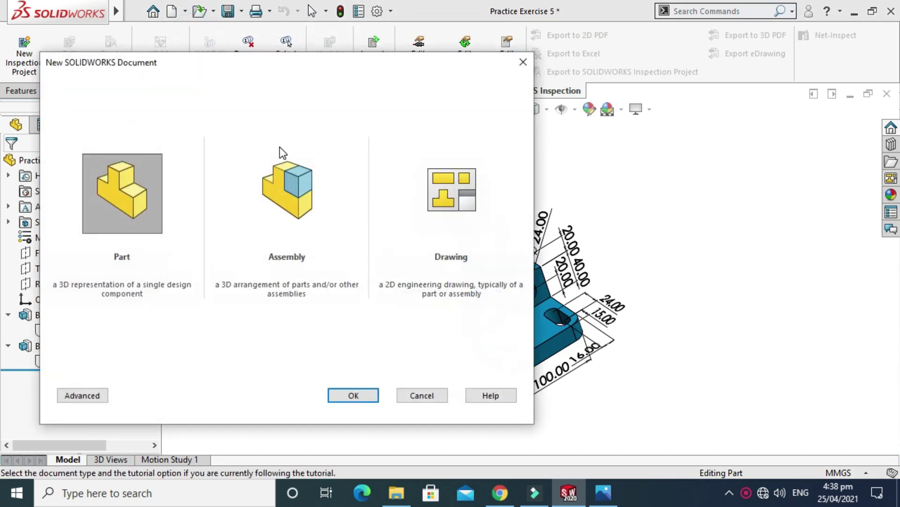
pyautogui.click(355, 395)
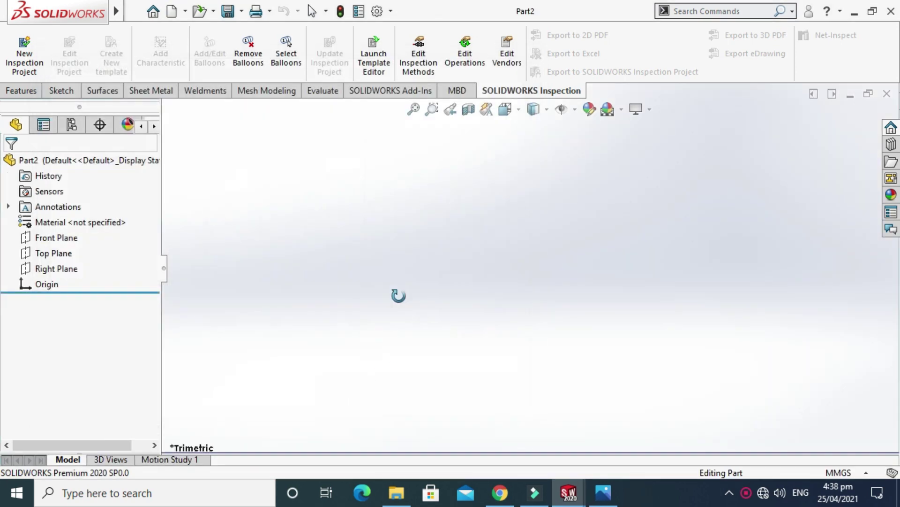
pyautogui.click(621, 109)
pyautogui.click(635, 40)
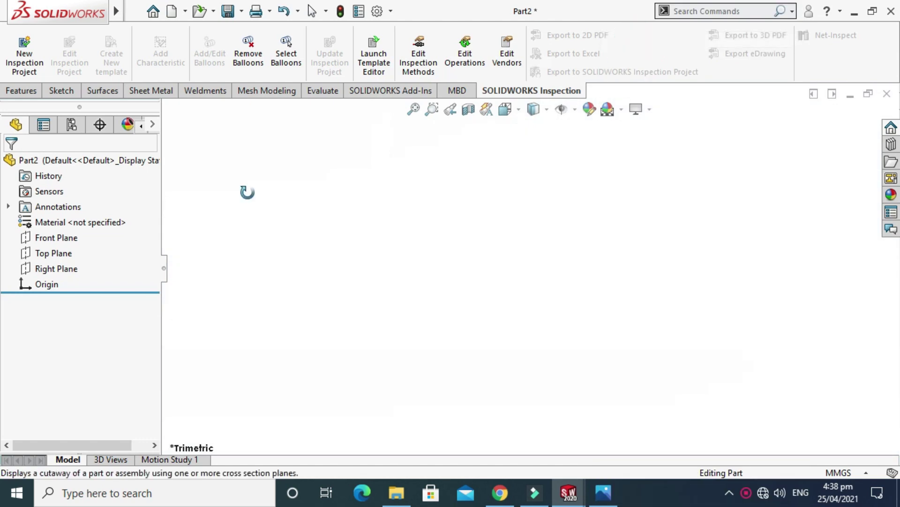
# Start a sketch on the Top Plane and check the base dimensions in the reference image 2.PNG
pyautogui.click(52, 253)
pyautogui.click(64, 231)
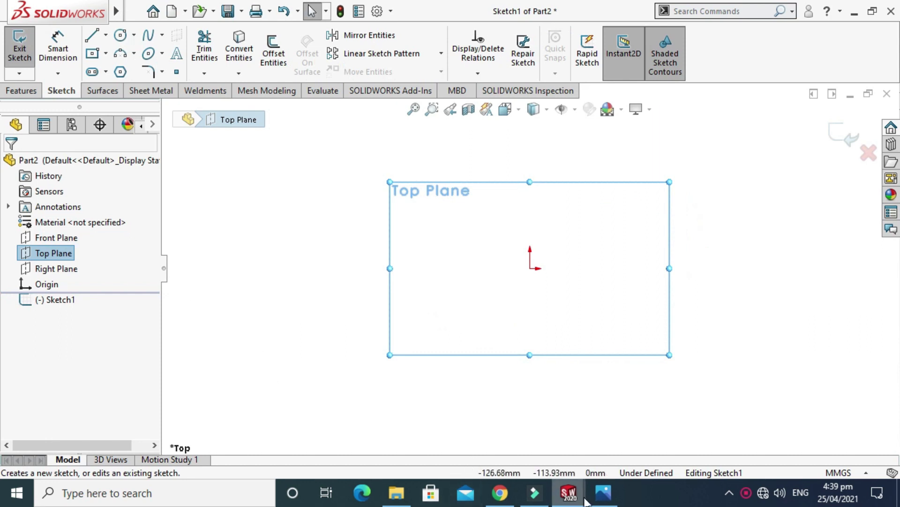
pyautogui.click(603, 492)
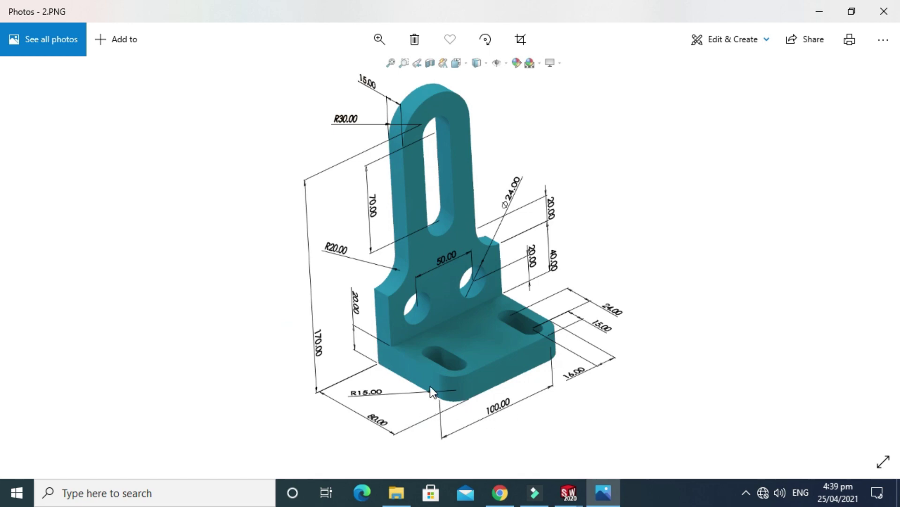
pyautogui.click(598, 495)
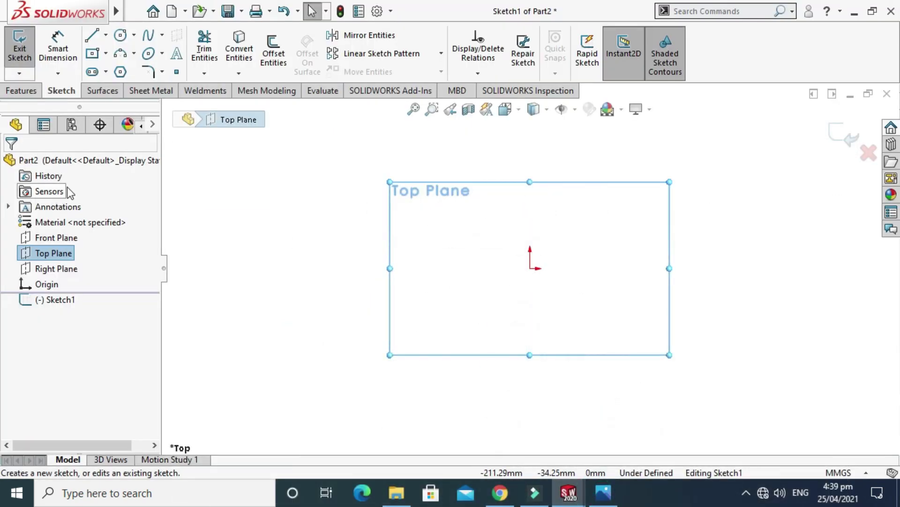
# Draw a center rectangle about 196 mm wide, centred on the sketch origin
pyautogui.click(108, 53)
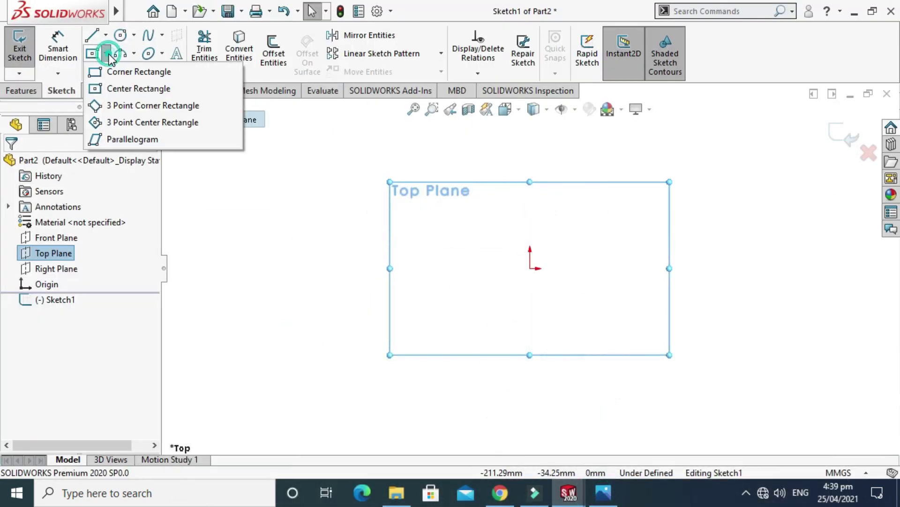
pyautogui.click(115, 87)
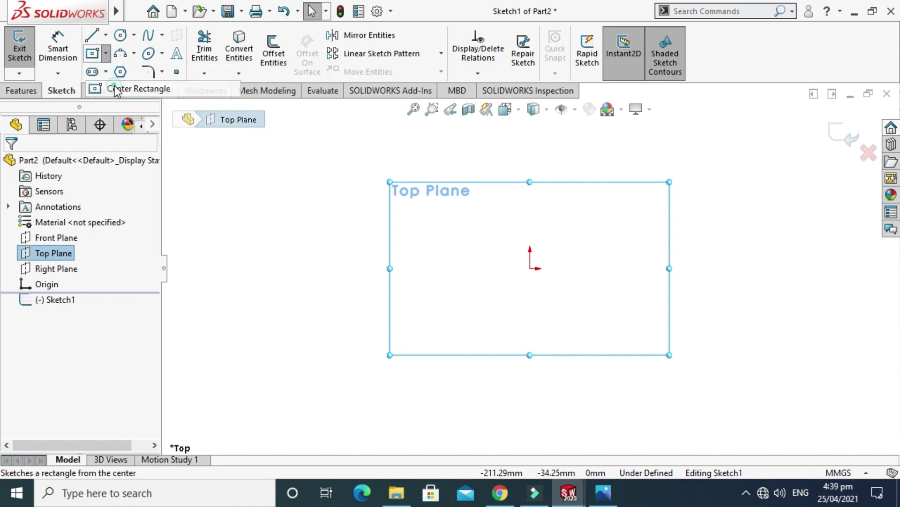
pyautogui.click(530, 268)
pyautogui.click(375, 343)
pyautogui.press('Escape')
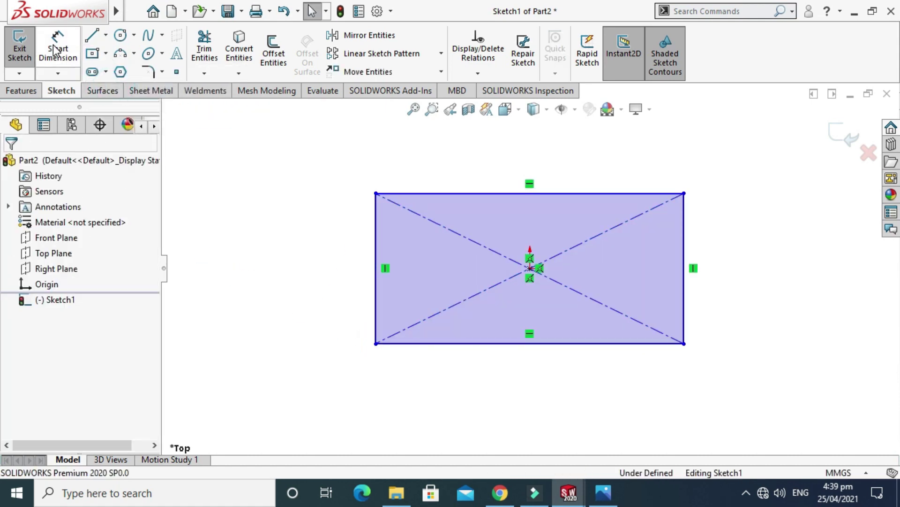
# Dimension the rectangle 100 mm wide and 80 mm high
pyautogui.click(58, 48)
pyautogui.click(494, 343)
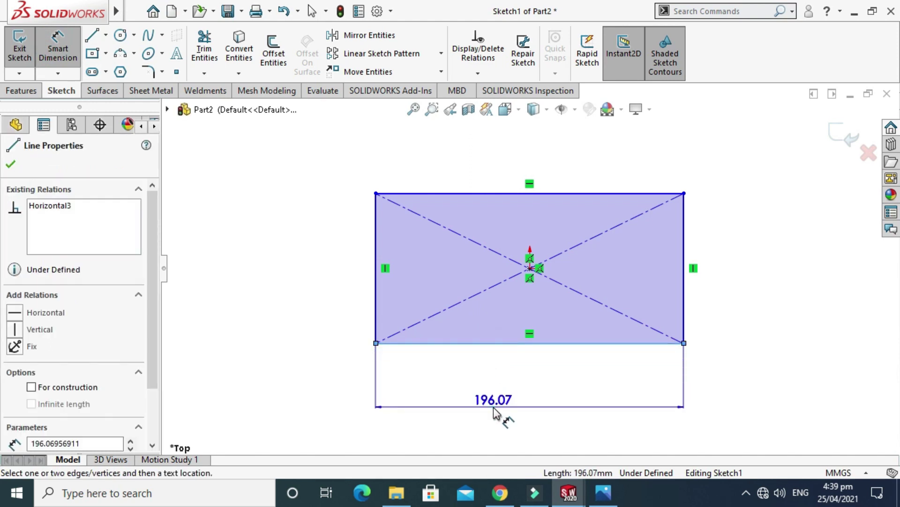
pyautogui.click(493, 407)
pyautogui.write('10')
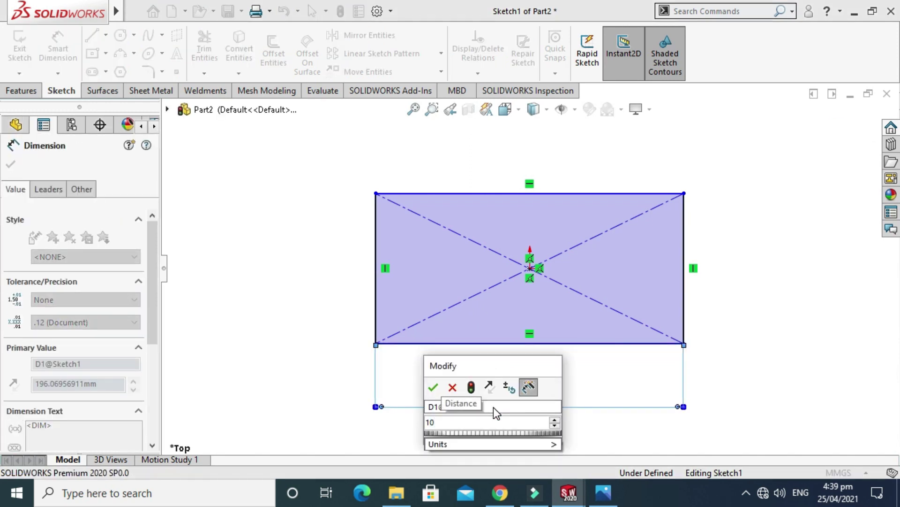
pyautogui.write('0')
pyautogui.press('Return')
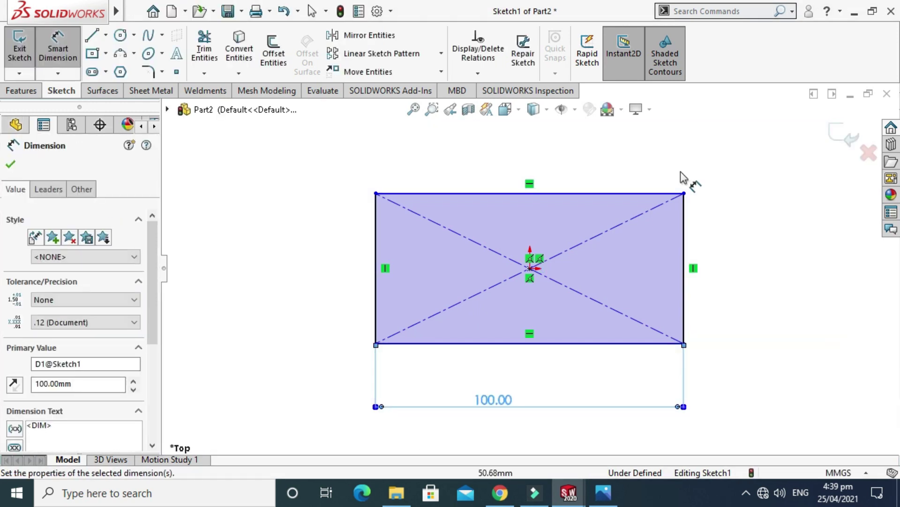
pyautogui.click(685, 308)
pyautogui.click(746, 293)
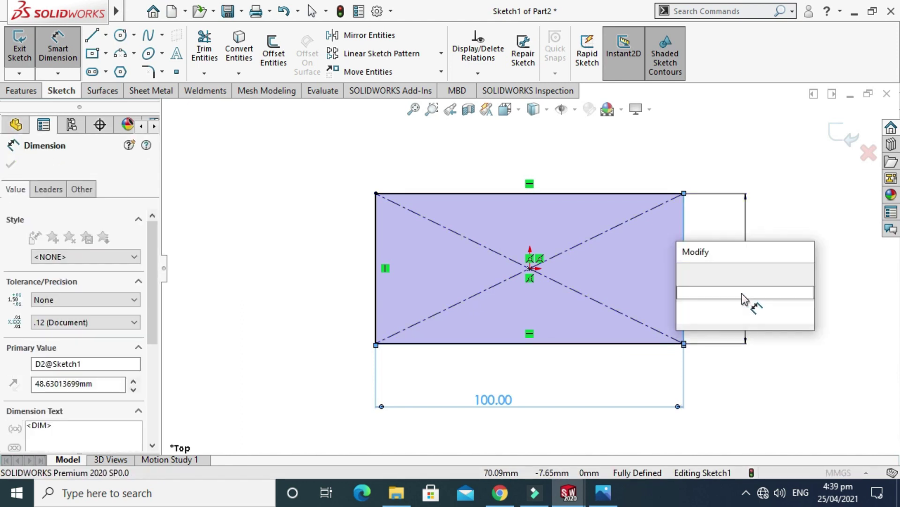
pyautogui.write('80')
pyautogui.press('Return')
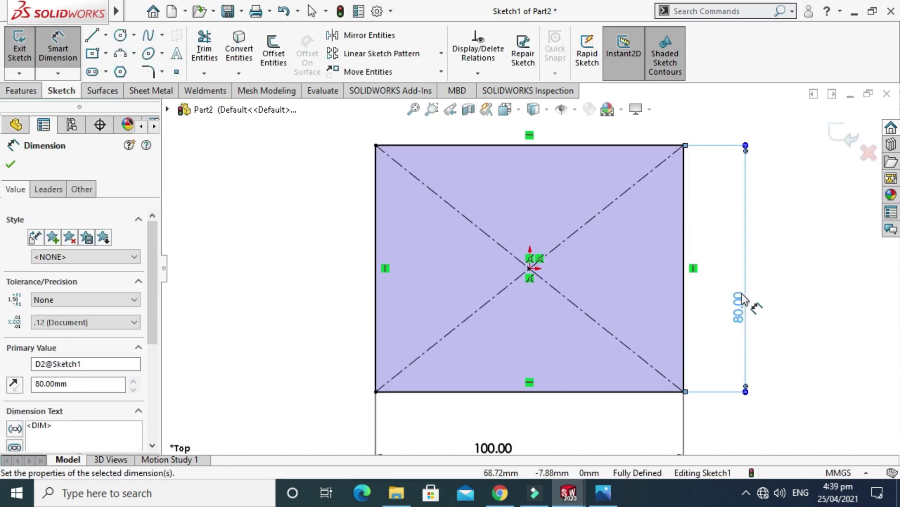
pyautogui.press('Escape')
pyautogui.press('f')
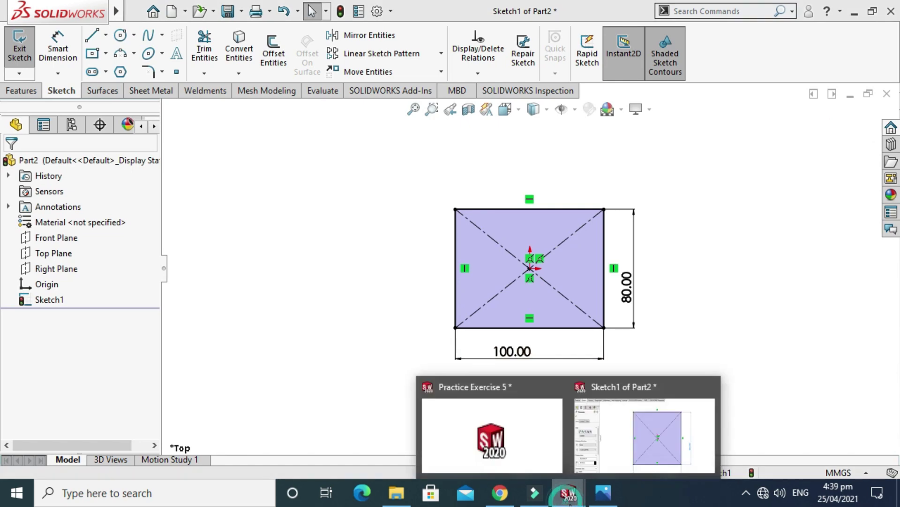
# Check the corner radius in the reference image and round the rectangle's two lower corners with 15 mm sketch fillets
pyautogui.click(604, 492)
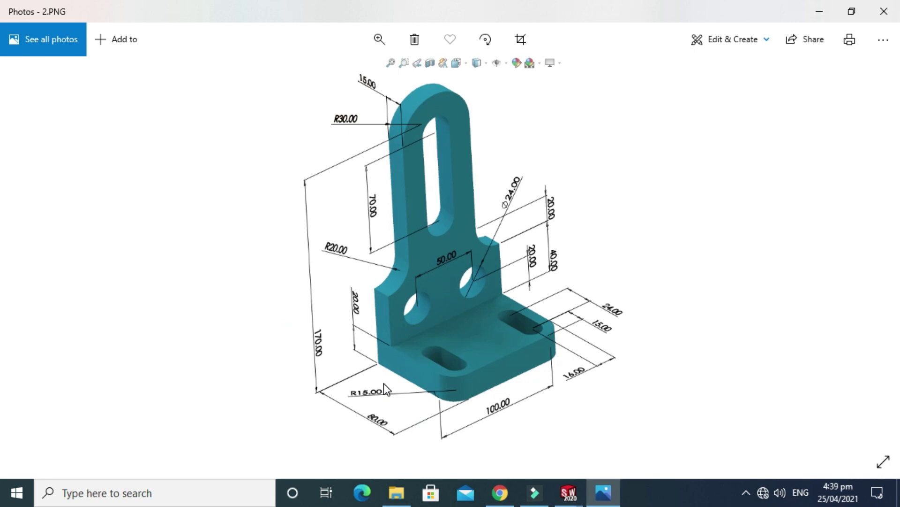
pyautogui.moveTo(572, 496)
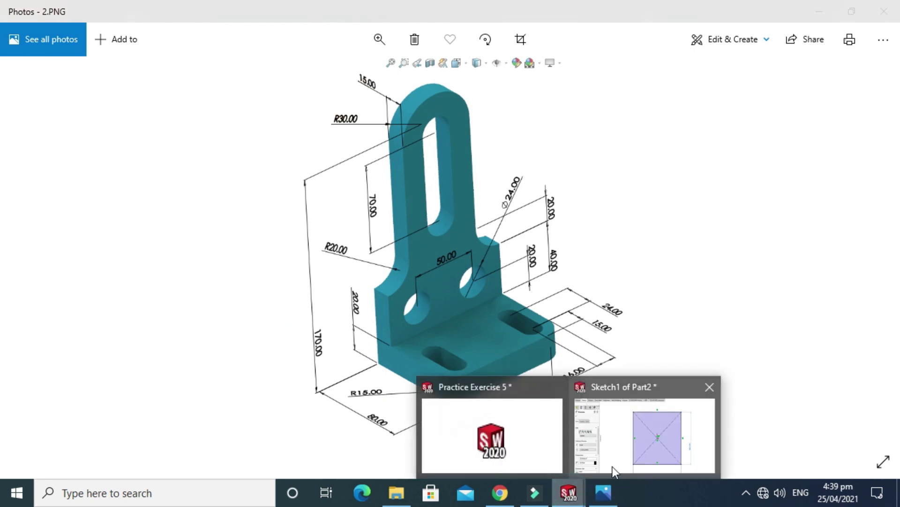
pyautogui.click(612, 467)
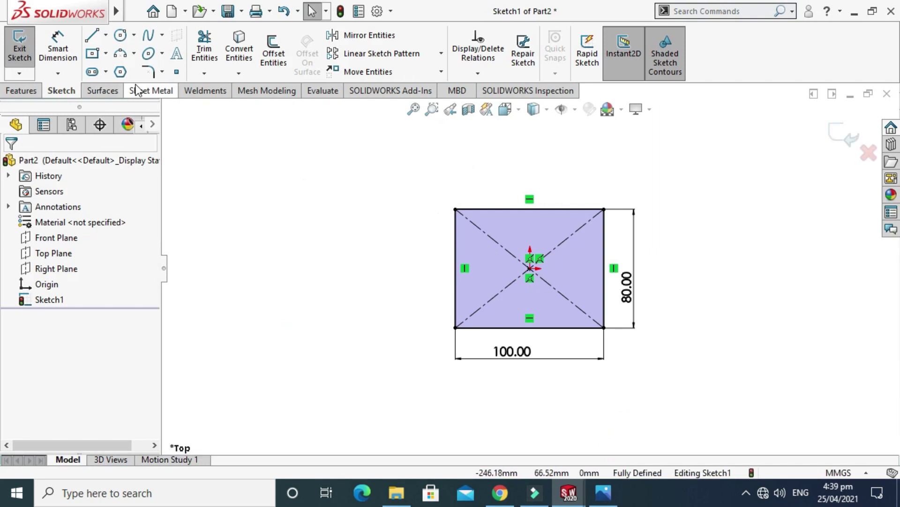
pyautogui.click(162, 72)
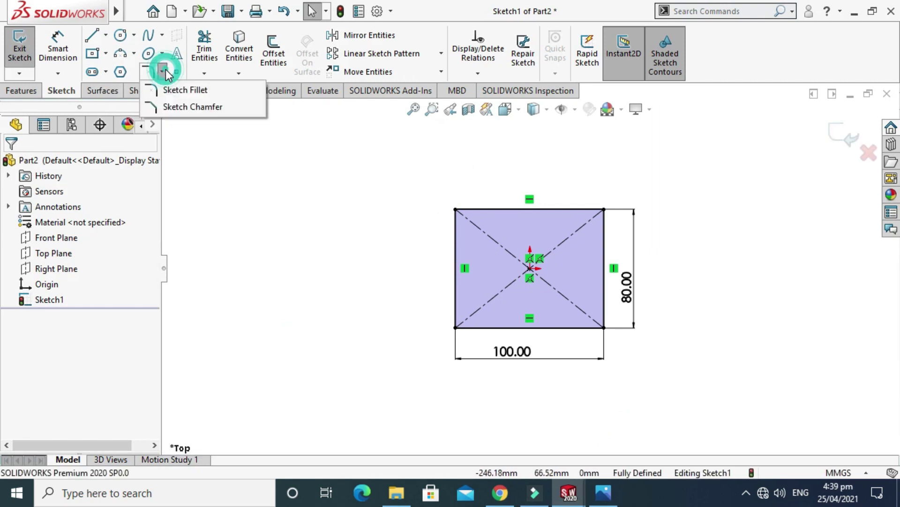
pyautogui.click(185, 89)
pyautogui.scroll(2, 447, 305)
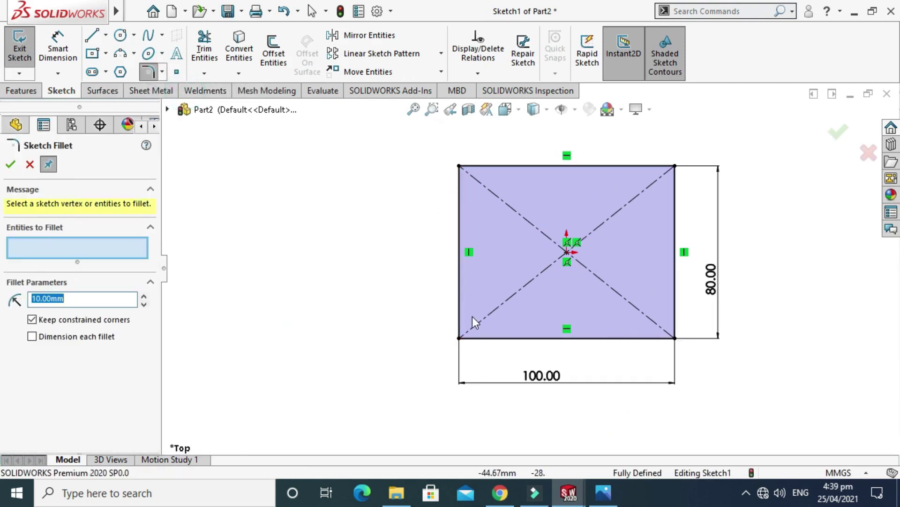
pyautogui.click(459, 338)
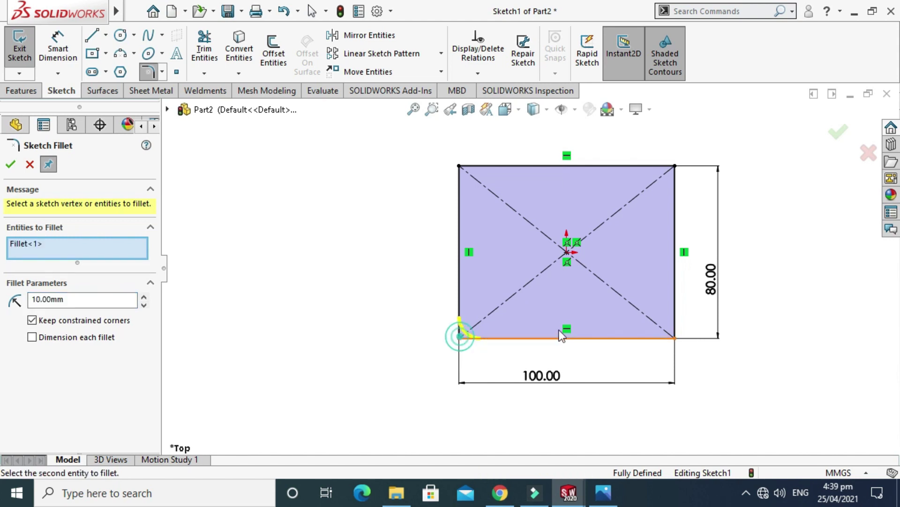
pyautogui.click(676, 339)
pyautogui.doubleClick(107, 309)
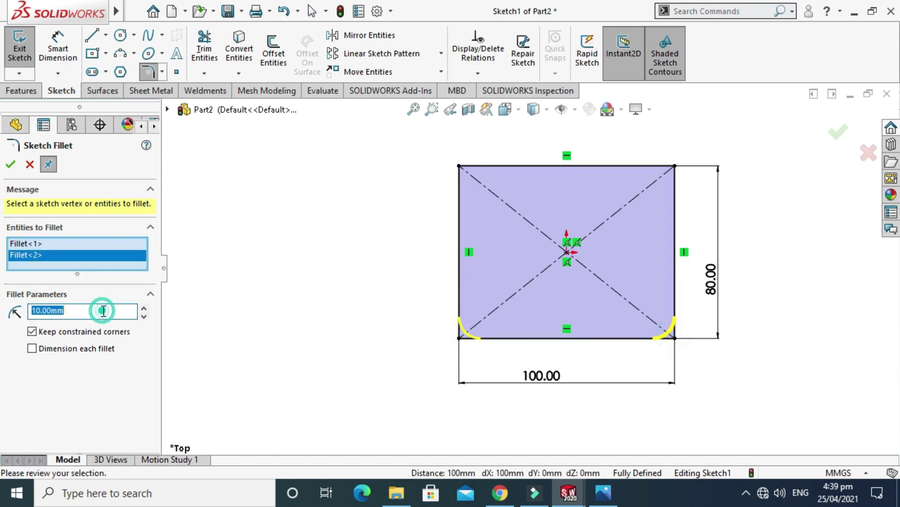
pyautogui.write('15')
pyautogui.press('Return')
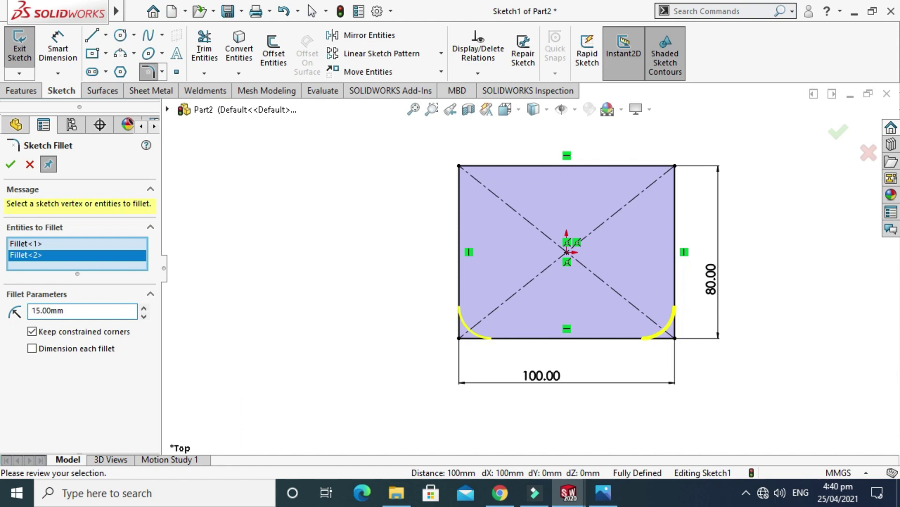
pyautogui.click(10, 165)
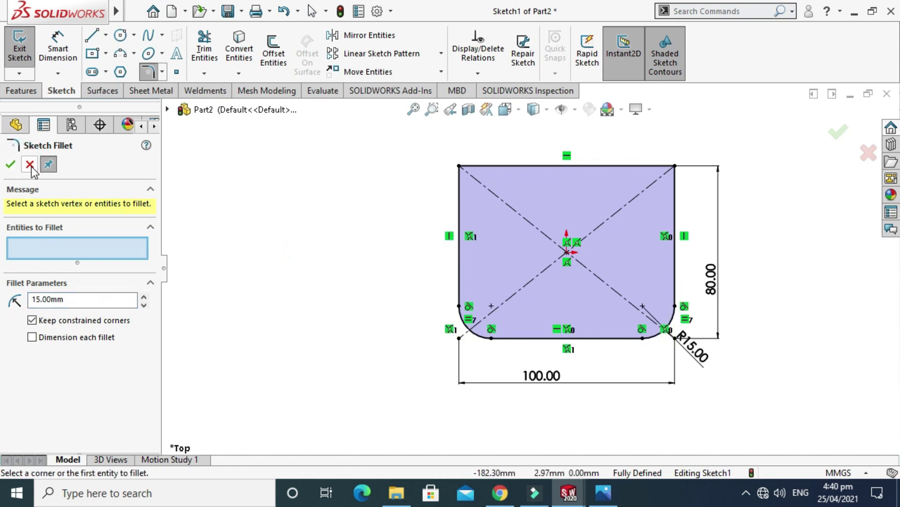
pyautogui.click(30, 165)
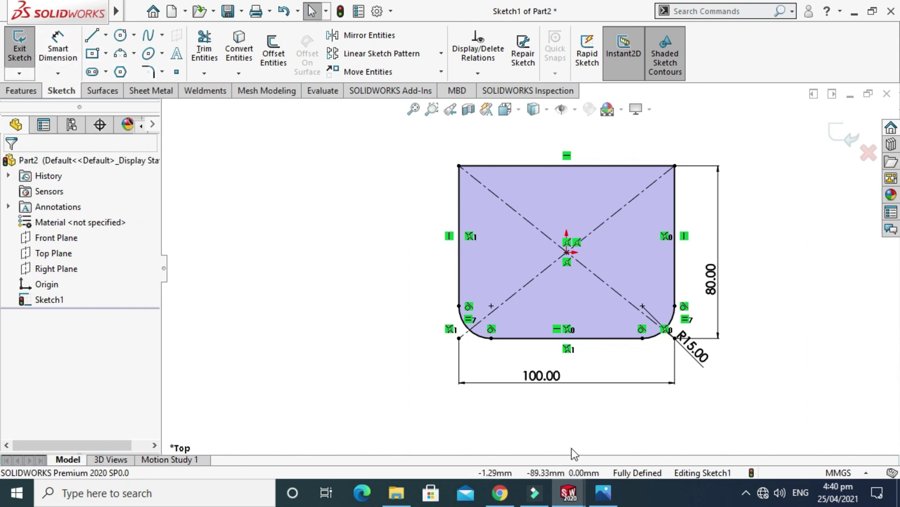
# Consult the reference image and close the Practice Exercise 5 document without saving its changes
pyautogui.click(604, 493)
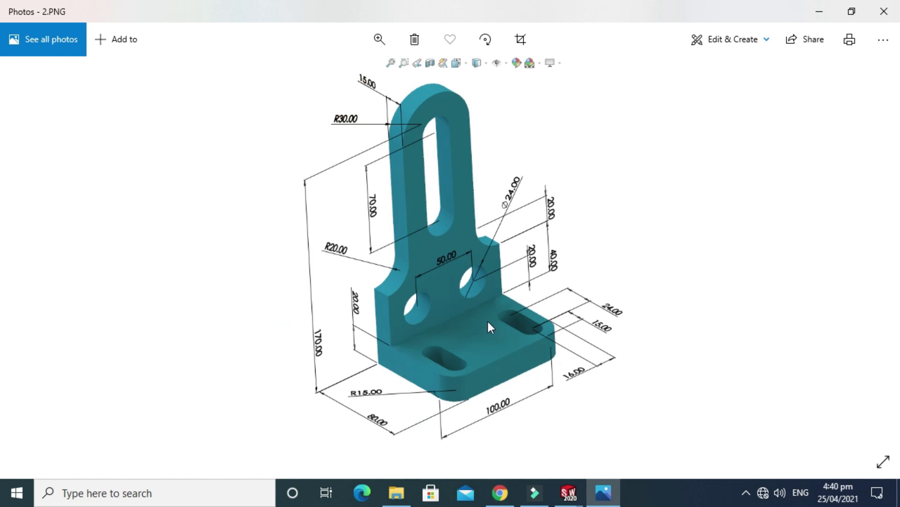
pyautogui.click(574, 497)
pyautogui.click(526, 431)
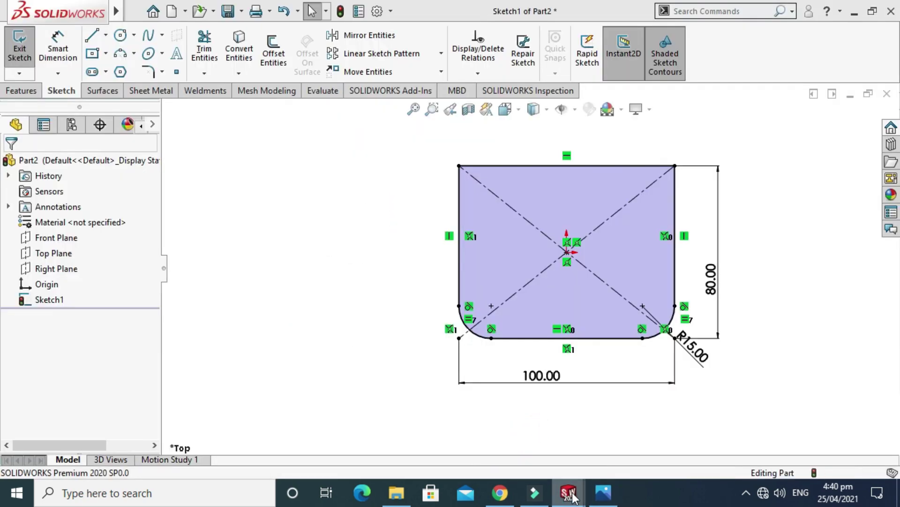
pyautogui.moveTo(571, 478)
pyautogui.click(558, 387)
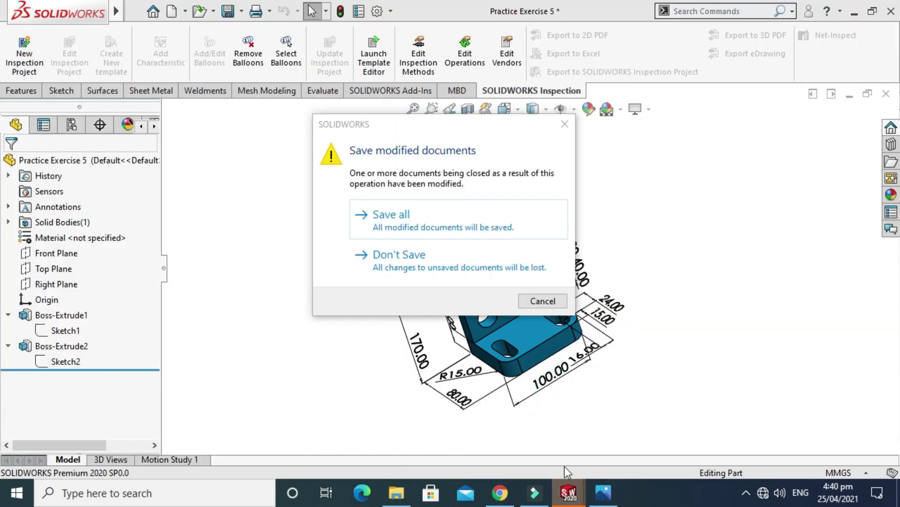
pyautogui.click(445, 258)
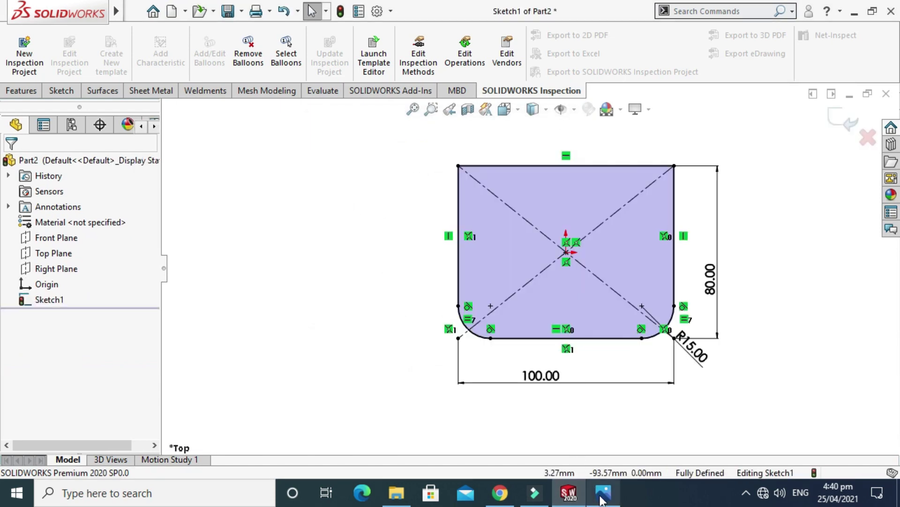
# Consult the reference image and draw a vertical straight slot about 39 mm between centres and 15 mm wide near the plate's right edge
pyautogui.click(570, 492)
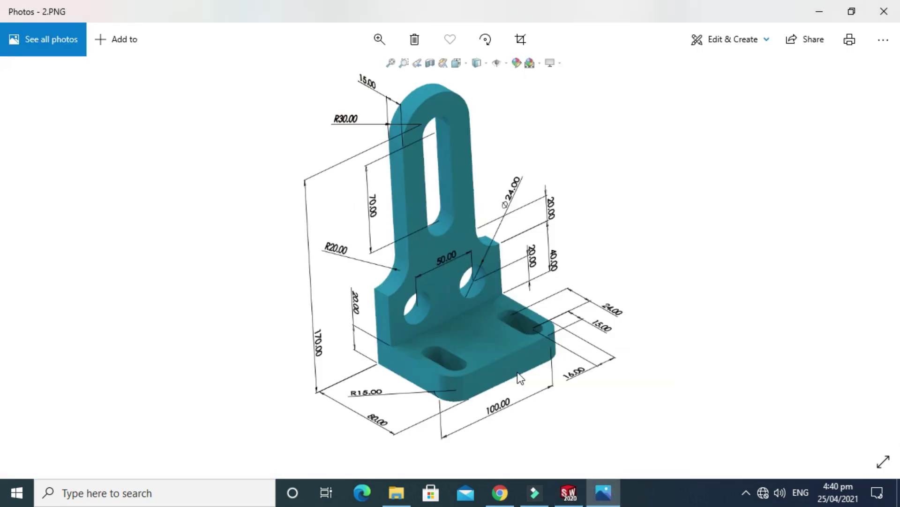
pyautogui.click(570, 492)
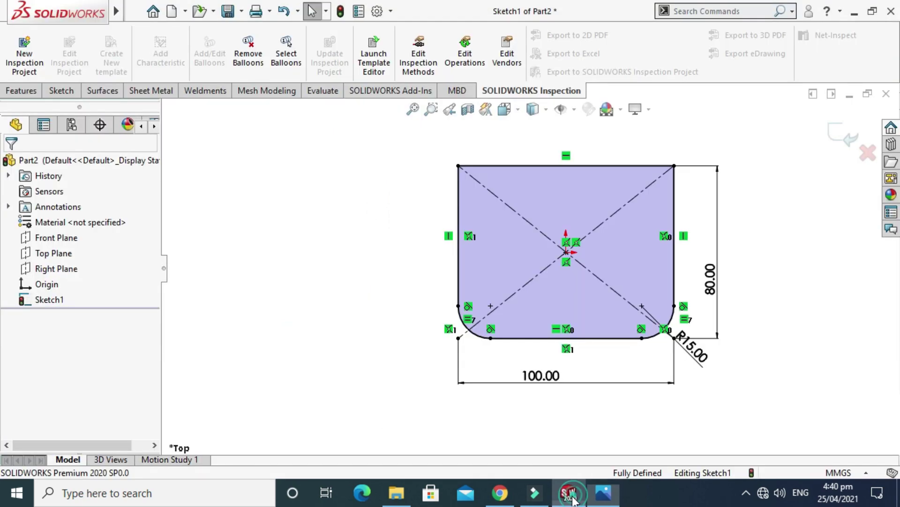
pyautogui.click(61, 91)
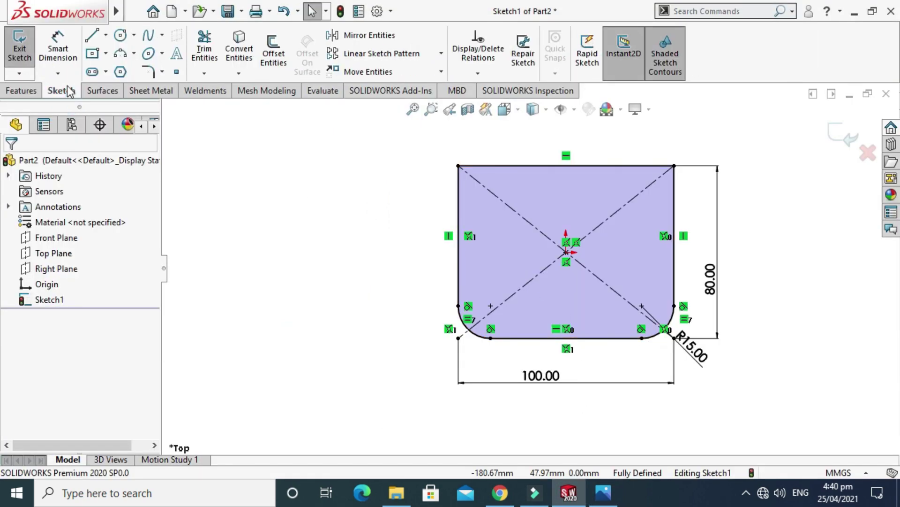
pyautogui.click(106, 71)
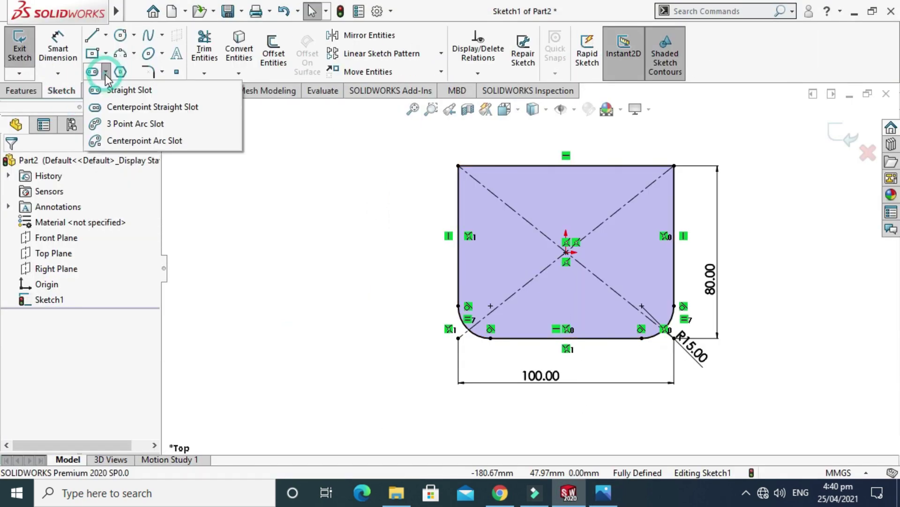
pyautogui.click(114, 91)
pyautogui.scroll(-2, 704, 225)
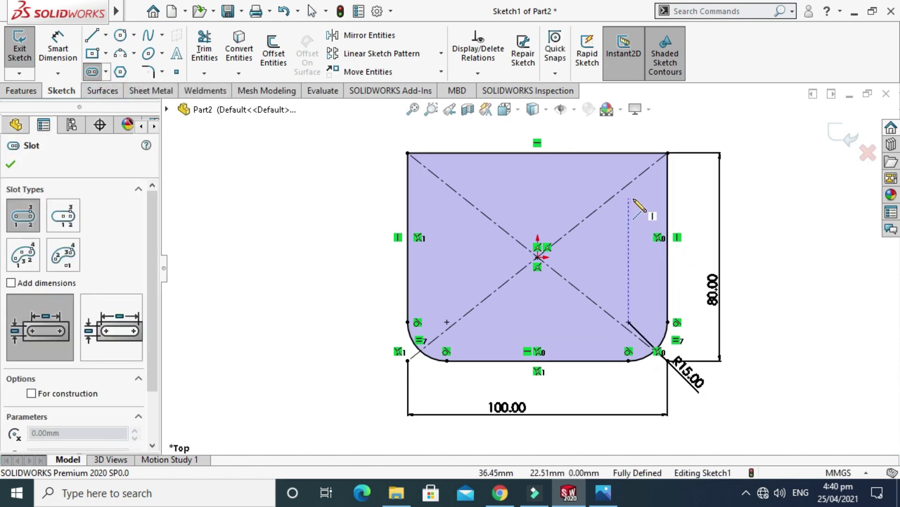
pyautogui.click(639, 201)
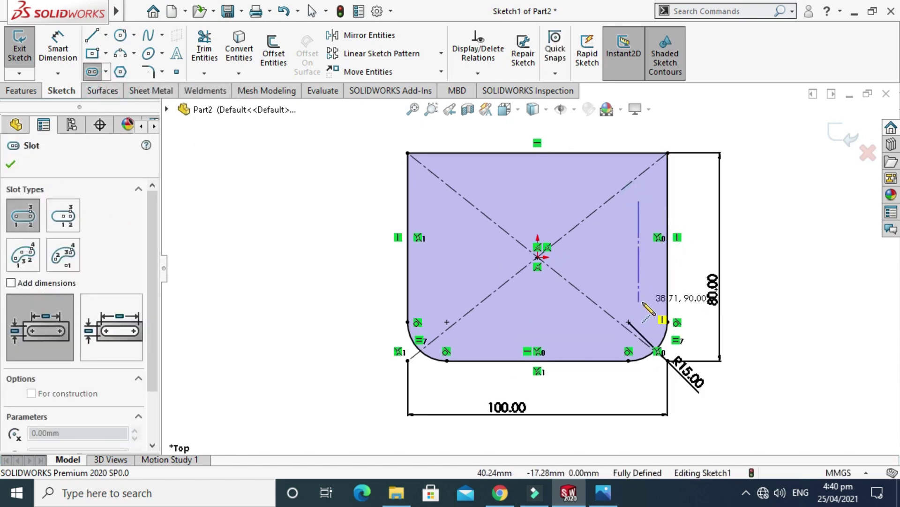
pyautogui.click(638, 301)
pyautogui.click(620, 313)
pyautogui.press('Escape')
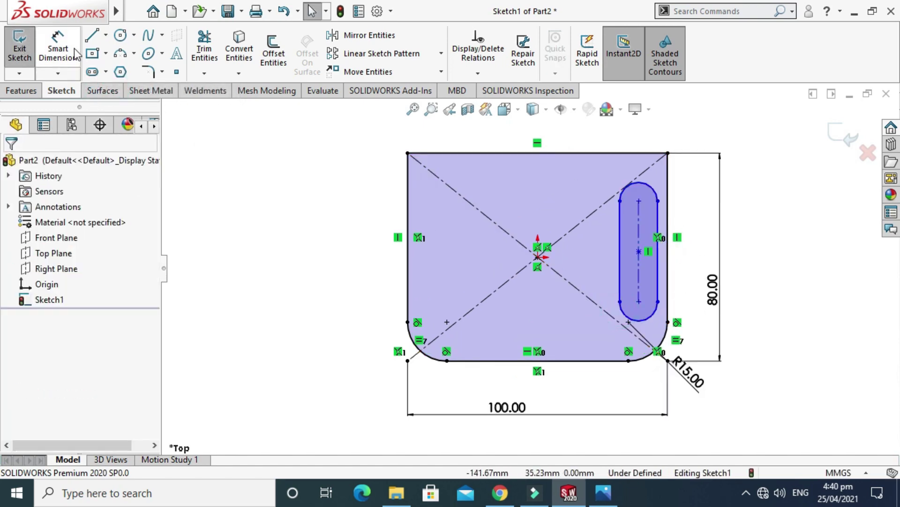
# Dimension the slot's width between its two straight sides as 16 mm
pyautogui.click(56, 42)
pyautogui.scroll(-2, 690, 263)
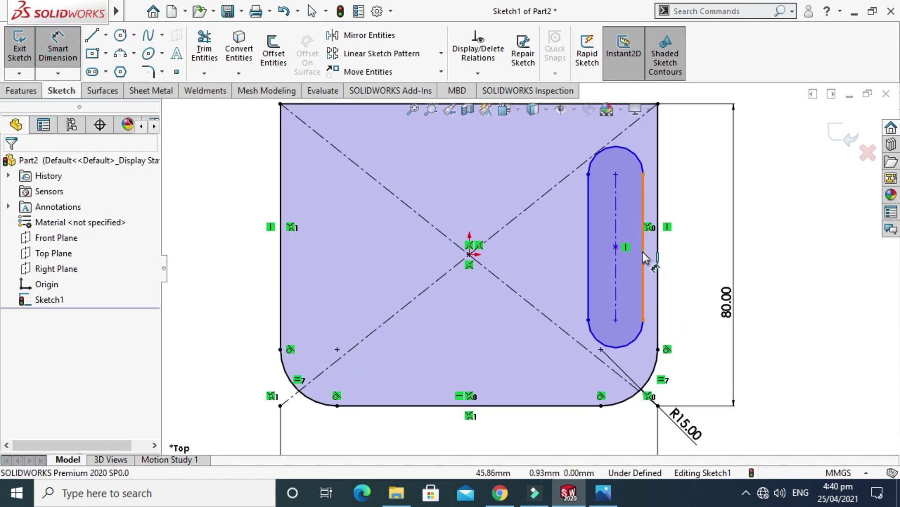
pyautogui.click(590, 267)
pyautogui.click(643, 263)
pyautogui.click(540, 287)
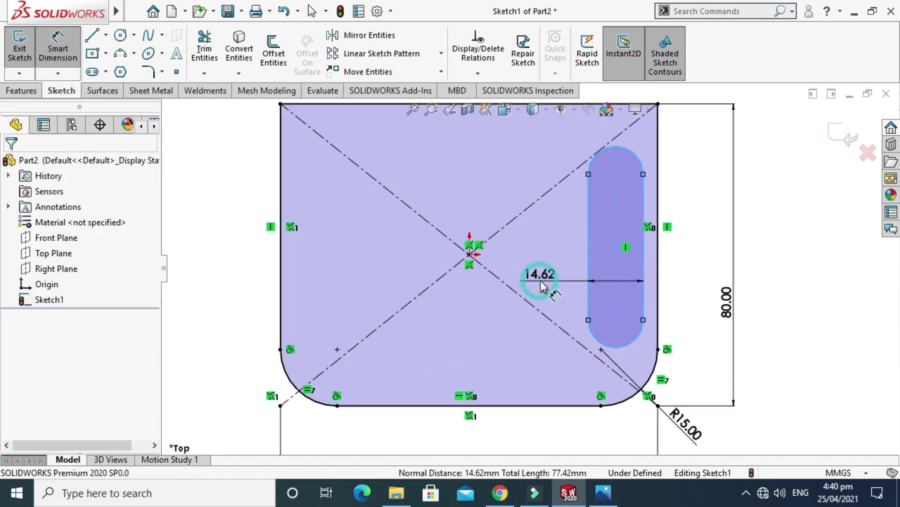
pyautogui.write('16')
pyautogui.press('Return')
pyautogui.press('Escape')
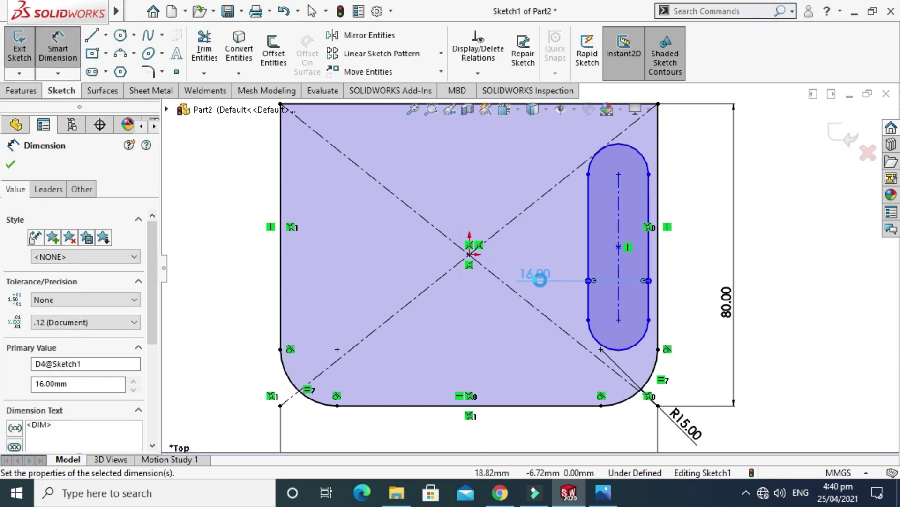
# Check the slot length in the reference image and dimension the distance between the slot's arc centres as 24 mm
pyautogui.scroll(2, 558, 272)
pyautogui.press('Return')
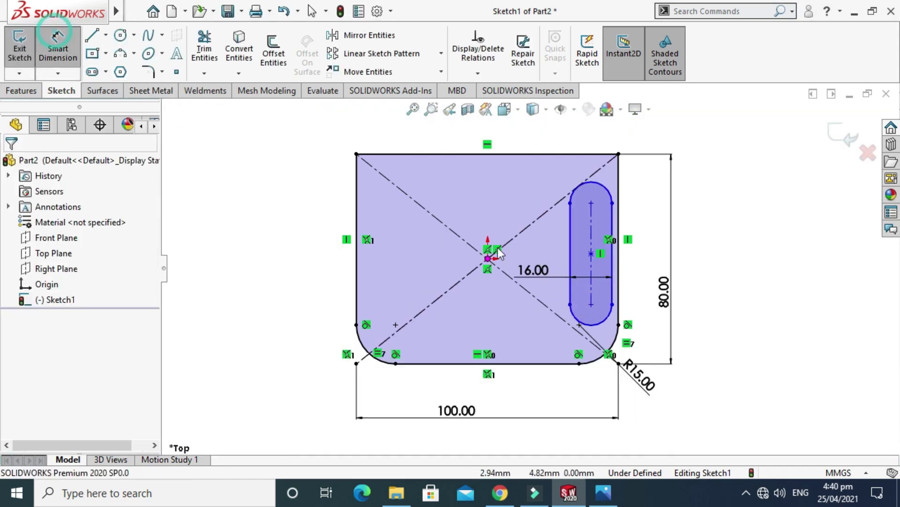
pyautogui.scroll(-2, 570, 270)
pyautogui.click(603, 493)
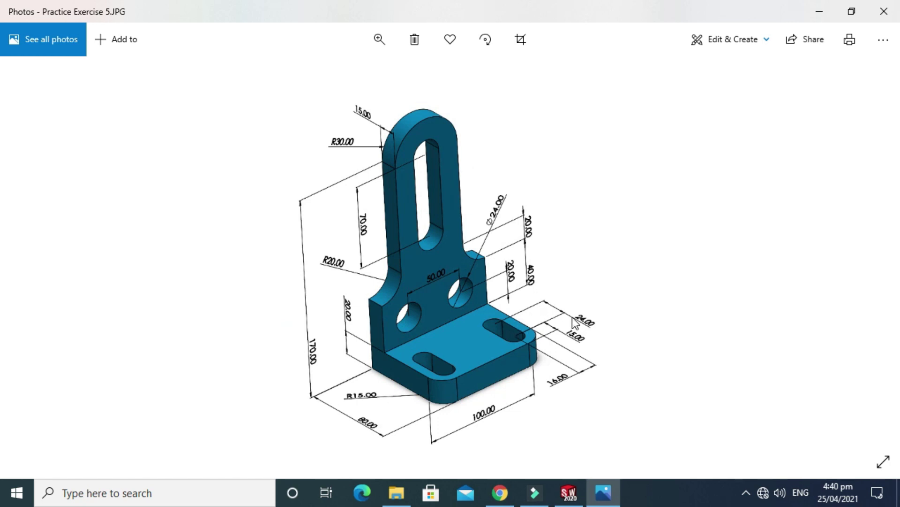
pyautogui.click(569, 492)
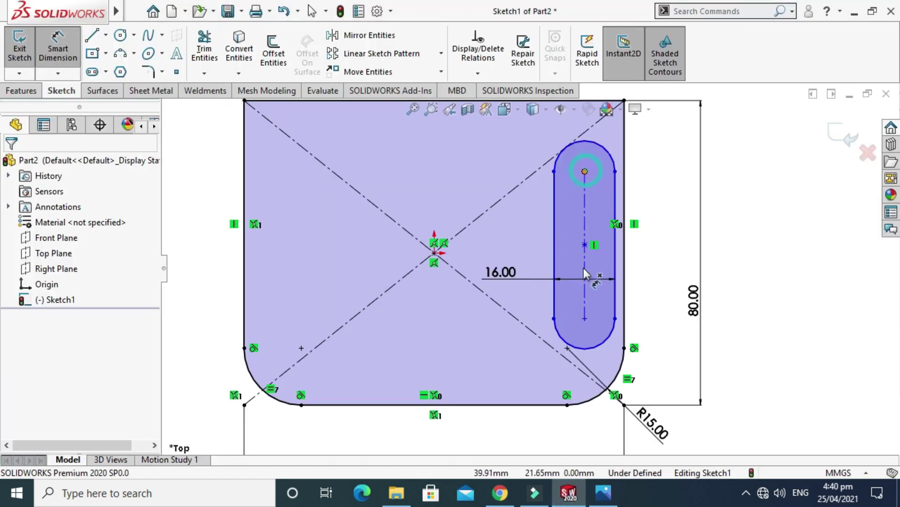
pyautogui.click(585, 172)
pyautogui.click(584, 318)
pyautogui.click(752, 241)
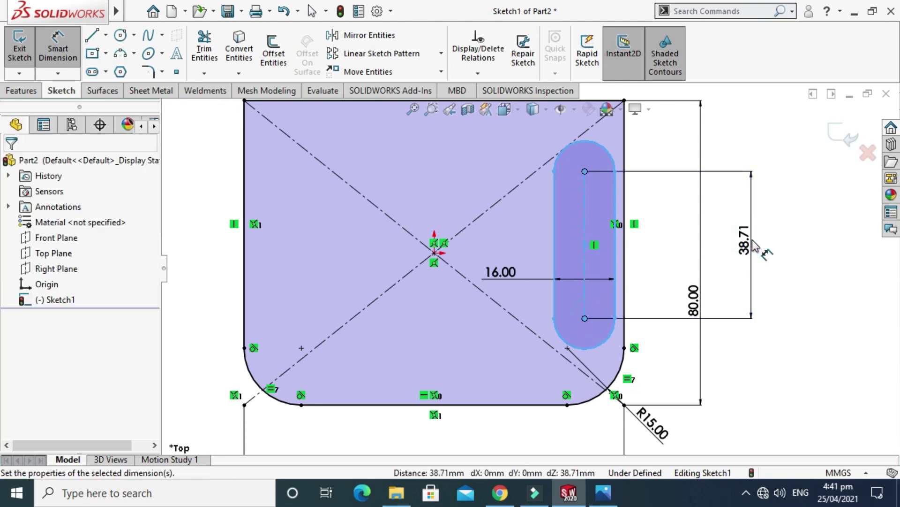
pyautogui.press('Return')
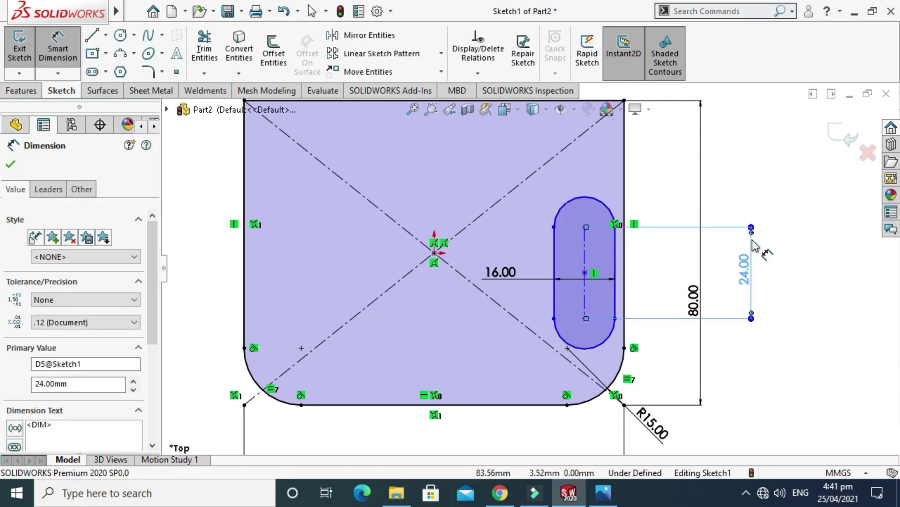
pyautogui.press('Escape')
# Check the slot offset in the reference image and dimension the slot's centerline 15 mm from the plate's right edge
pyautogui.click(569, 493)
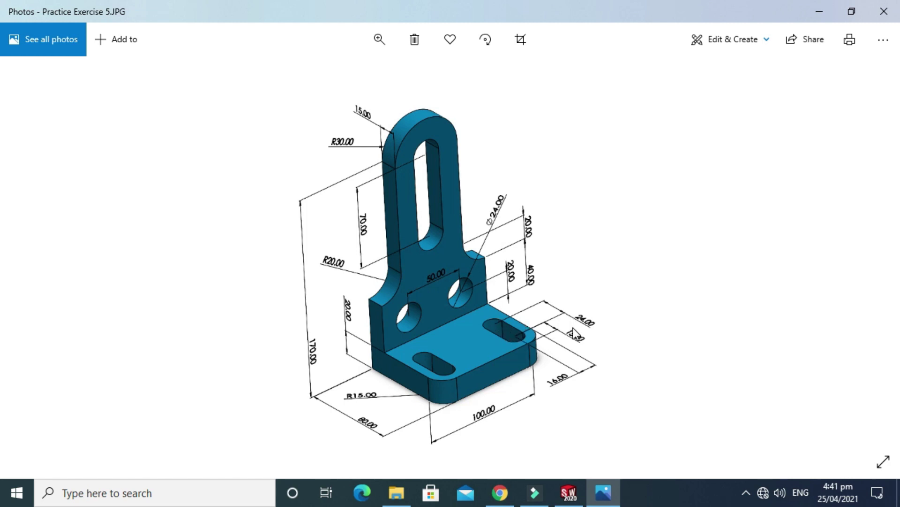
pyautogui.click(568, 493)
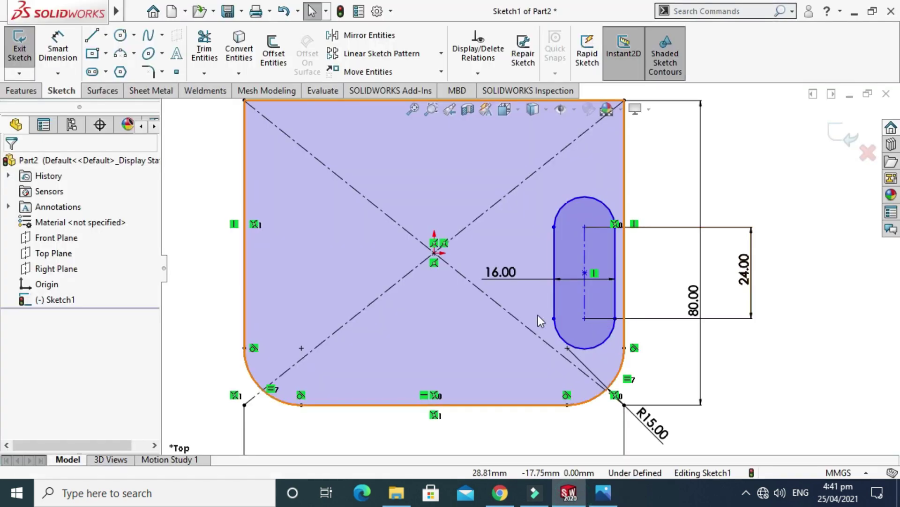
pyautogui.press('d')
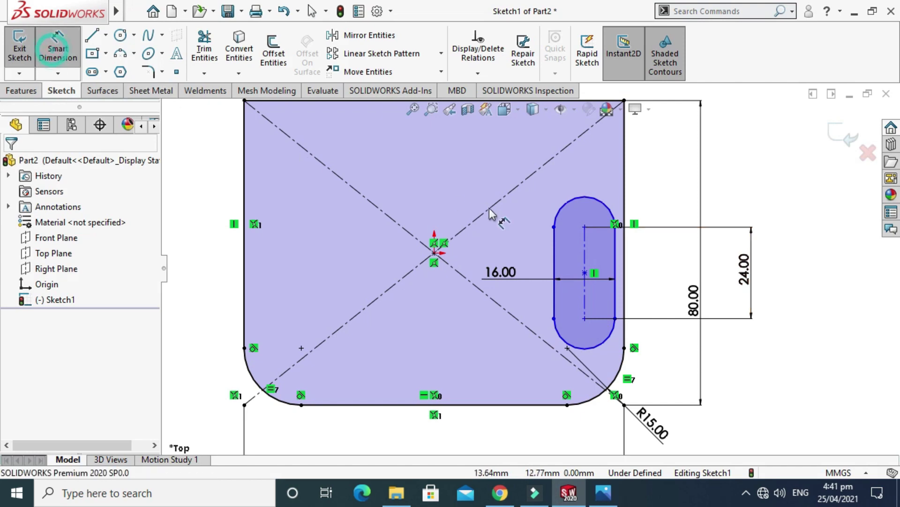
pyautogui.click(585, 303)
pyautogui.click(625, 291)
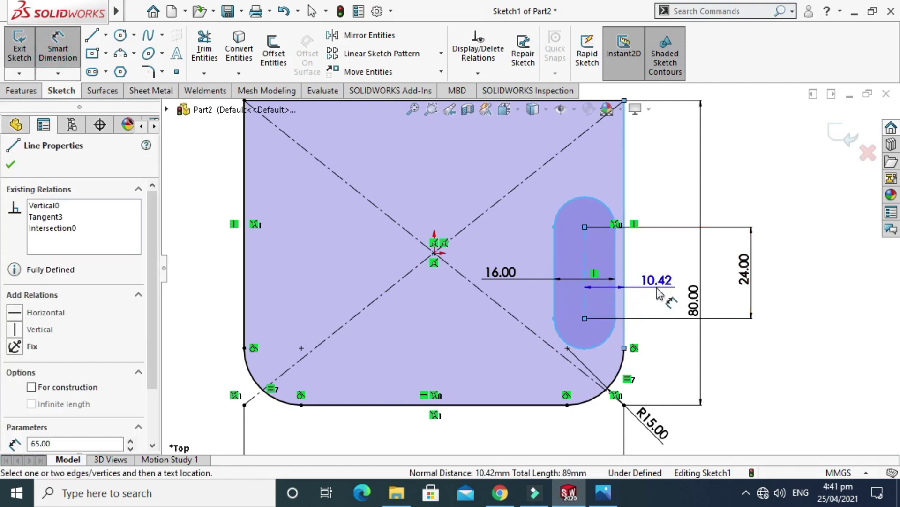
pyautogui.click(668, 286)
pyautogui.write('15')
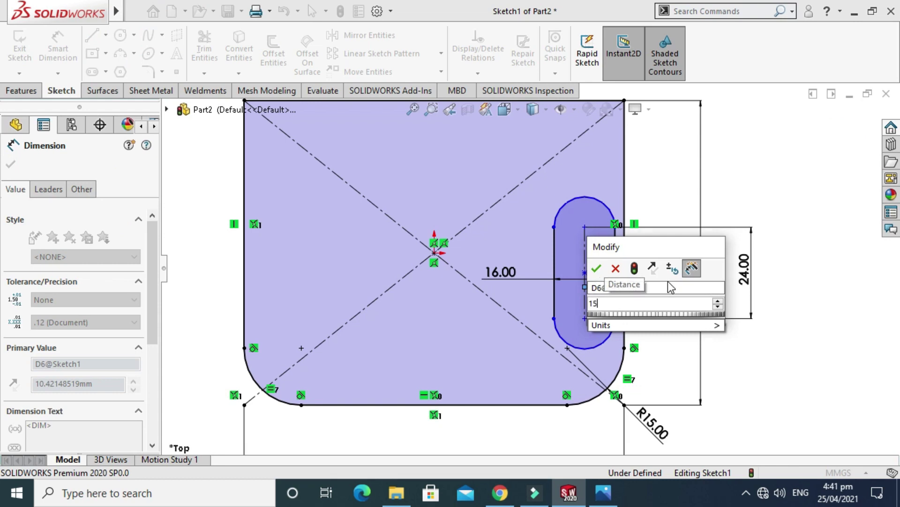
pyautogui.press('Return')
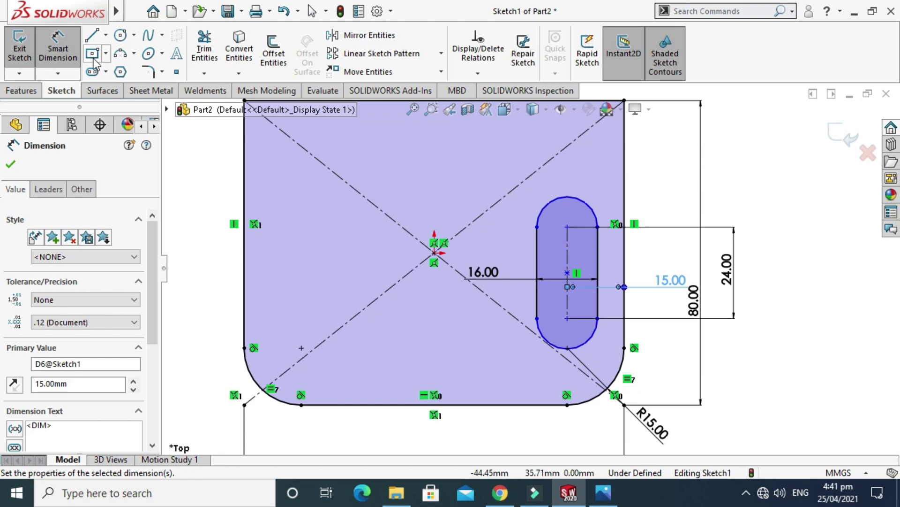
# Dimension the slot's lower arc centre 16 mm above the plate's bottom edge
pyautogui.click(56, 55)
pyautogui.click(57, 54)
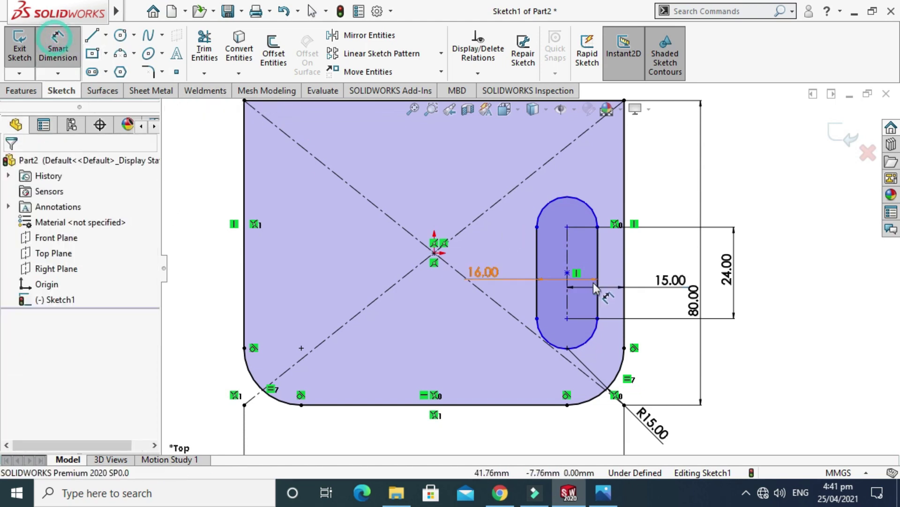
pyautogui.click(567, 319)
pyautogui.click(559, 404)
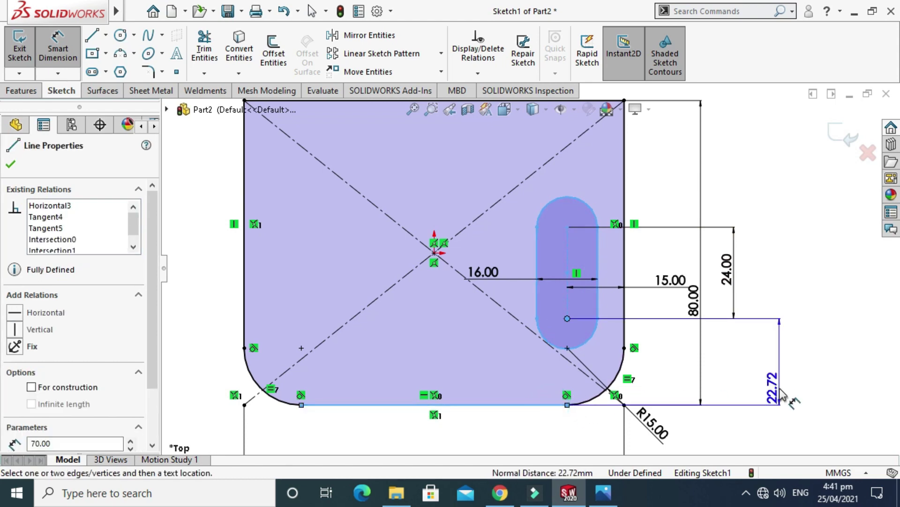
pyautogui.click(778, 390)
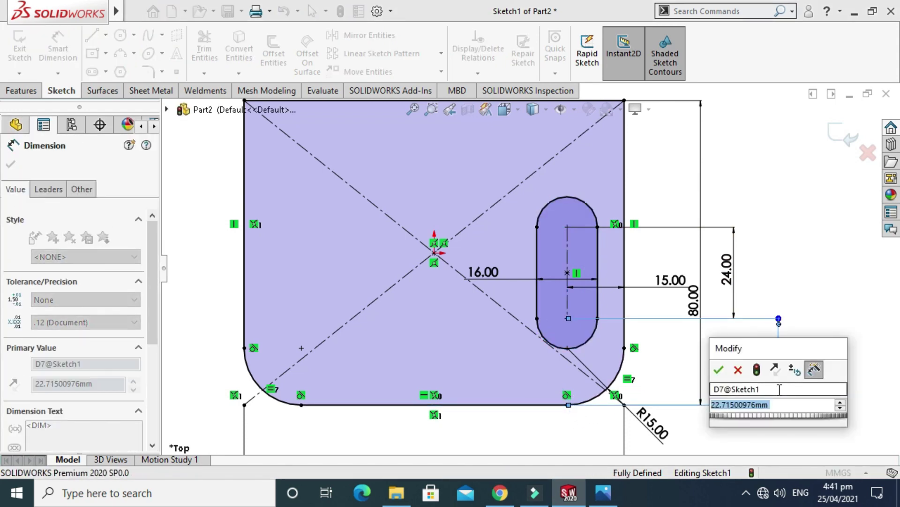
pyautogui.write('16')
pyautogui.press('Return')
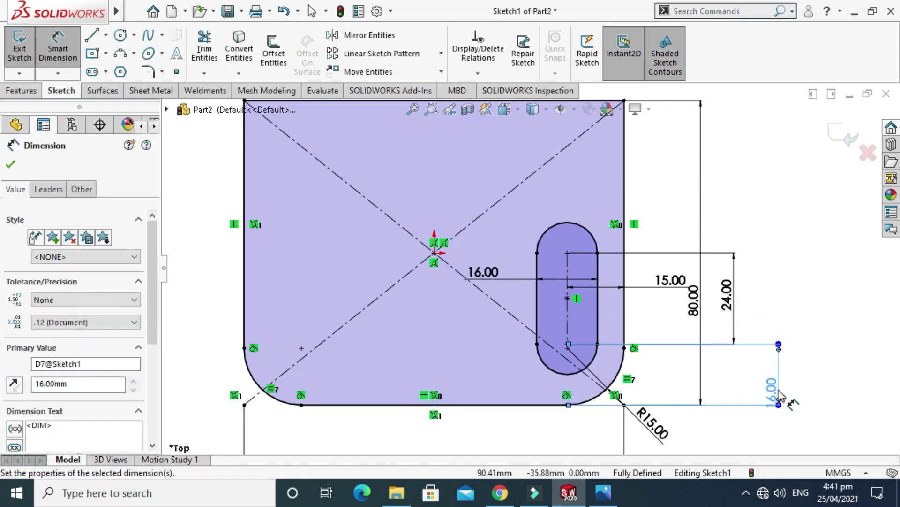
pyautogui.scroll(2, 572, 261)
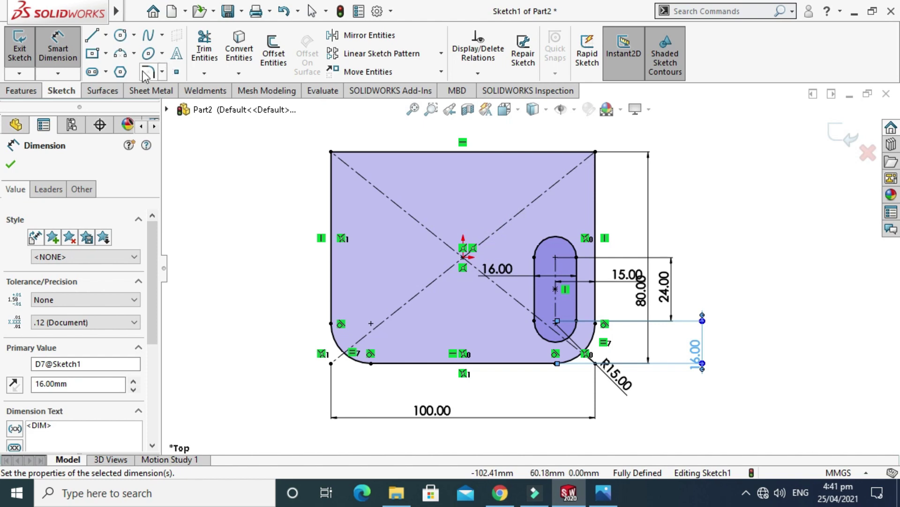
pyautogui.press('Escape')
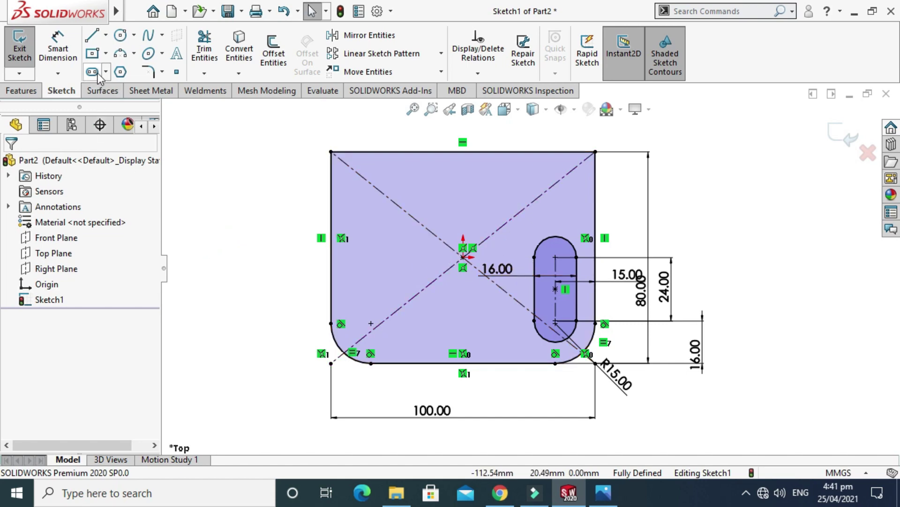
# Draw a vertical centerline about 21 mm long from the origin down towards the plate's bottom edge
pyautogui.click(106, 37)
pyautogui.click(123, 70)
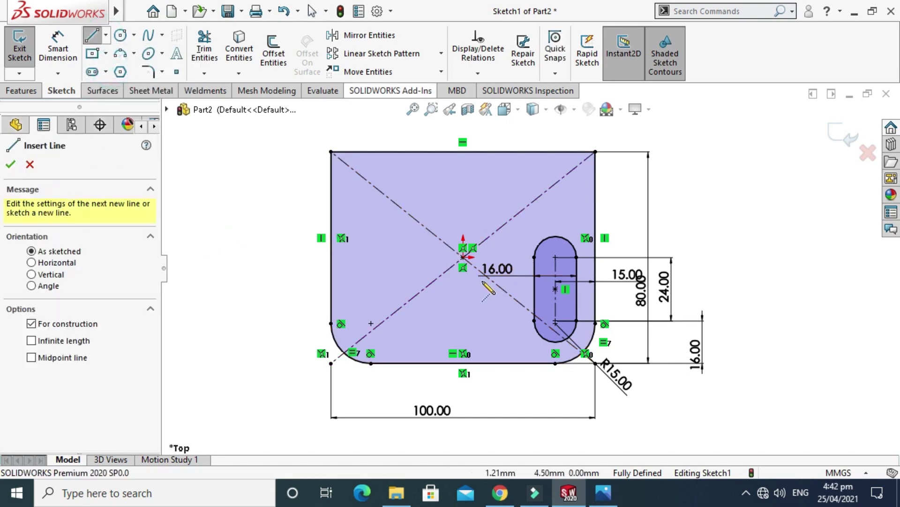
pyautogui.click(463, 257)
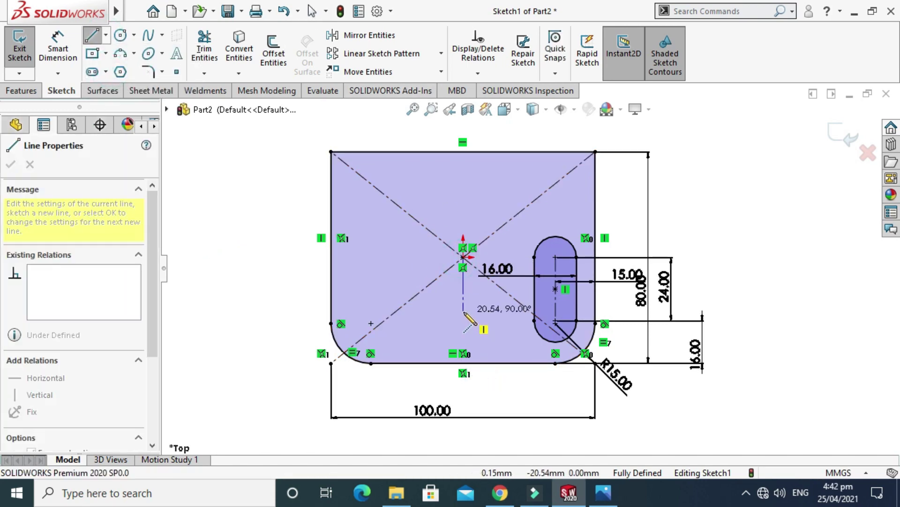
pyautogui.click(463, 312)
pyautogui.press('Escape')
# Mirror the slot about the vertical centerline to the plate's left side, keeping the original
pyautogui.scroll(-3, 446, 283)
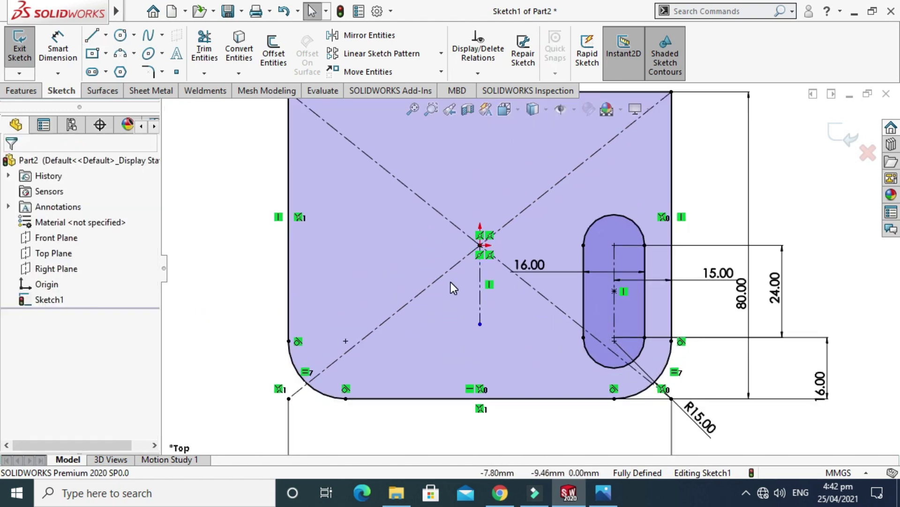
pyautogui.click(359, 35)
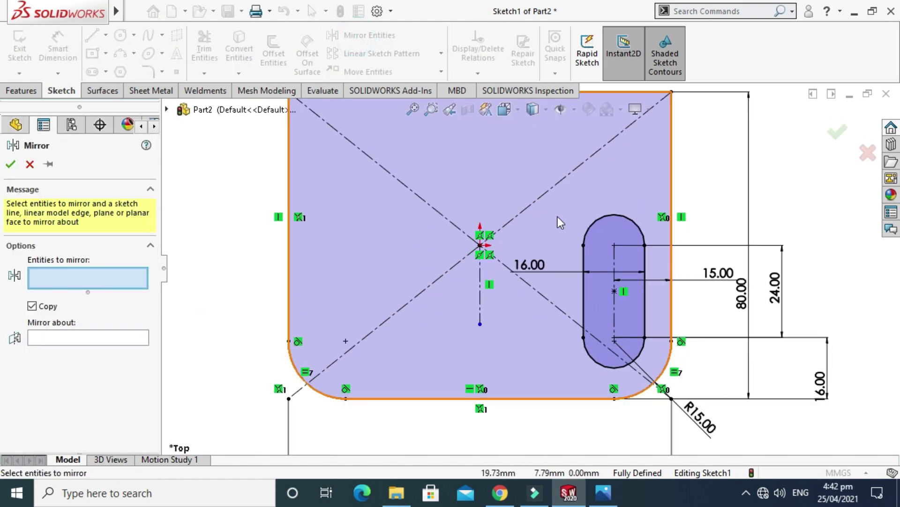
pyautogui.click(607, 216)
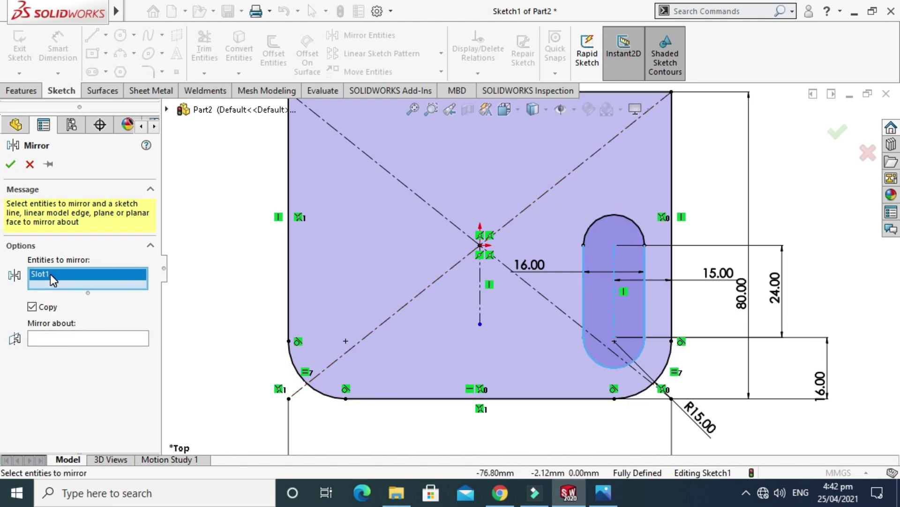
pyautogui.click(55, 336)
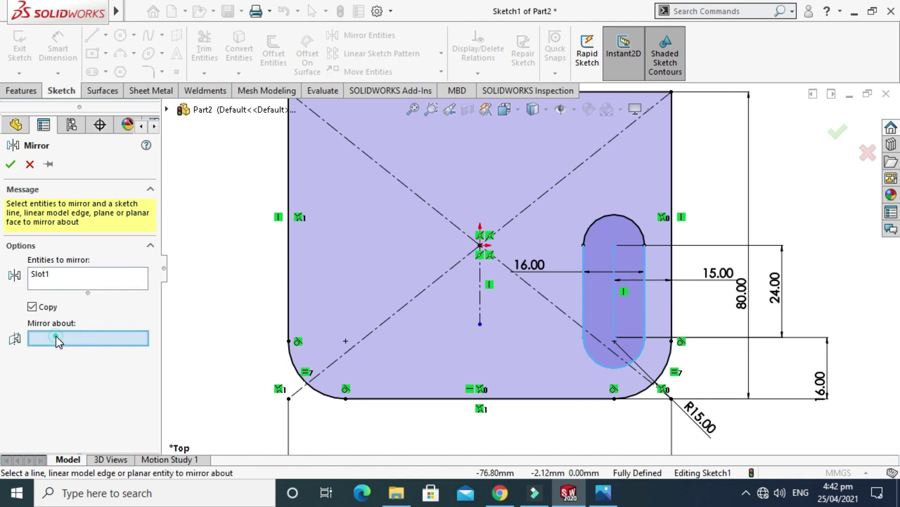
pyautogui.click(483, 297)
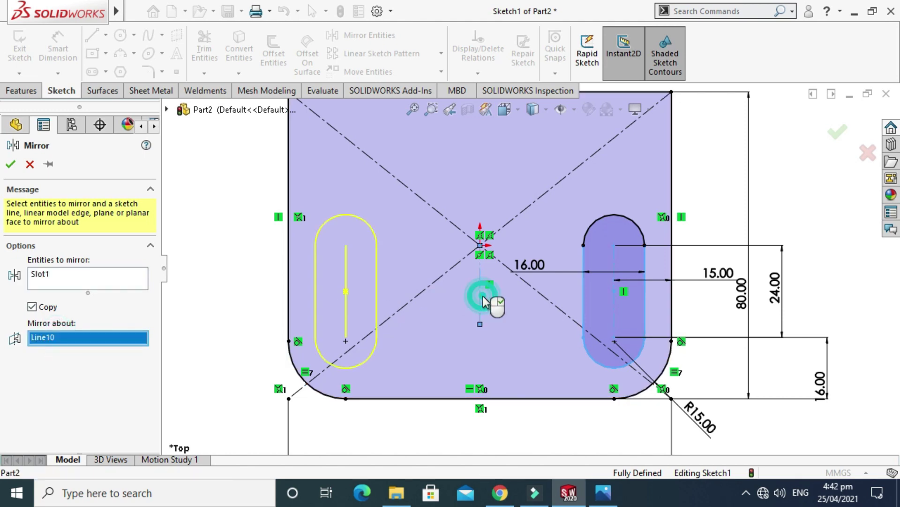
pyautogui.click(10, 164)
pyautogui.scroll(5, 532, 269)
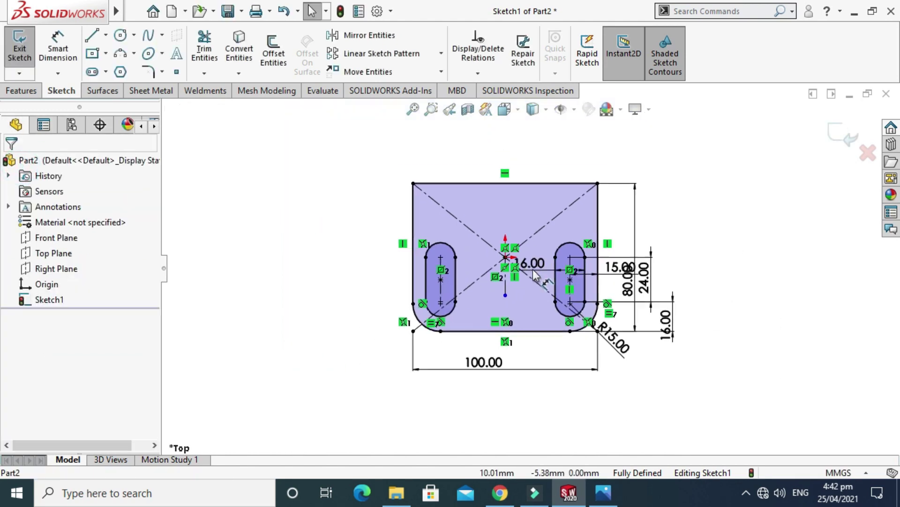
# Finish the base plate sketch and check the plate's thickness in the reference image
pyautogui.click(843, 134)
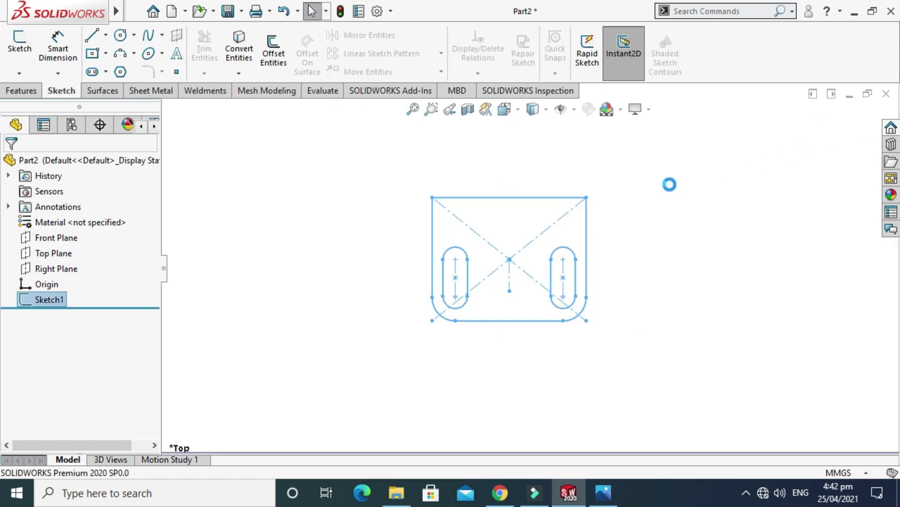
pyautogui.rightClick(635, 139)
pyautogui.click(684, 200)
pyautogui.moveTo(511, 283)
pyautogui.mouseDown()
pyautogui.moveTo(599, 197)
pyautogui.moveTo(506, 175)
pyautogui.moveTo(549, 192)
pyautogui.moveTo(542, 237)
pyautogui.moveTo(510, 234)
pyautogui.mouseUp()
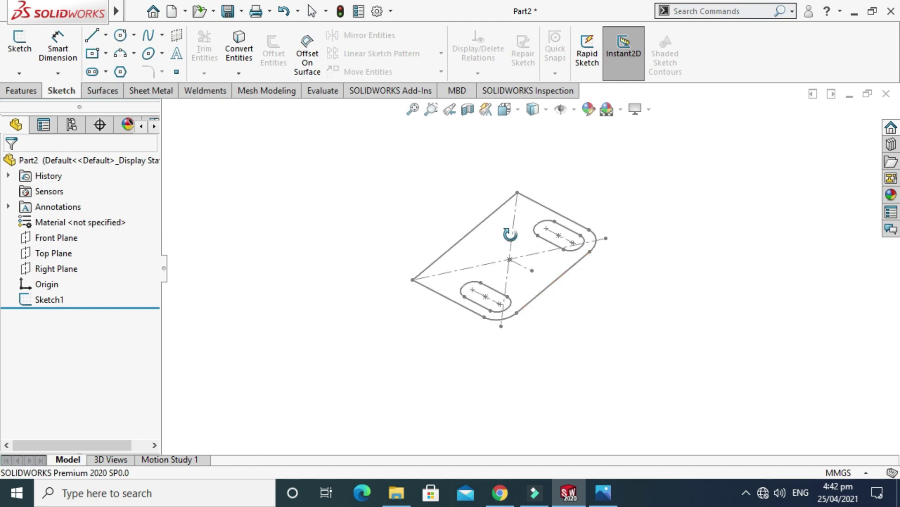
pyautogui.click(603, 493)
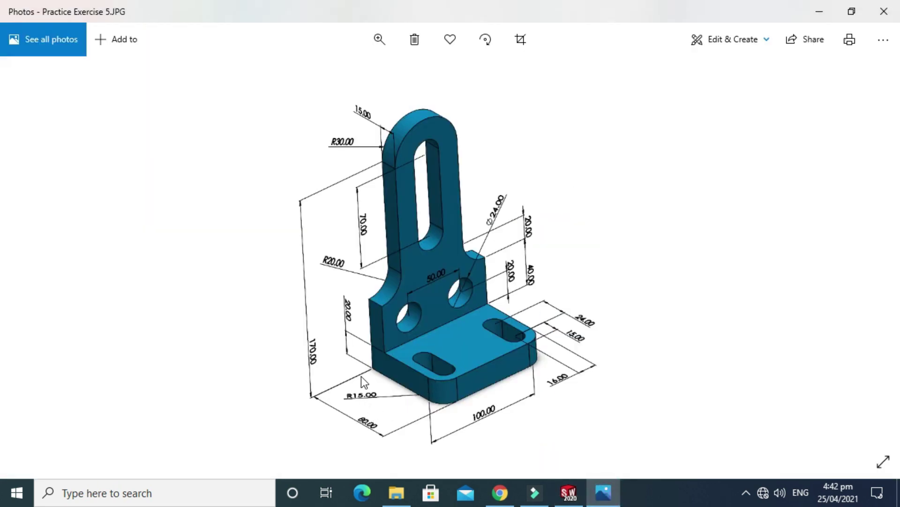
pyautogui.click(568, 492)
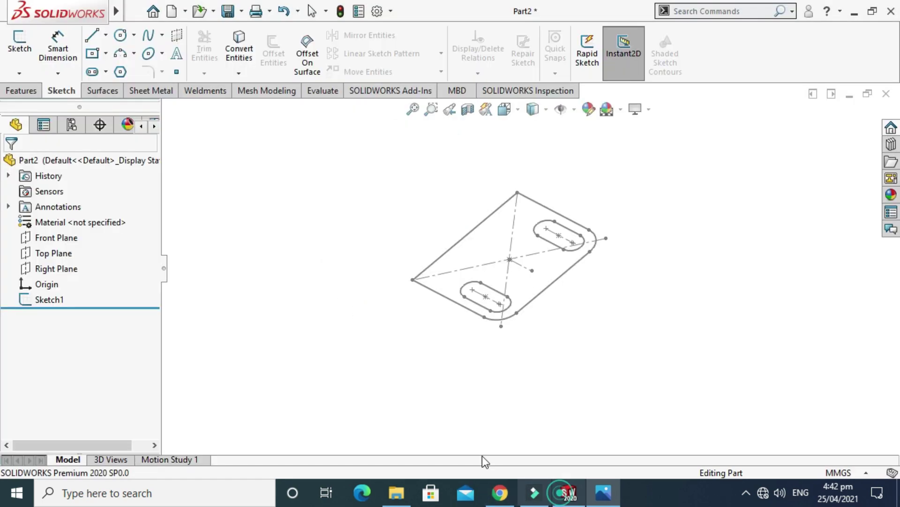
# Set up a boss extrusion of the base plate sketch and remove the outline-only contour so both slots stay open
pyautogui.click(22, 92)
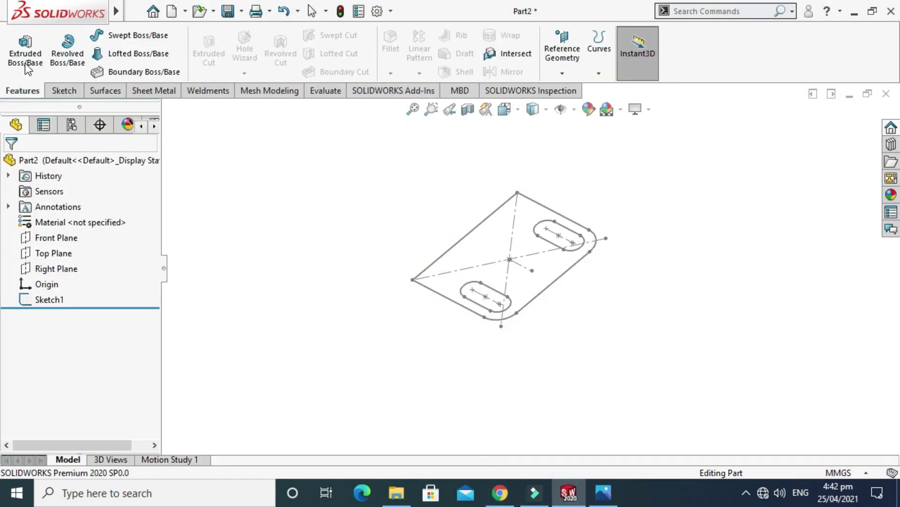
pyautogui.click(26, 55)
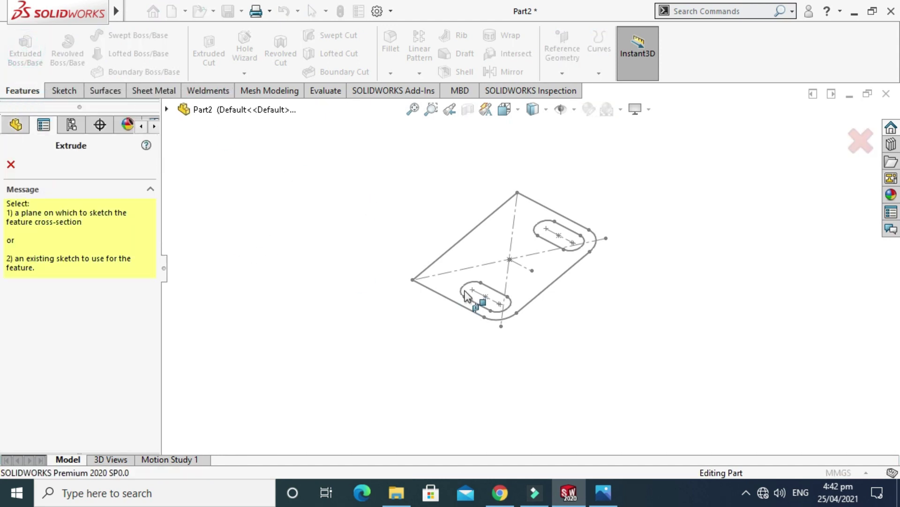
pyautogui.click(437, 299)
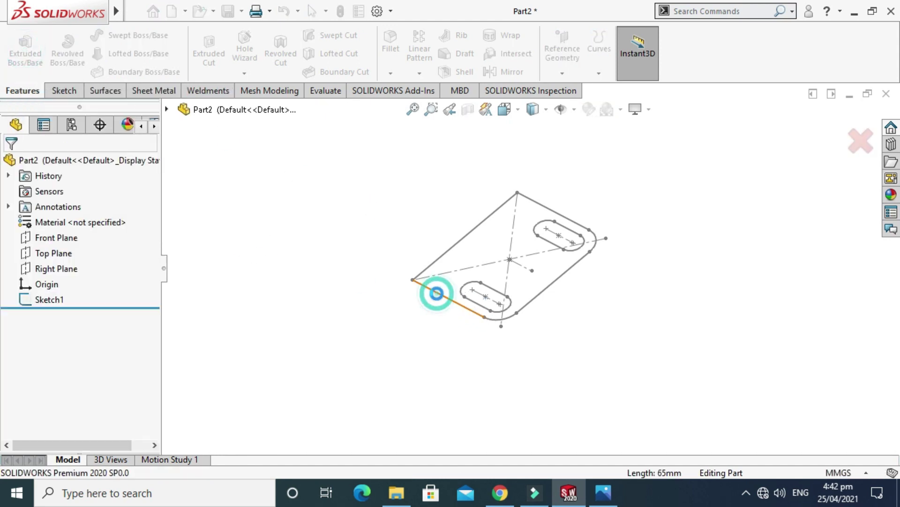
pyautogui.scroll(-3, 506, 213)
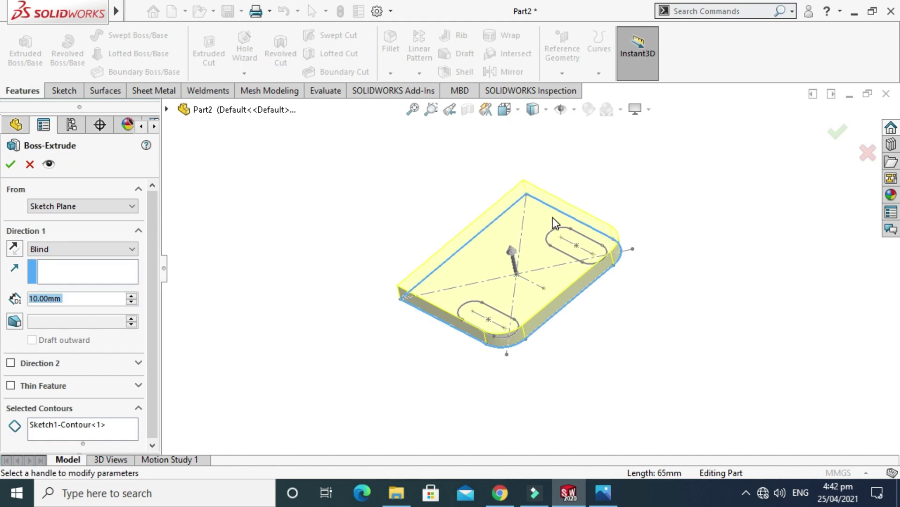
pyautogui.rightClick(694, 173)
pyautogui.moveTo(749, 159)
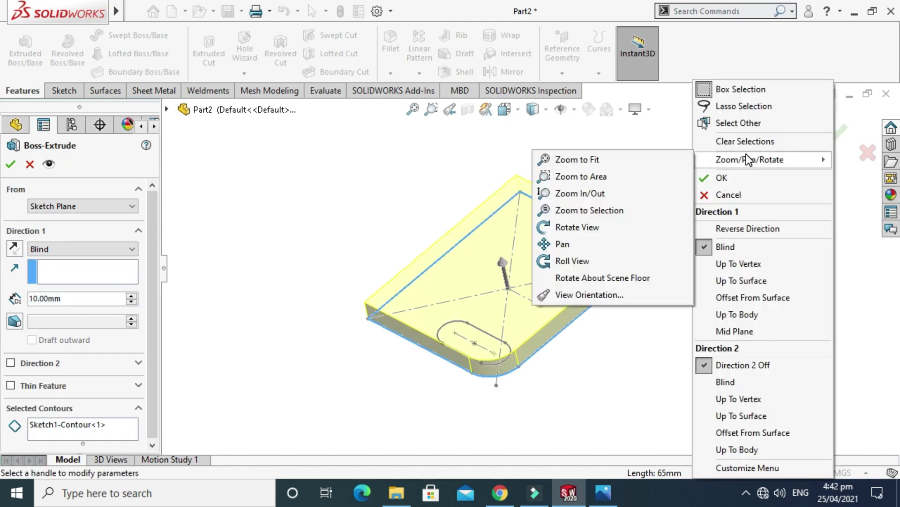
pyautogui.click(563, 227)
pyautogui.moveTo(563, 227); pyautogui.dragTo(555, 268)
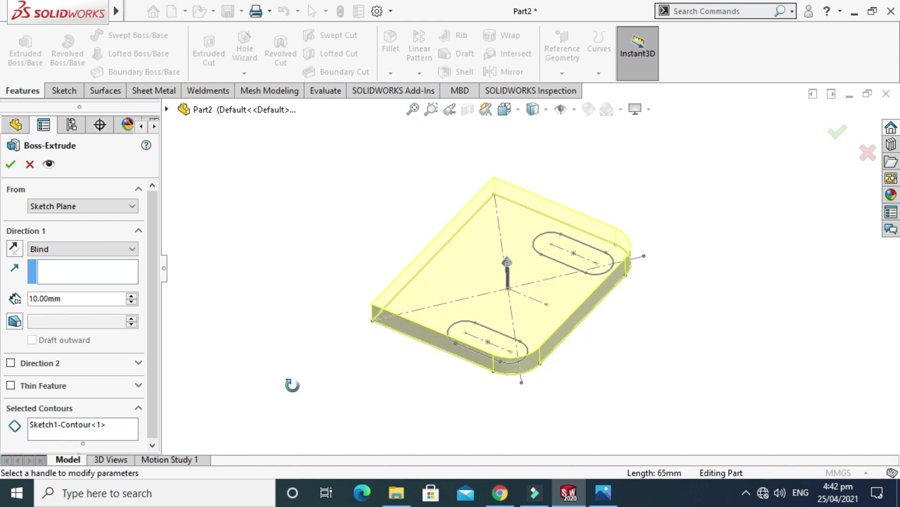
pyautogui.click(90, 424)
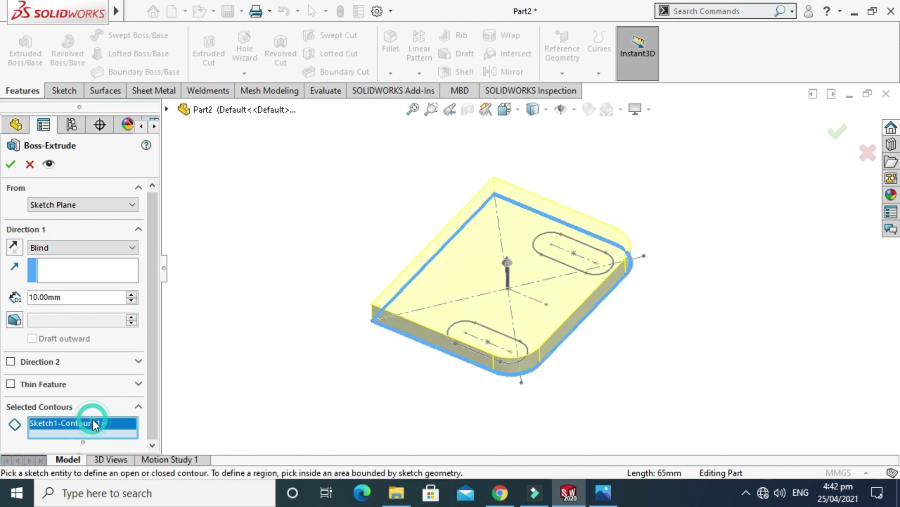
pyautogui.rightClick(115, 427)
pyautogui.click(135, 429)
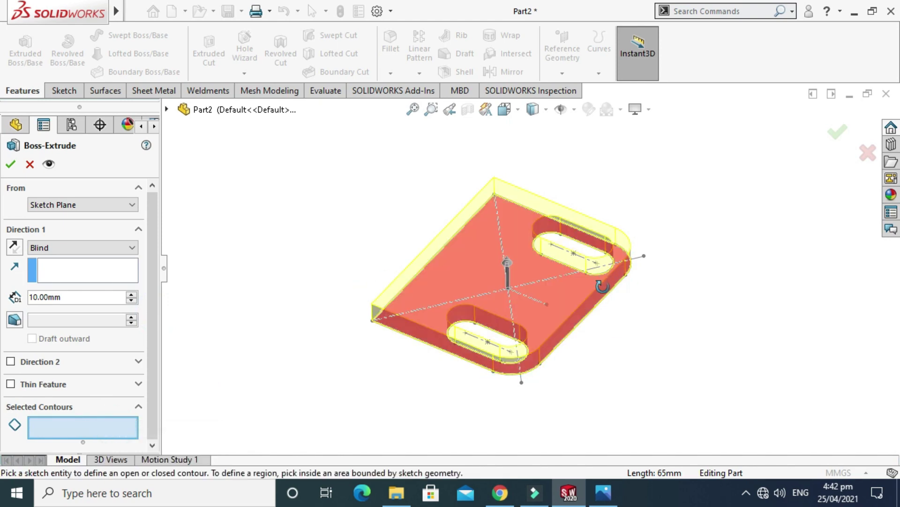
pyautogui.moveTo(596, 295); pyautogui.dragTo(592, 240)
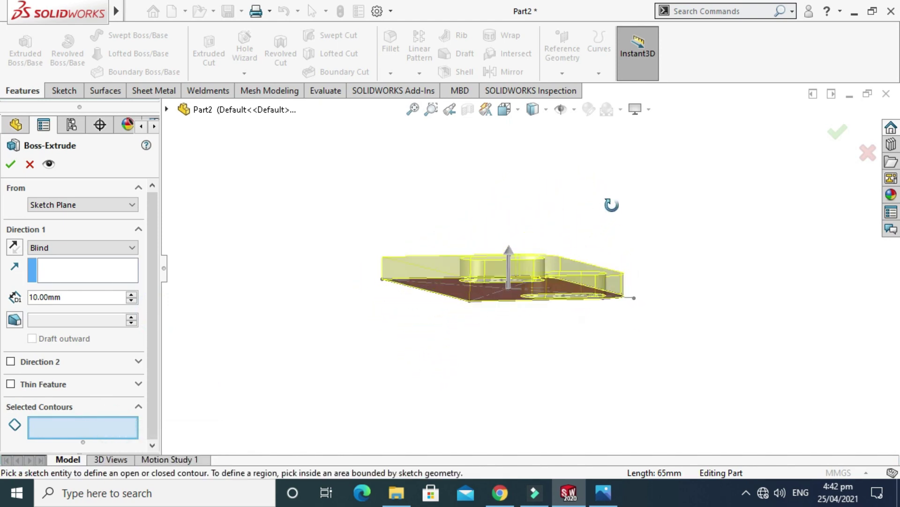
pyautogui.moveTo(611, 205); pyautogui.dragTo(570, 249)
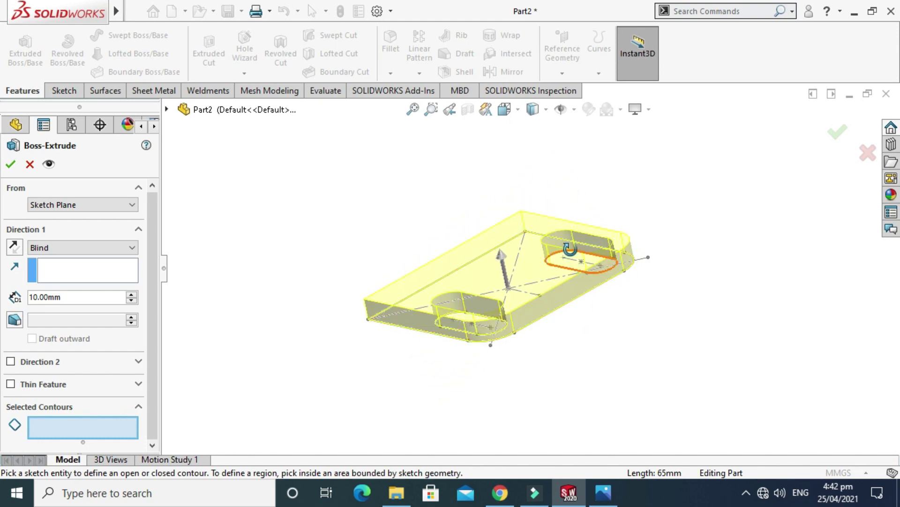
# Set the base plate's extrusion depth to 15 mm and create the feature
pyautogui.press('Escape')
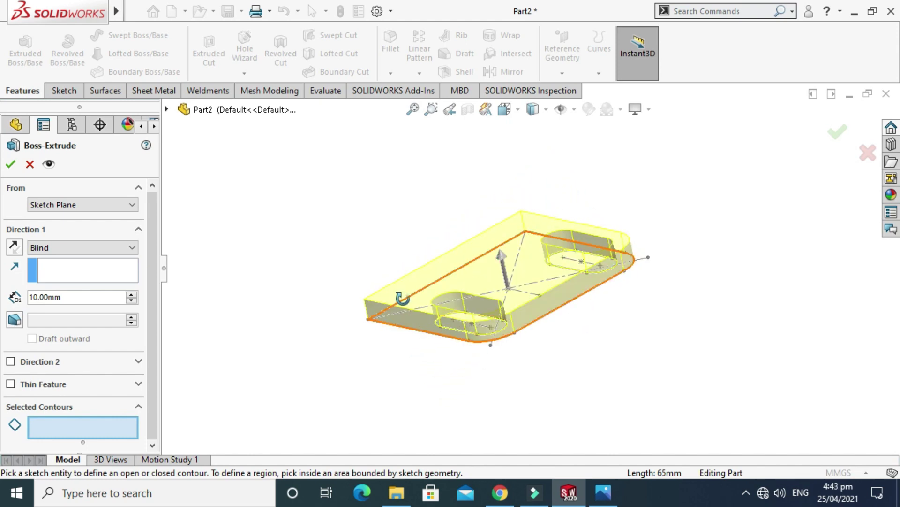
pyautogui.doubleClick(103, 299)
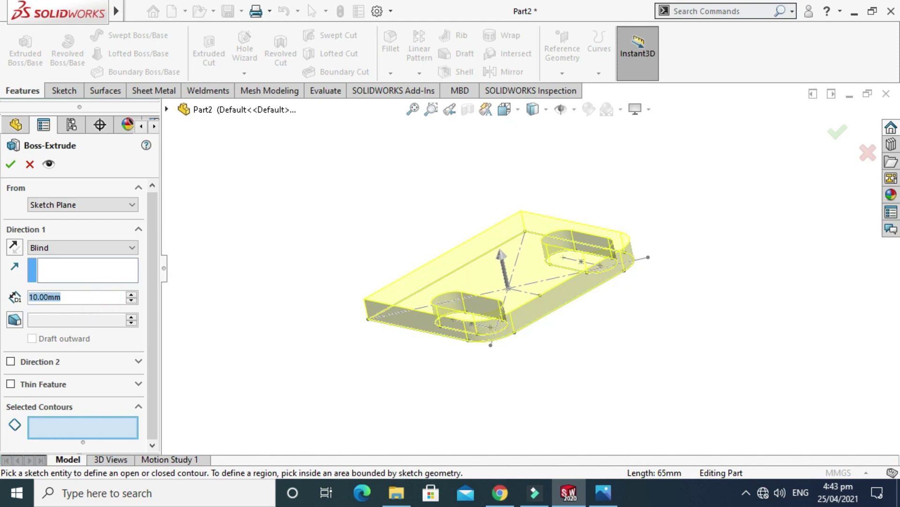
pyautogui.write('15')
pyautogui.press('Return')
pyautogui.press('Return')
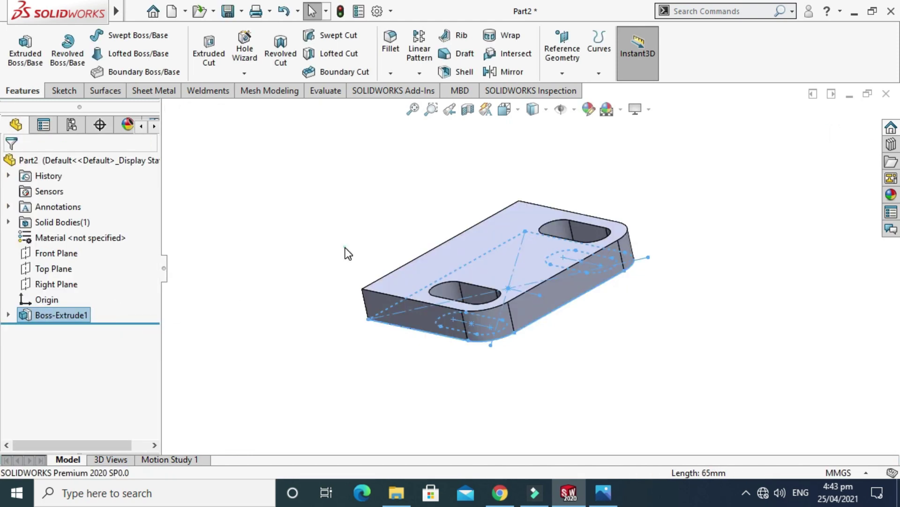
# Inspect the extruded plate and compare it with the upright section in the reference image
pyautogui.rightClick(345, 162)
pyautogui.click(377, 246)
pyautogui.moveTo(378, 245); pyautogui.dragTo(402, 175)
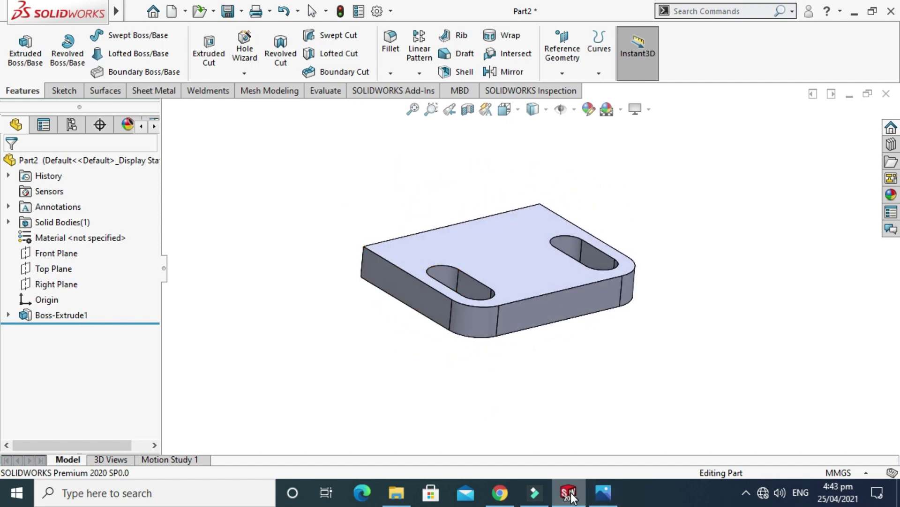
pyautogui.click(570, 494)
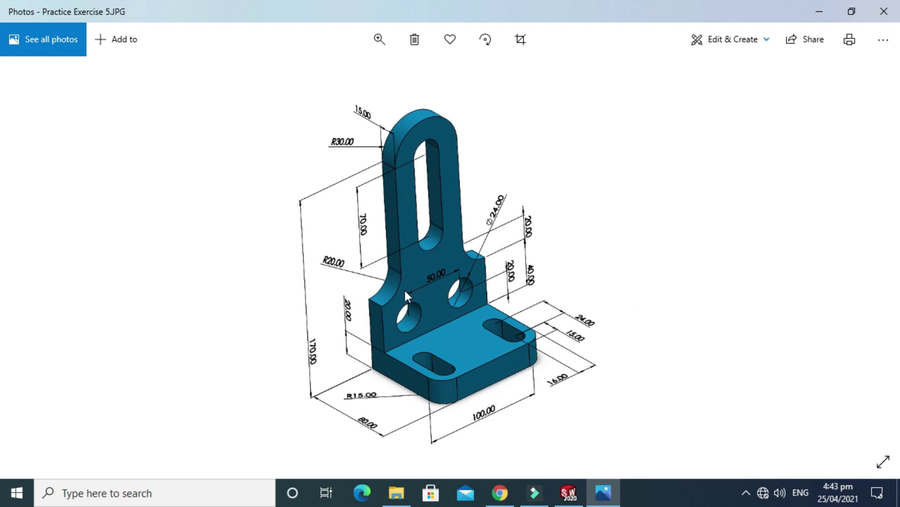
pyautogui.click(571, 498)
# Start a new sketch on the plate's rear face, between the unrounded corners, viewed straight on
pyautogui.moveTo(518, 346); pyautogui.dragTo(483, 300, button='middle')
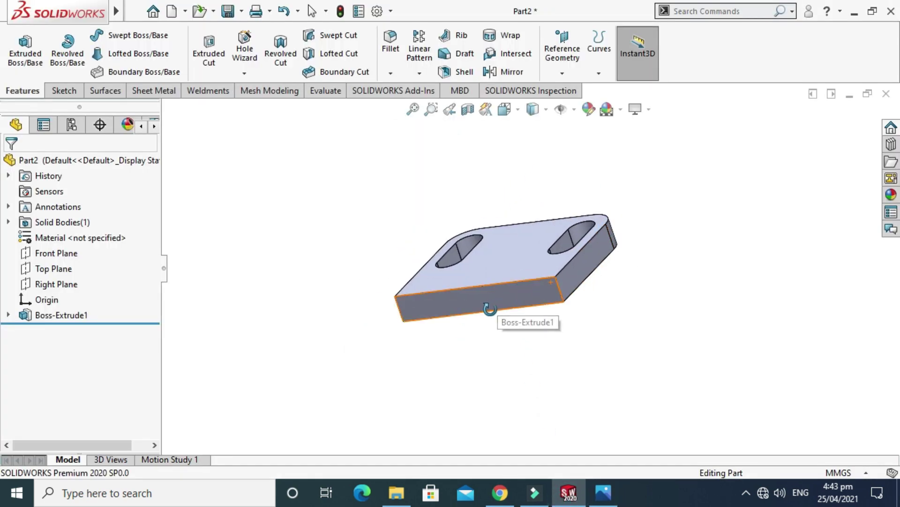
pyautogui.click(481, 298)
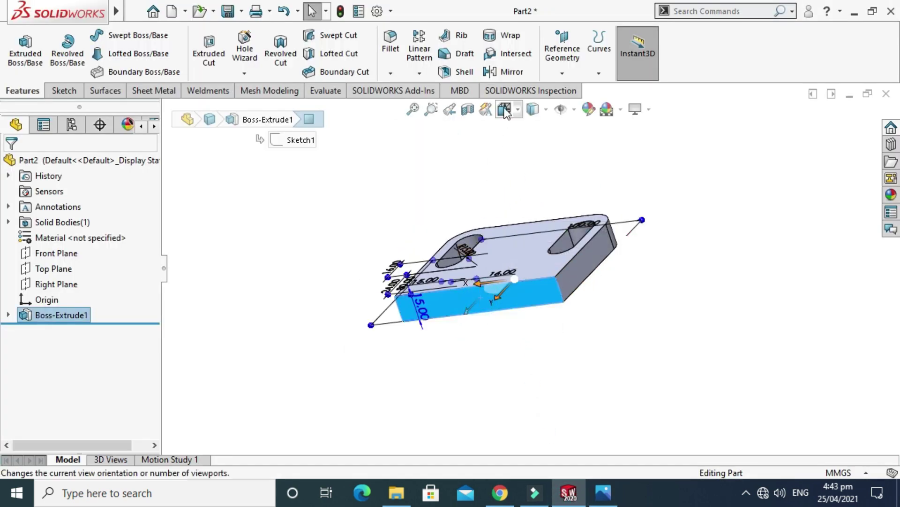
pyautogui.click(505, 109)
pyautogui.click(407, 372)
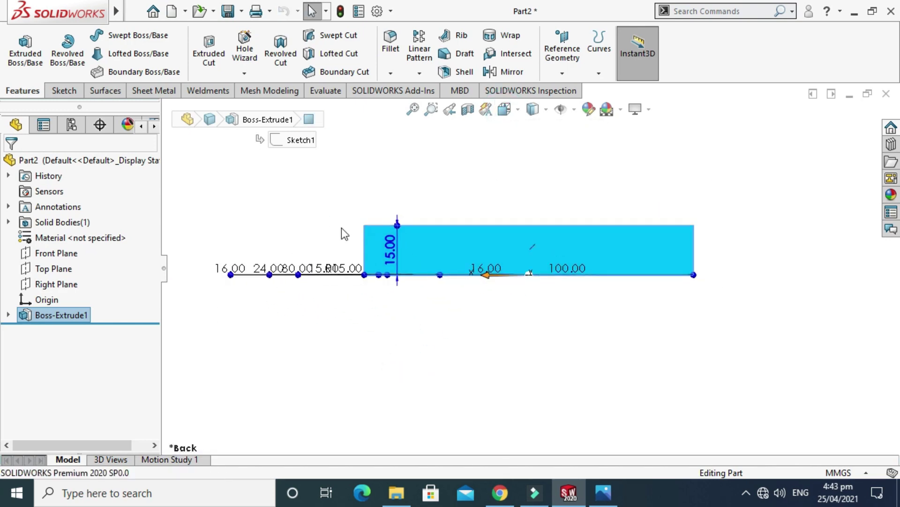
pyautogui.click(69, 92)
pyautogui.click(21, 47)
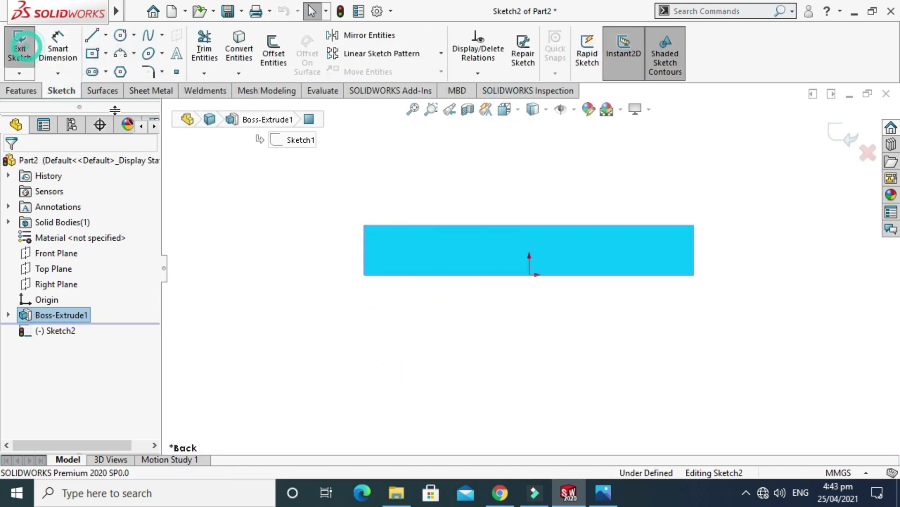
# Draw a corner rectangle about 44 mm high, rising from the upper corner of the plate's rear face
pyautogui.click(105, 53)
pyautogui.click(123, 71)
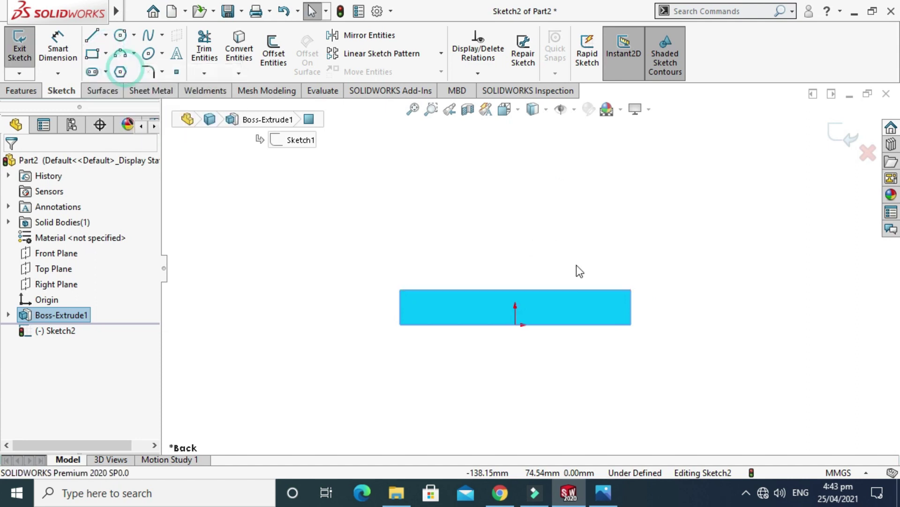
pyautogui.click(630, 290)
pyautogui.click(416, 187)
pyautogui.press('Escape')
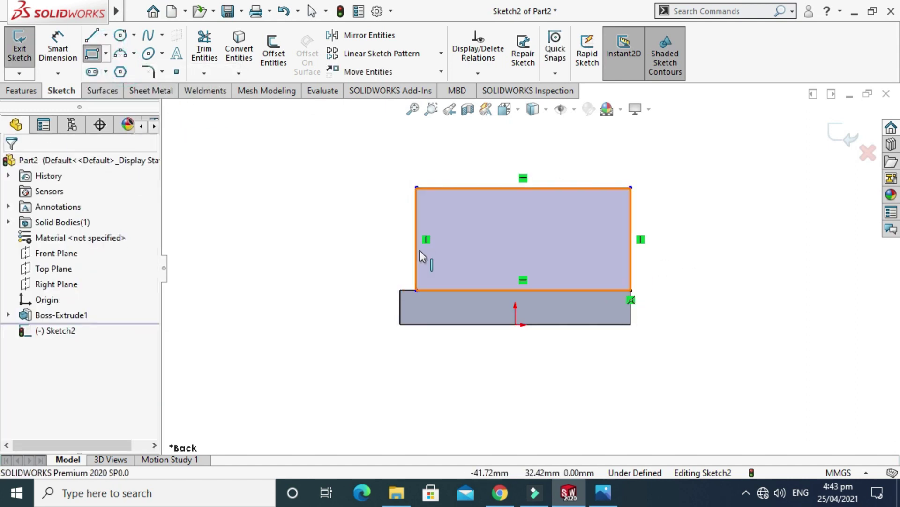
# Make the rectangle's free vertical side collinear with the plate's adjacent side edge
pyautogui.click(417, 214)
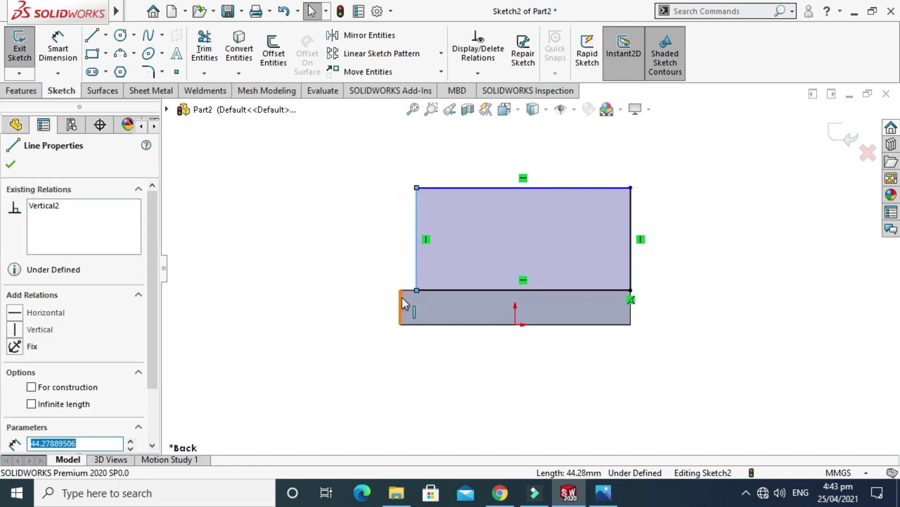
pyautogui.keyDown('ctrl'); pyautogui.click(401, 298); pyautogui.keyUp('ctrl')
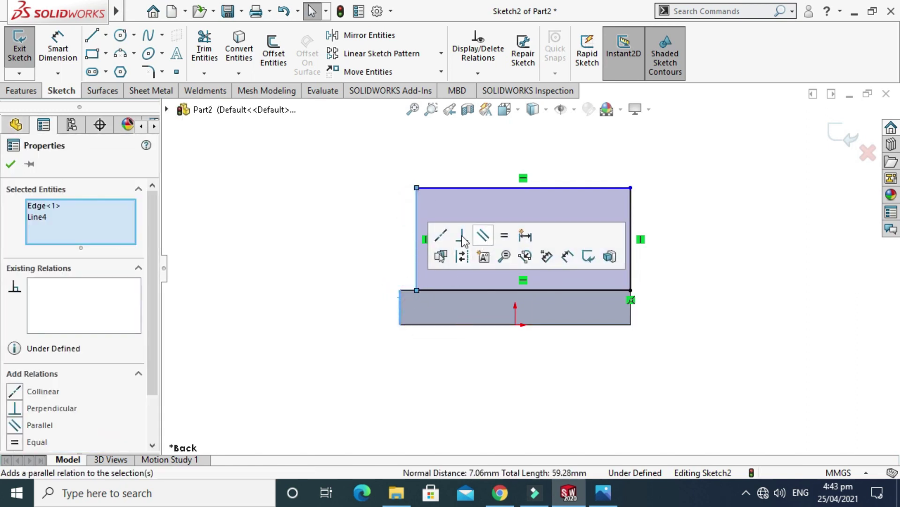
pyautogui.click(441, 236)
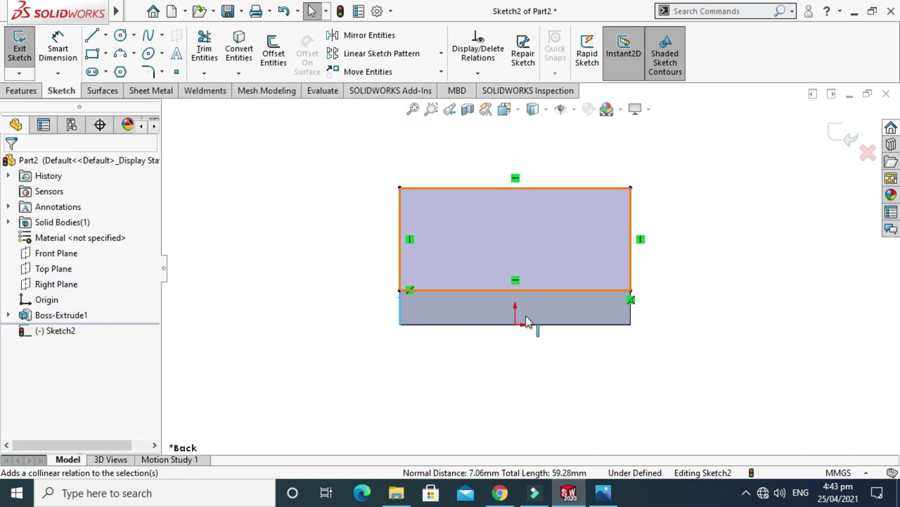
# Check the shoulder height in the reference image and dimension the rectangle's height as 40 mm
pyautogui.scroll(-1, 449, 243)
pyautogui.scroll(2, 520, 188)
pyautogui.scroll(-1, 521, 189)
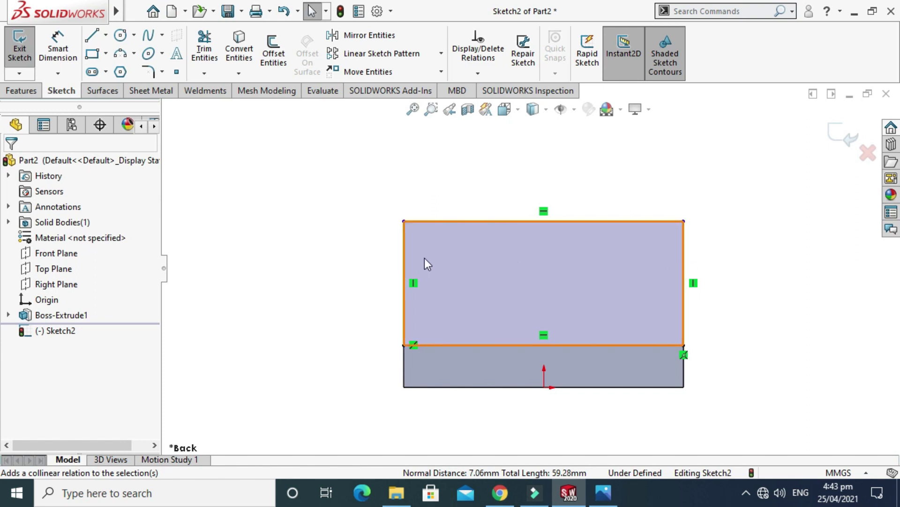
pyautogui.scroll(3, 635, 320)
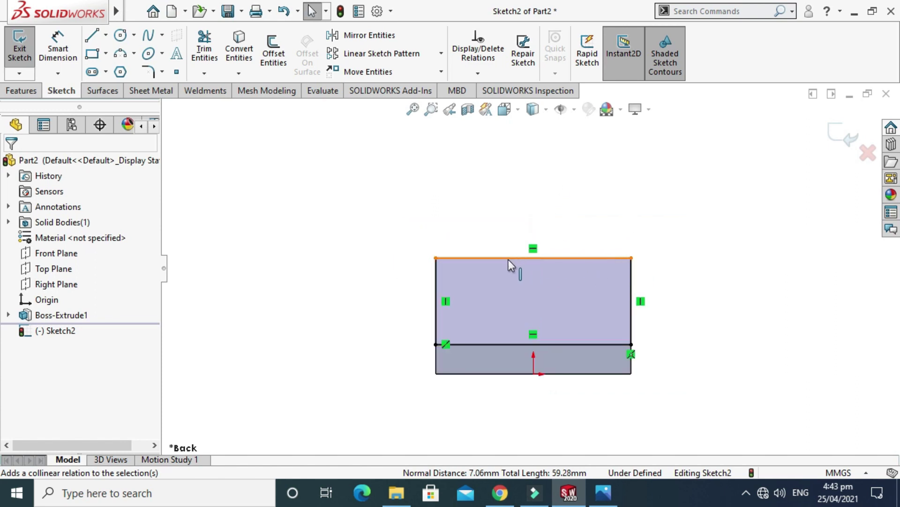
pyautogui.moveTo(617, 257); pyautogui.dragTo(561, 254)
pyautogui.click(604, 493)
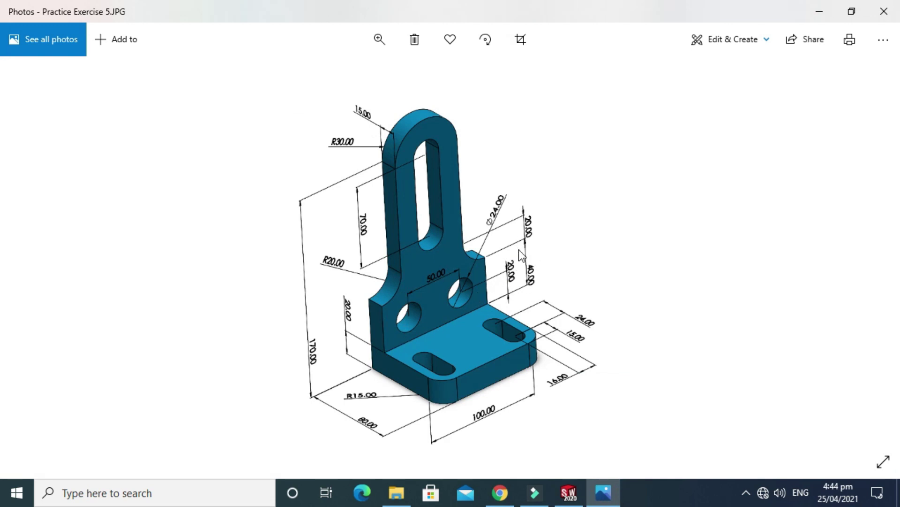
pyautogui.click(569, 492)
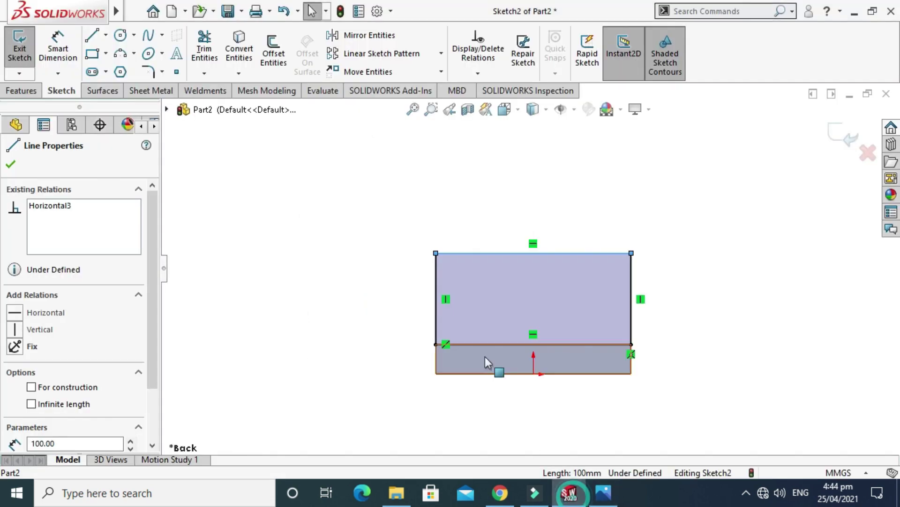
pyautogui.click(58, 47)
pyautogui.click(435, 301)
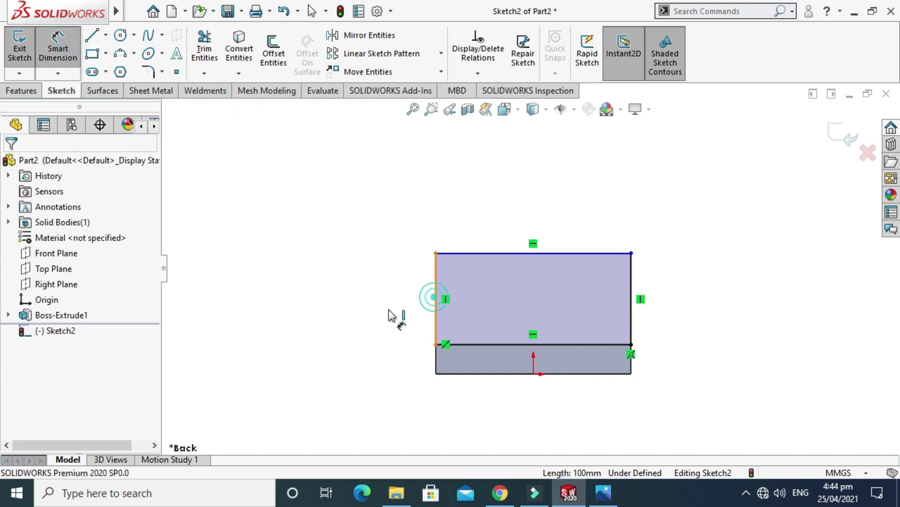
pyautogui.click(350, 306)
pyautogui.write('40')
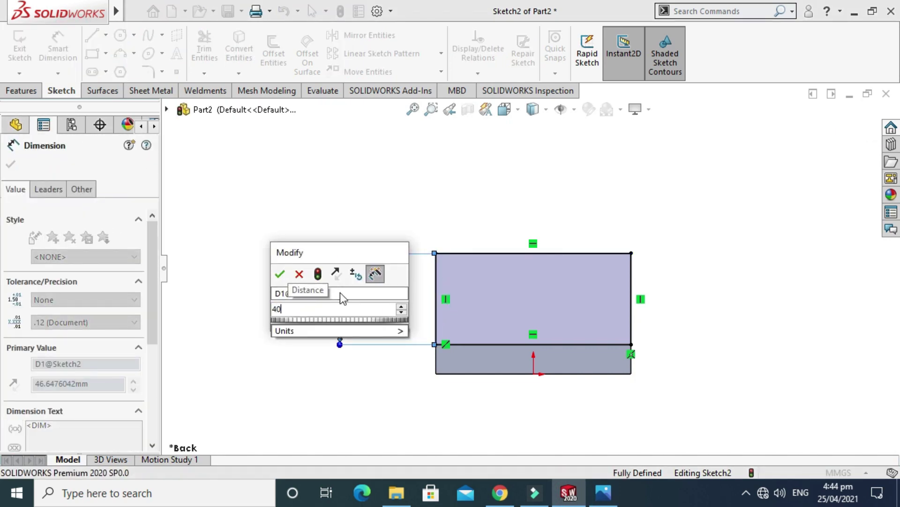
pyautogui.press('Return')
pyautogui.press('Escape')
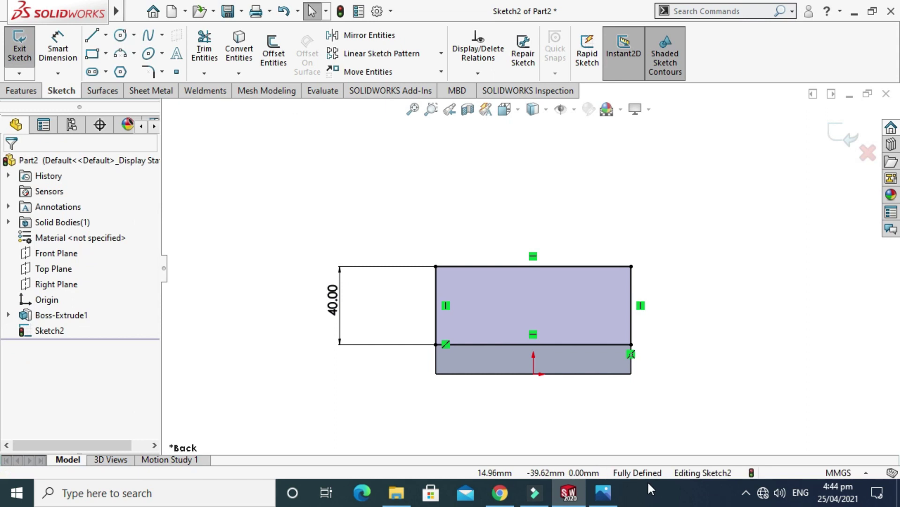
# Check the holes in the reference image and draw a circle about 23 mm in diameter inside the right half of the rectangle
pyautogui.click(603, 492)
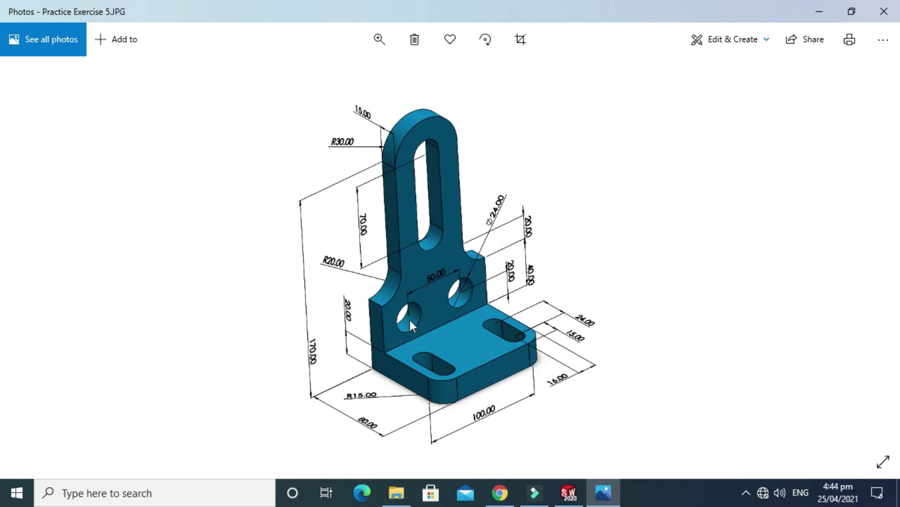
pyautogui.hotkey('alt', 'Tab')
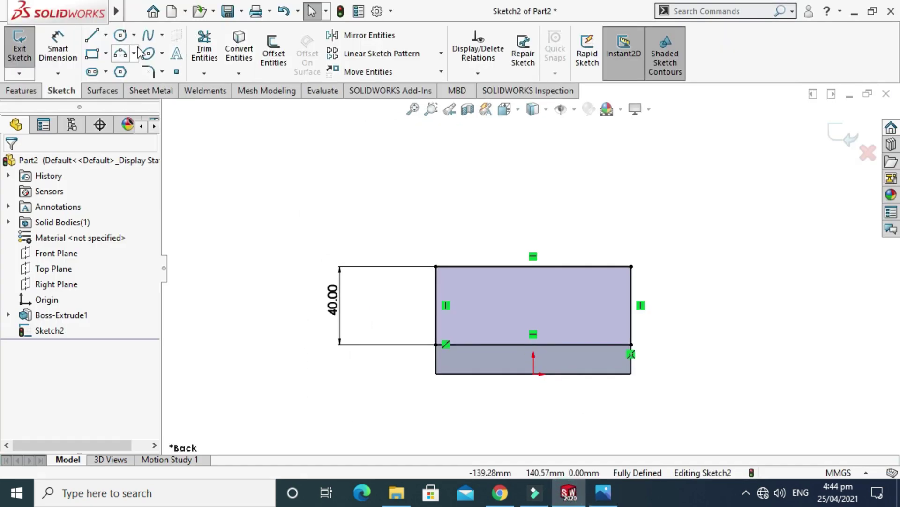
pyautogui.click(133, 34)
pyautogui.click(141, 54)
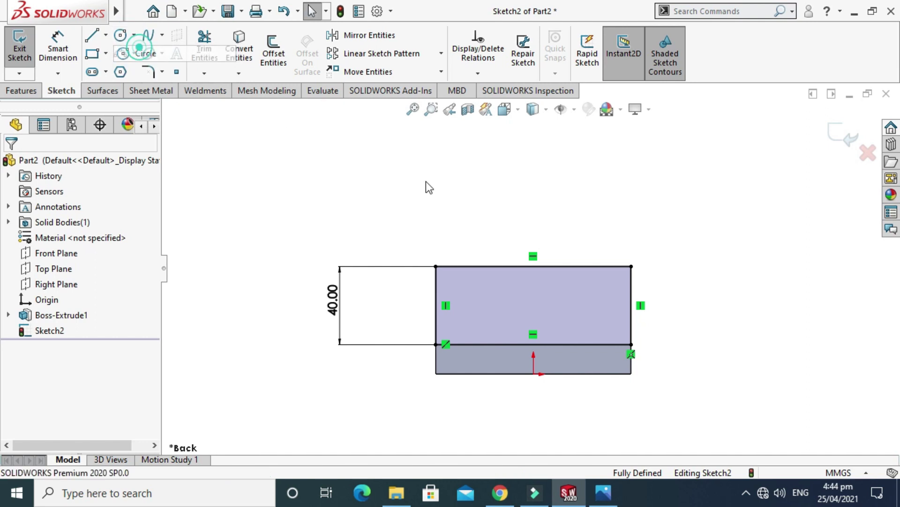
pyautogui.click(581, 304)
pyautogui.click(576, 325)
pyautogui.press('Escape')
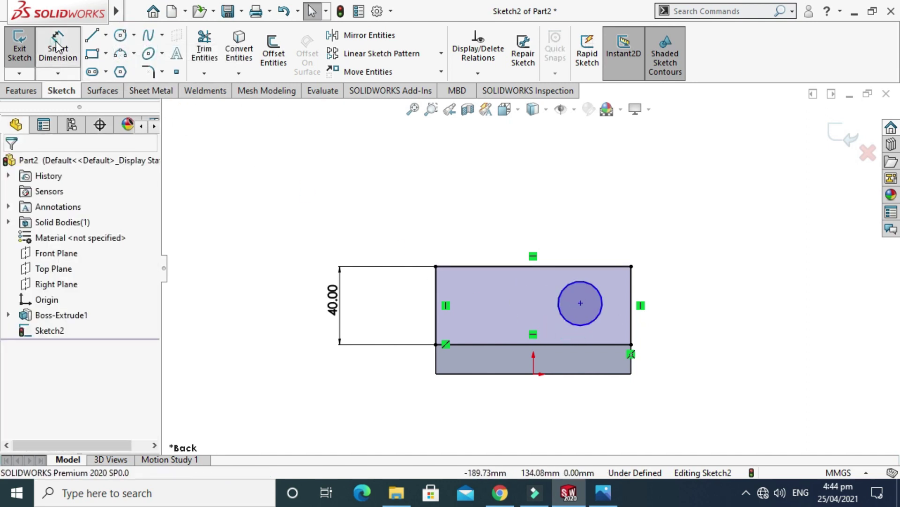
# Dimension the circle's diameter as 24 mm
pyautogui.click(56, 44)
pyautogui.click(598, 315)
pyautogui.click(761, 353)
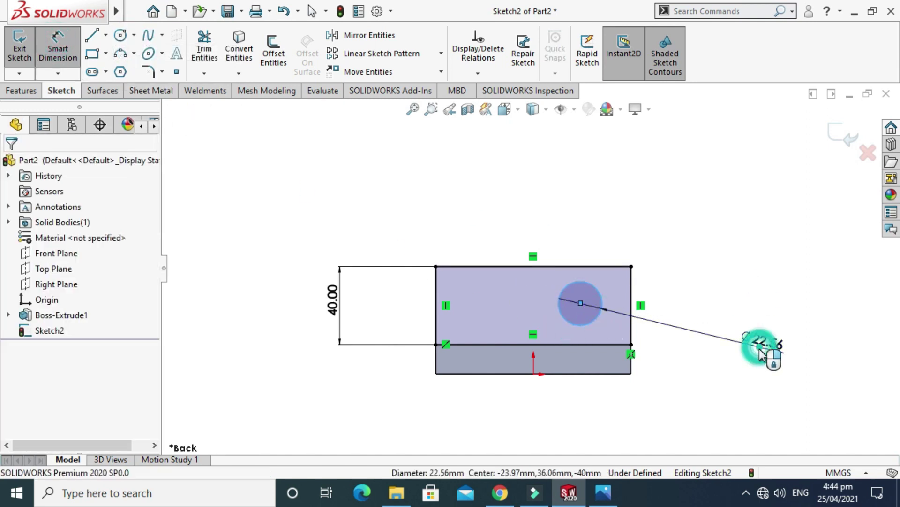
pyautogui.write('2')
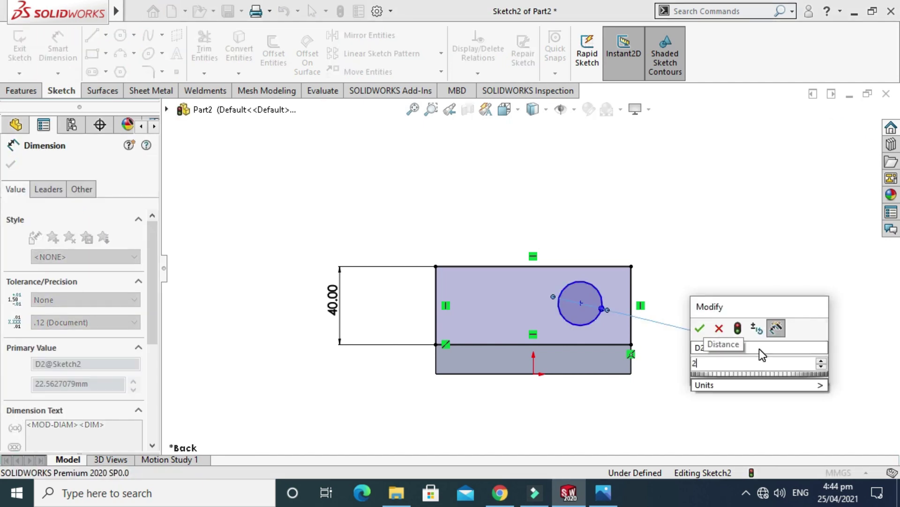
pyautogui.write('4')
pyautogui.press('Return')
pyautogui.press('Escape')
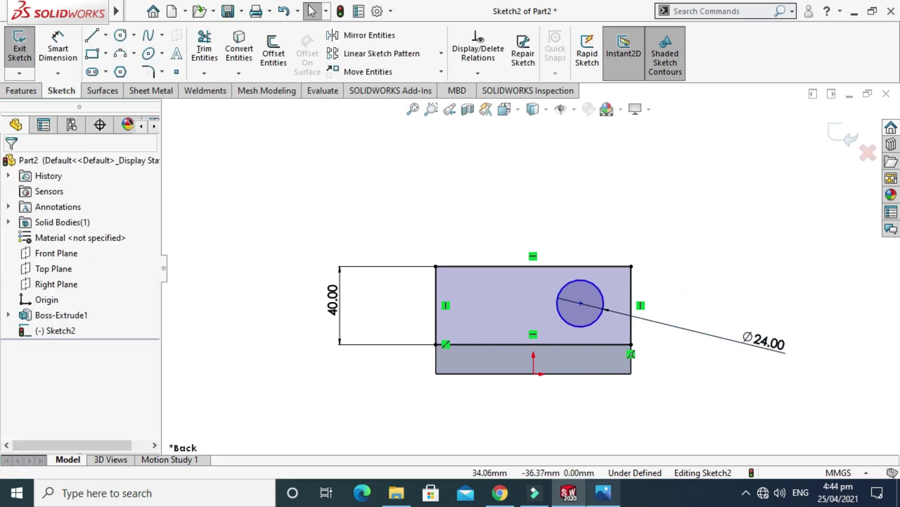
# Check the hole height in the reference image and dimension the circle's centre 20 mm above the rectangle's lower side
pyautogui.click(604, 492)
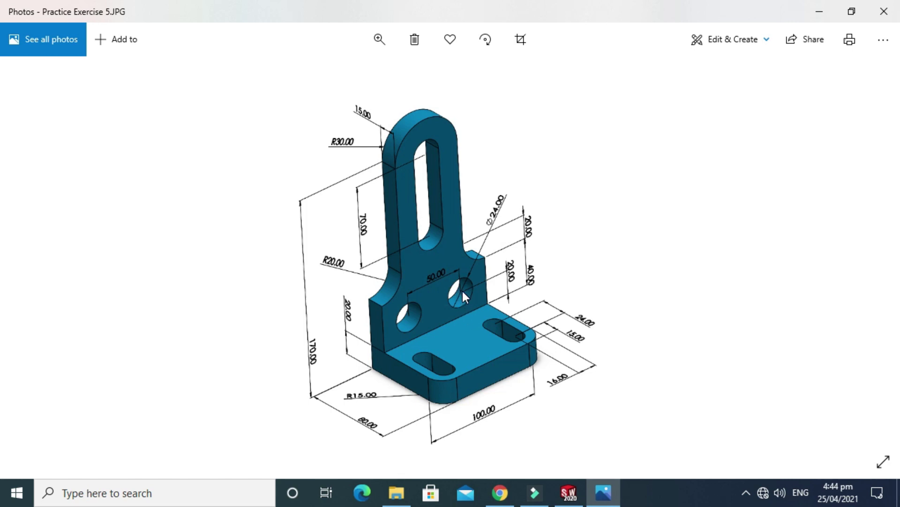
pyautogui.click(568, 492)
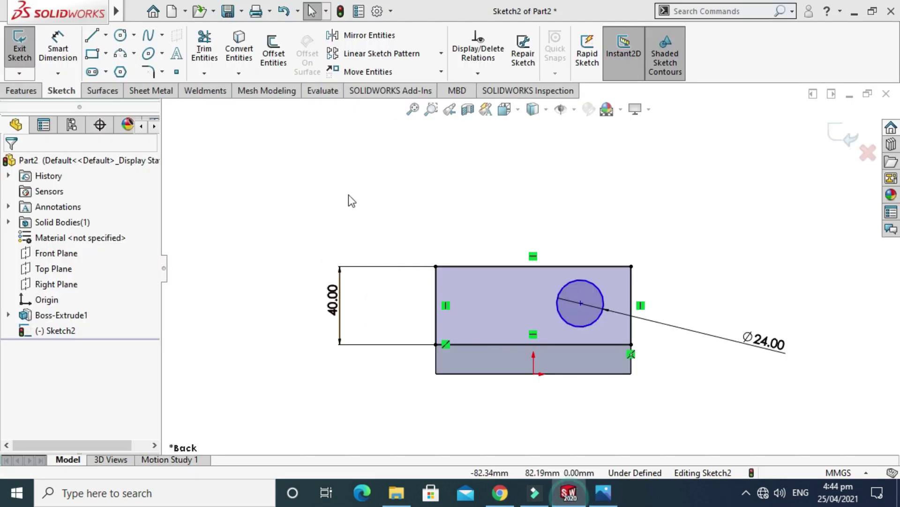
pyautogui.click(57, 51)
pyautogui.click(581, 303)
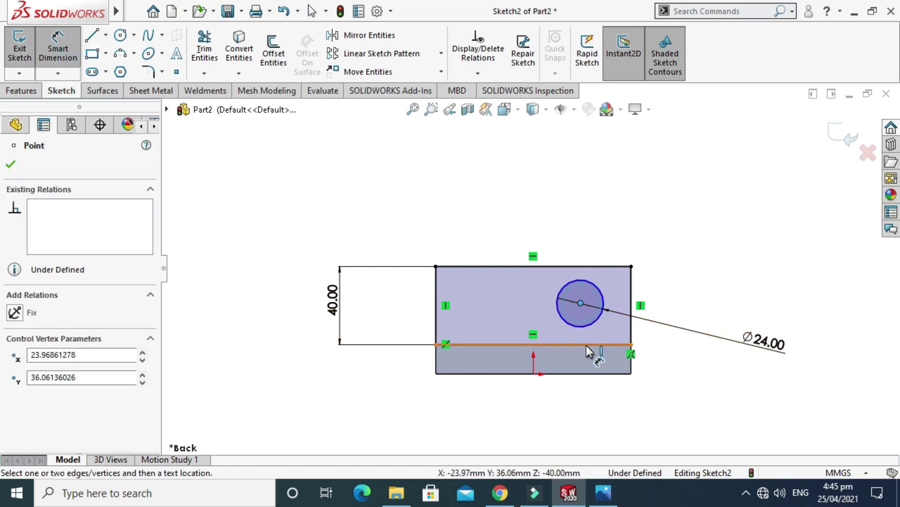
pyautogui.click(586, 345)
pyautogui.click(737, 247)
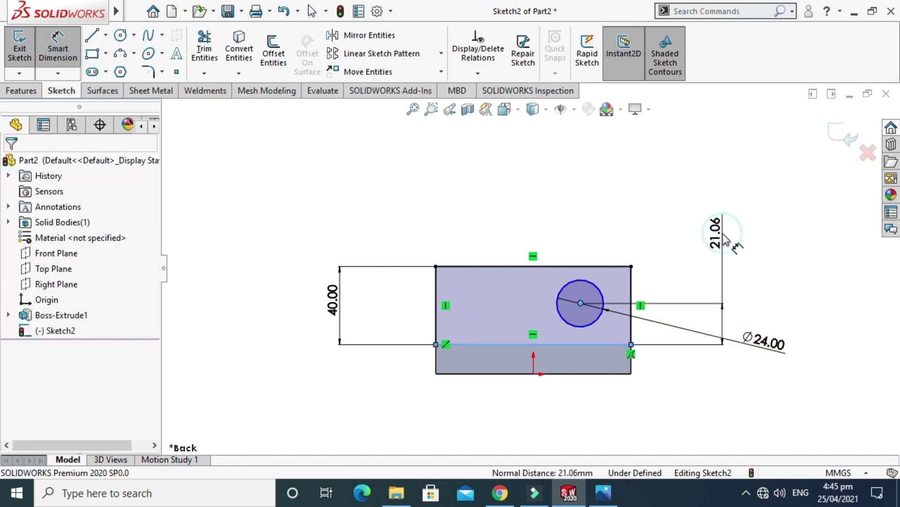
pyautogui.write('20')
pyautogui.press('Return')
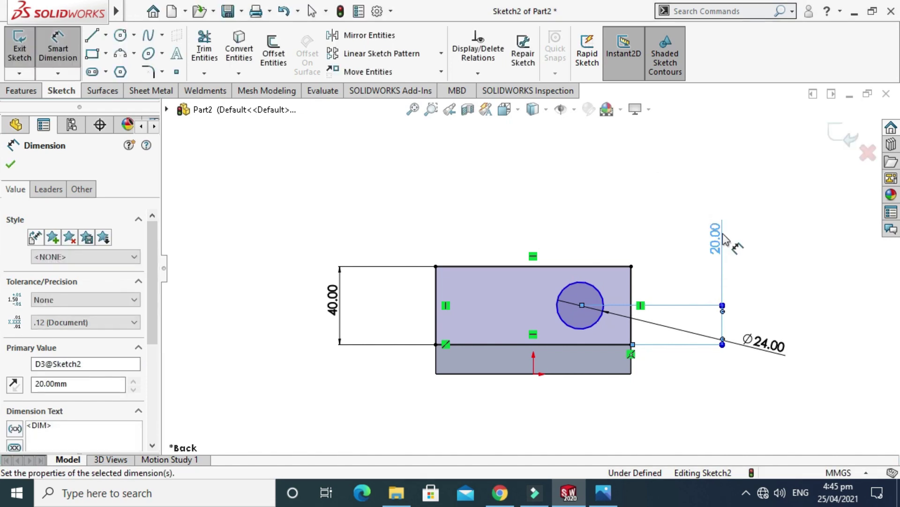
pyautogui.press('Escape')
# Draw a vertical centerline between the midpoints of the rectangle's upper and lower sides
pyautogui.click(107, 35)
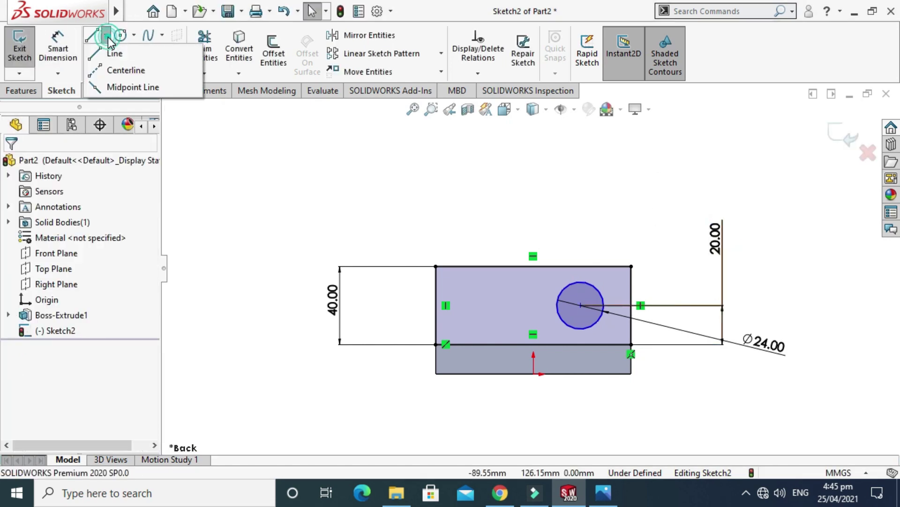
pyautogui.click(141, 70)
pyautogui.click(533, 266)
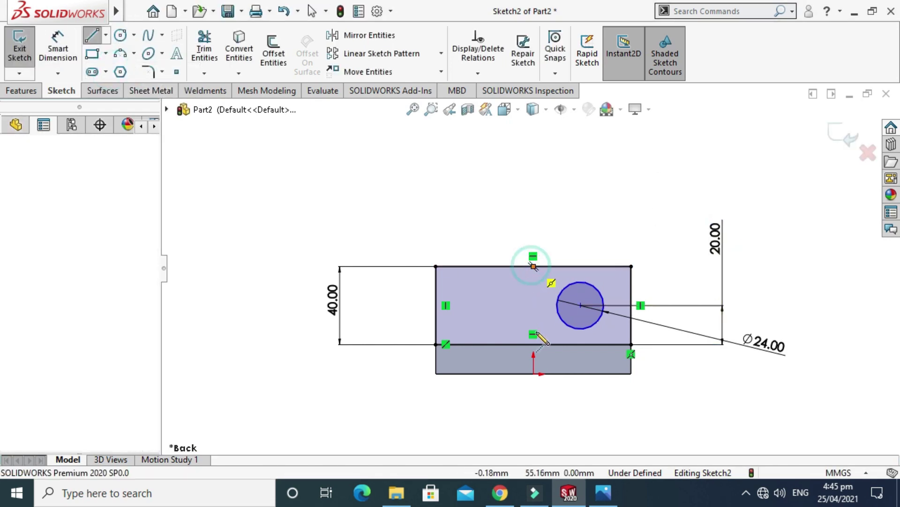
pyautogui.click(533, 344)
pyautogui.press('Escape')
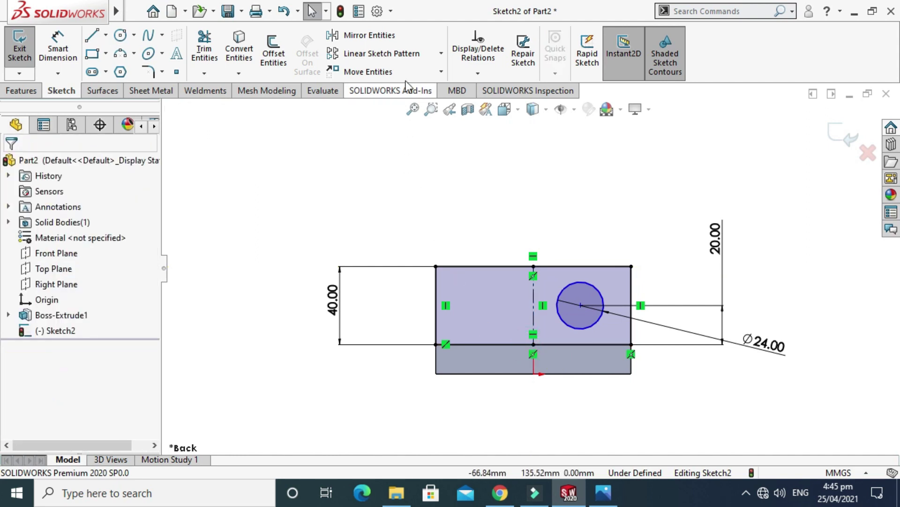
# Mirror the 24 mm circle about the vertical centerline, keeping the original
pyautogui.click(370, 35)
pyautogui.click(600, 302)
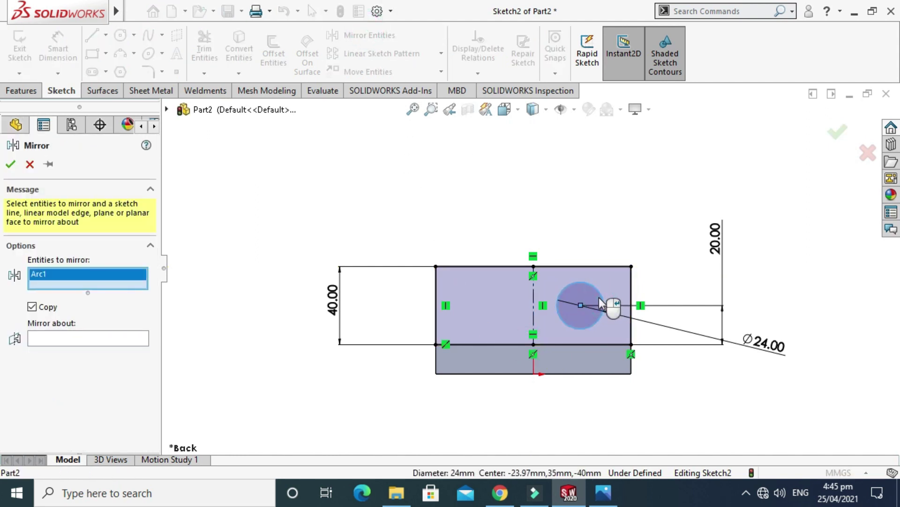
pyautogui.click(94, 341)
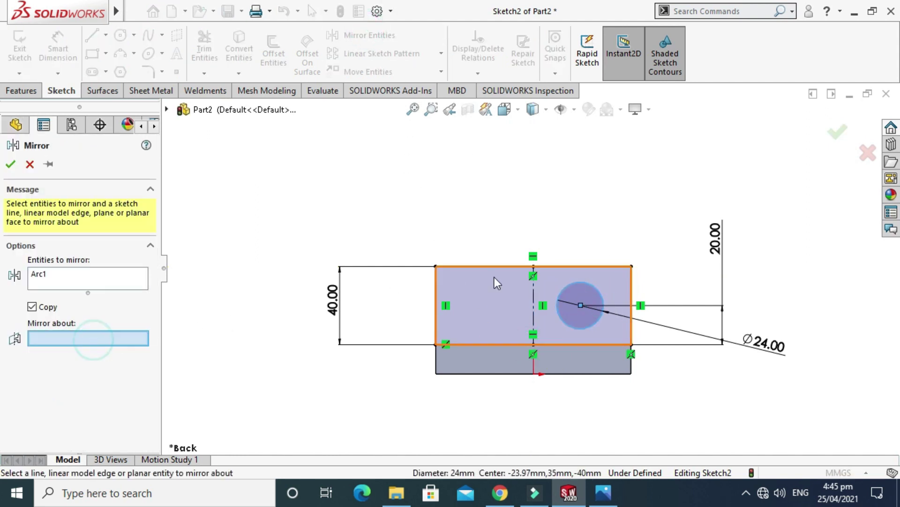
pyautogui.click(534, 296)
pyautogui.click(10, 164)
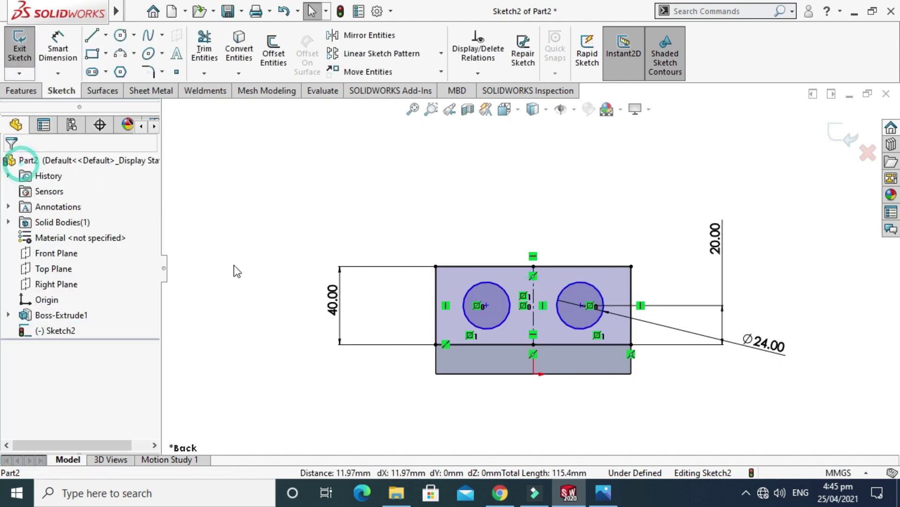
# Check the hole spacing in the reference image and dimension the distance between the two circle centres as 50 mm
pyautogui.click(593, 497)
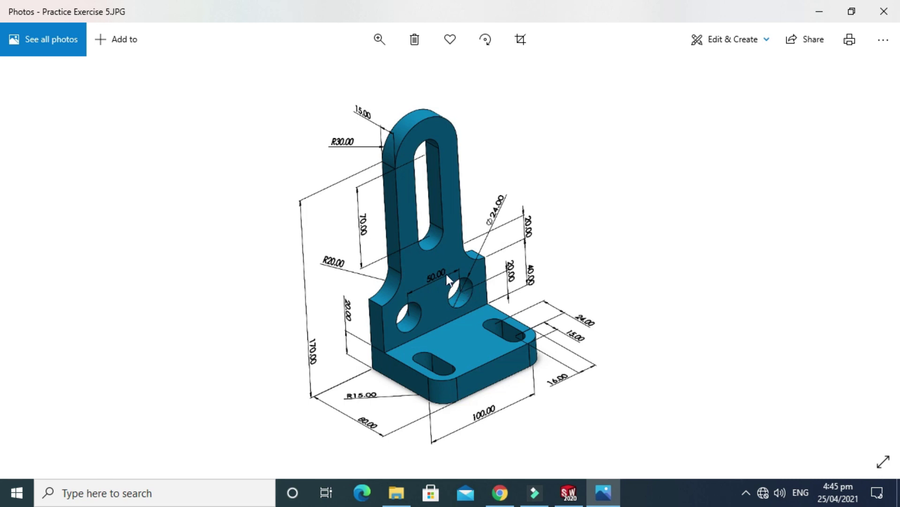
pyautogui.click(574, 500)
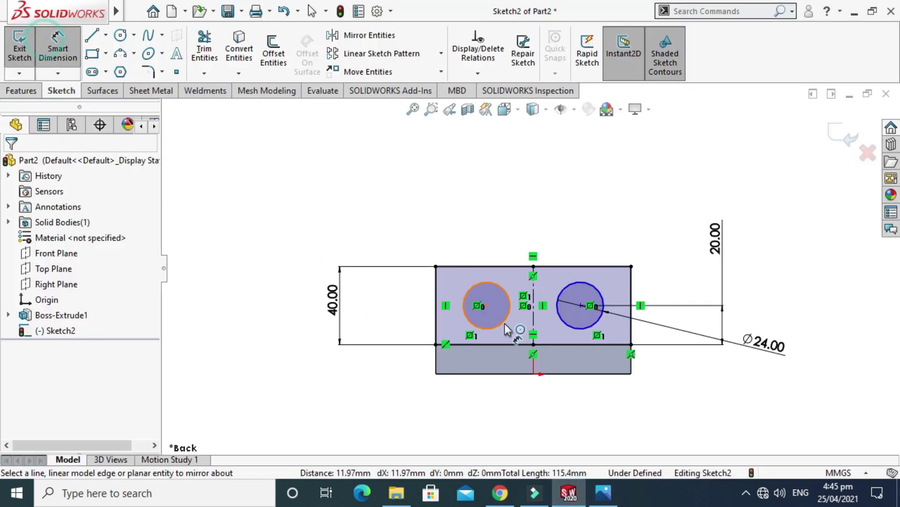
pyautogui.click(487, 304)
pyautogui.click(582, 306)
pyautogui.click(554, 438)
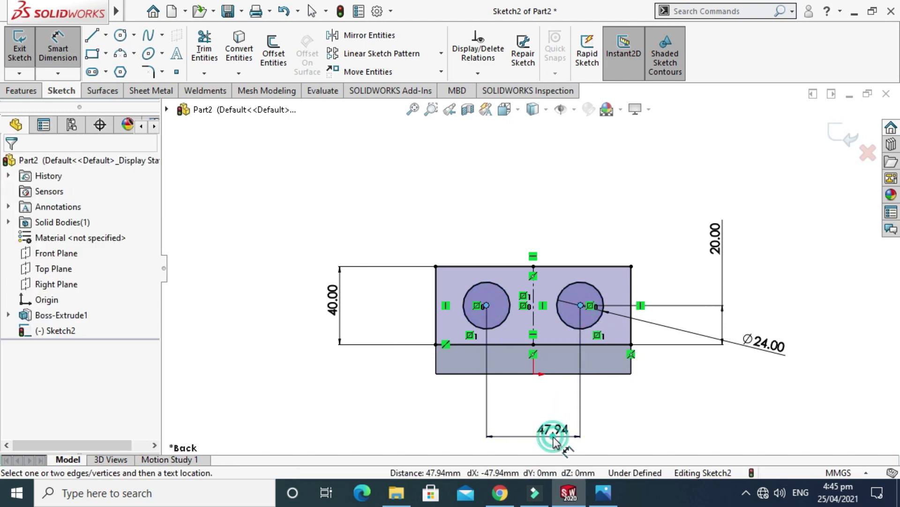
pyautogui.write('50')
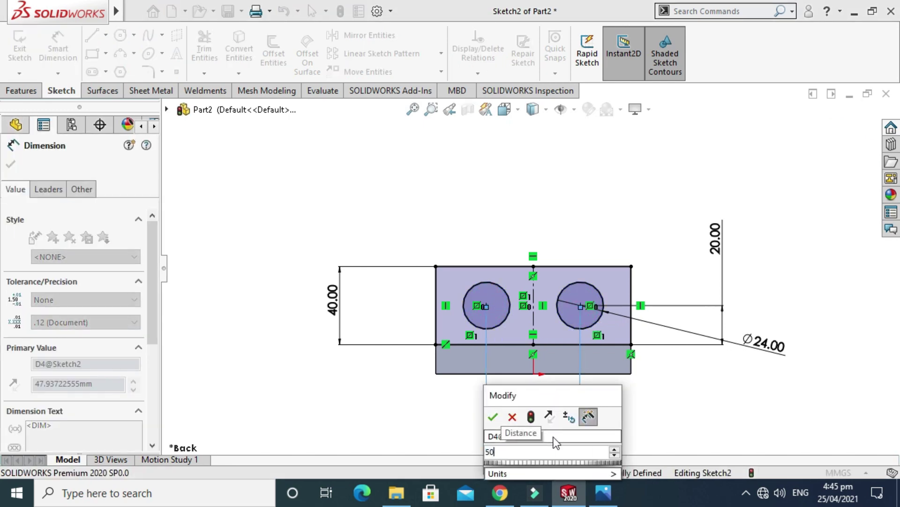
pyautogui.press('Return')
pyautogui.press('Escape')
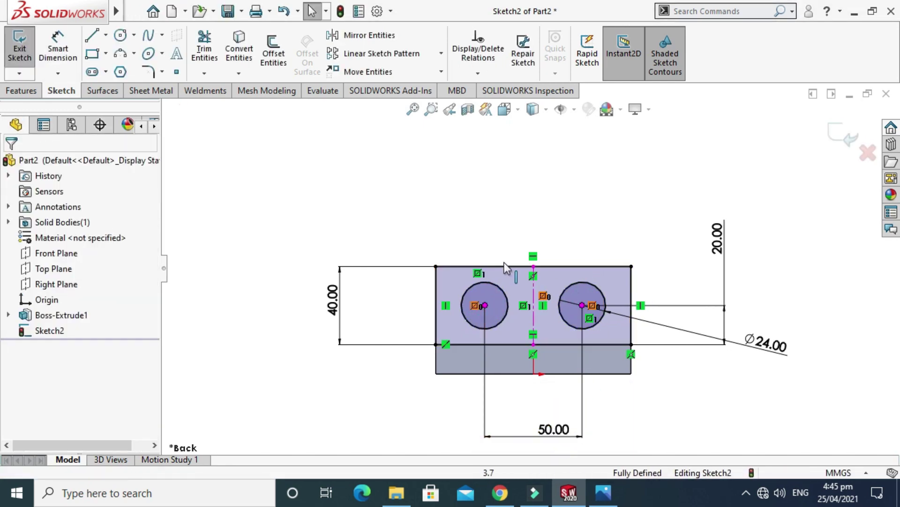
# Draw a 3 Point Arc of about 24 mm radius from the rectangle's upper right corner, curving inward to a point above the right circle
pyautogui.scroll(-2, 557, 304)
pyautogui.scroll(3, 530, 270)
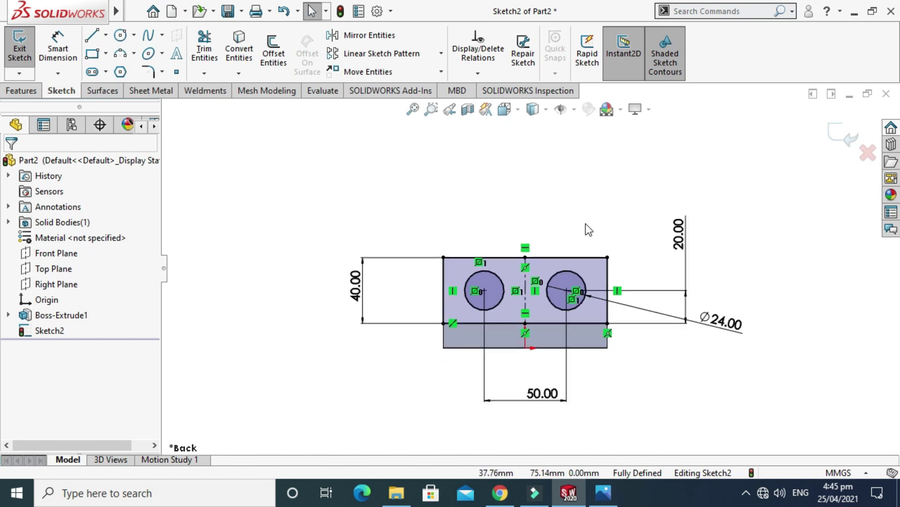
pyautogui.rightClick(553, 177)
pyautogui.click(497, 171)
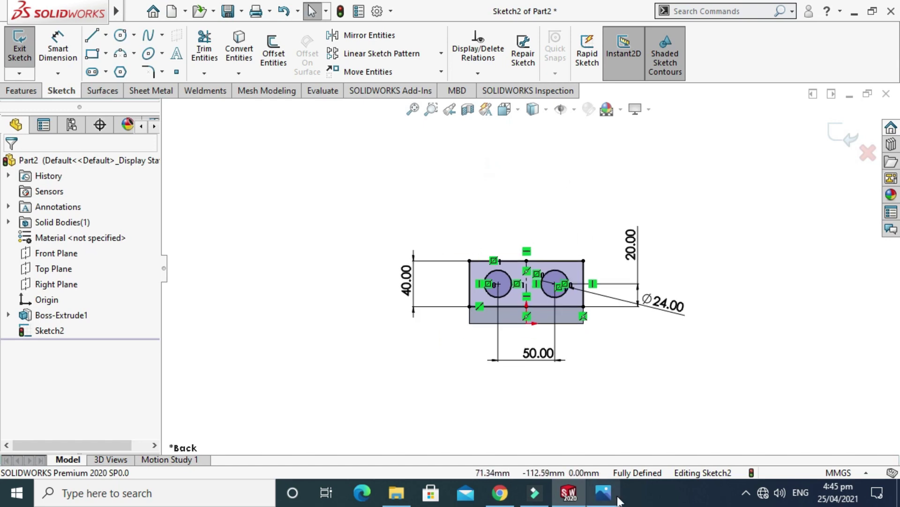
pyautogui.click(603, 493)
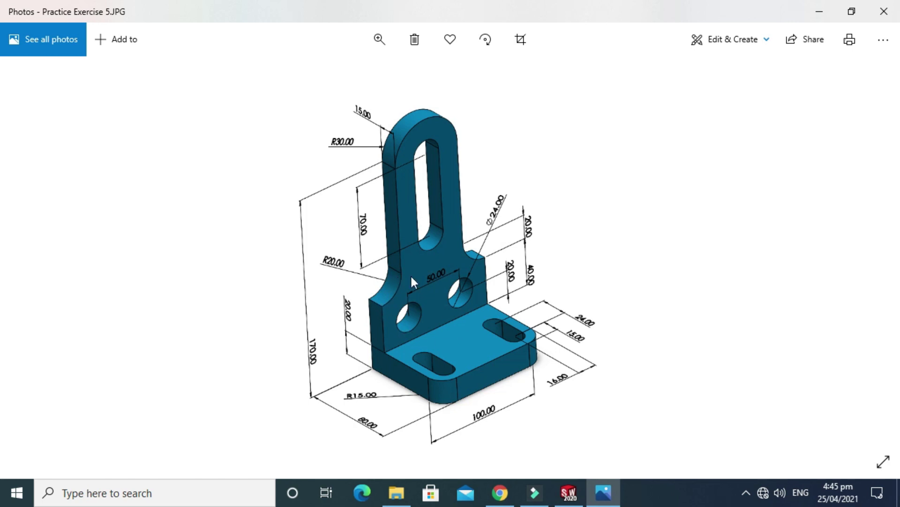
pyautogui.hotkey('alt', 'Tab')
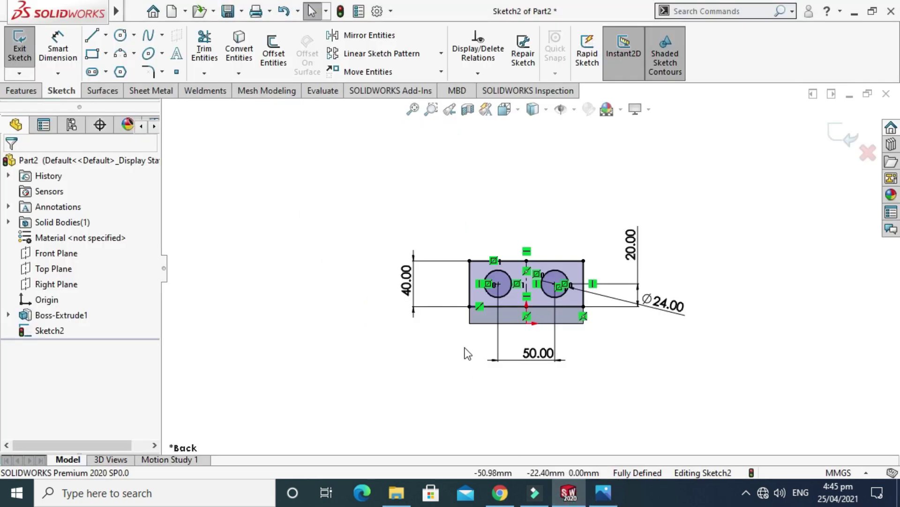
pyautogui.click(134, 54)
pyautogui.click(148, 104)
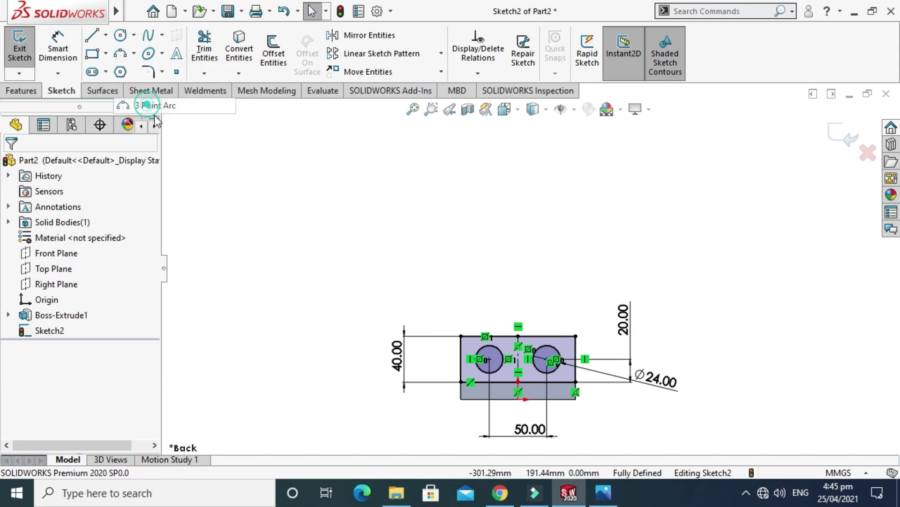
pyautogui.scroll(-3, 552, 282)
pyautogui.click(586, 361)
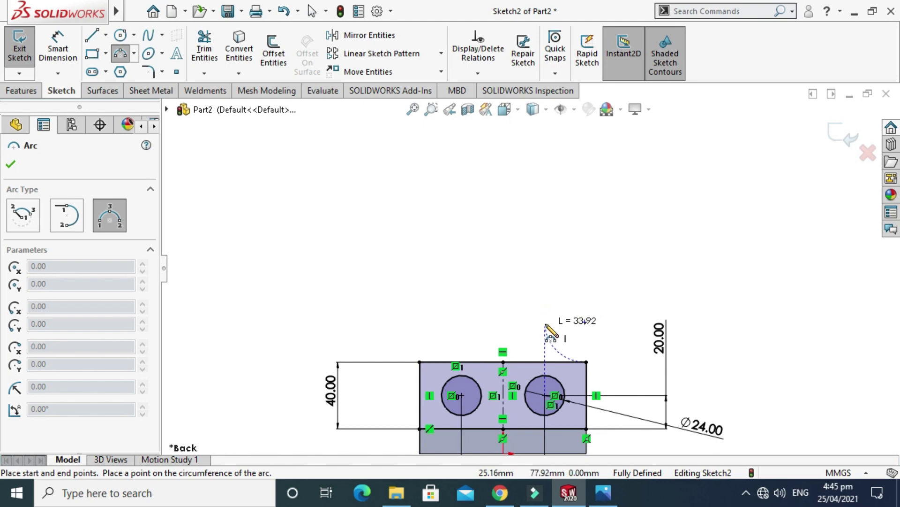
pyautogui.click(545, 324)
pyautogui.click(553, 345)
pyautogui.press('Escape')
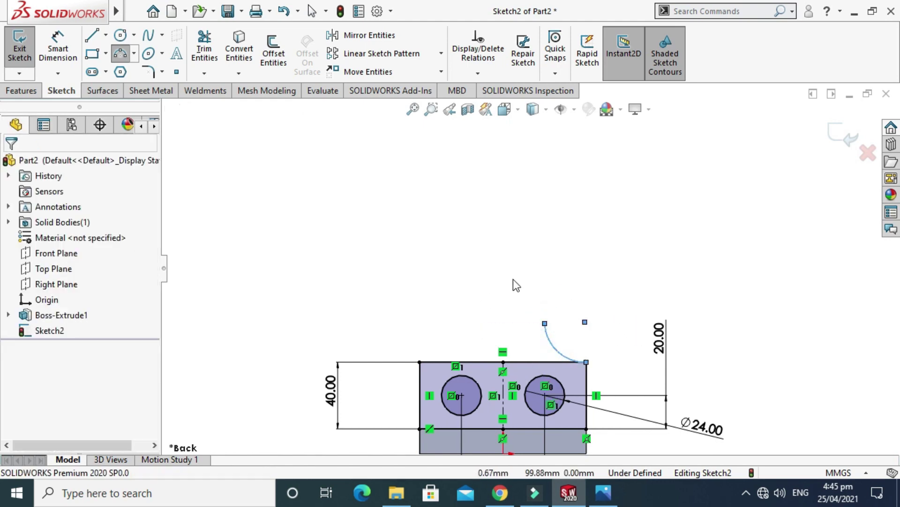
# Check the shoulder radius in the reference image and dimension the arc's radius as 20 mm
pyautogui.click(604, 492)
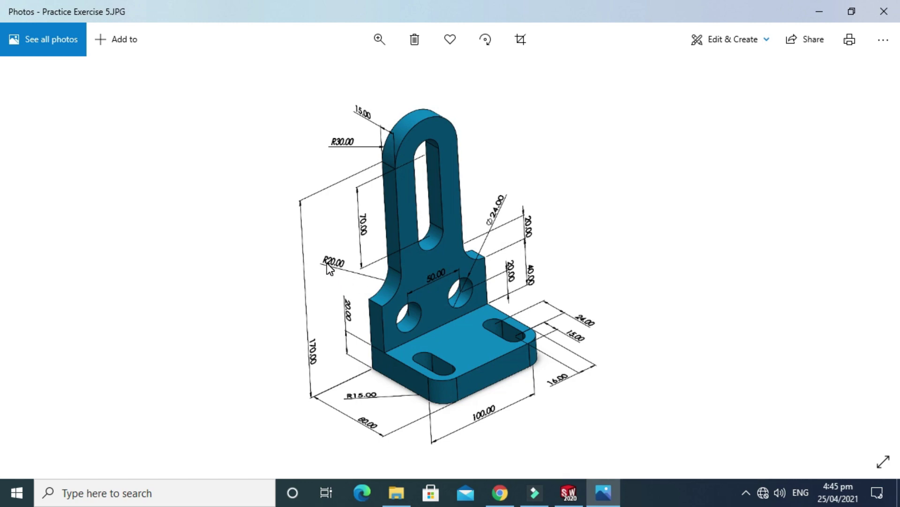
pyautogui.click(580, 498)
pyautogui.press('d')
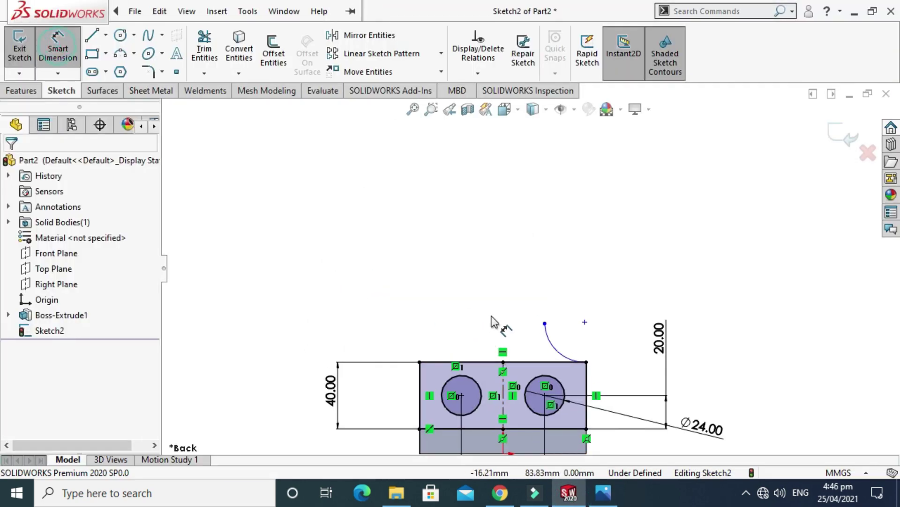
pyautogui.click(554, 350)
pyautogui.click(594, 281)
pyautogui.write('2')
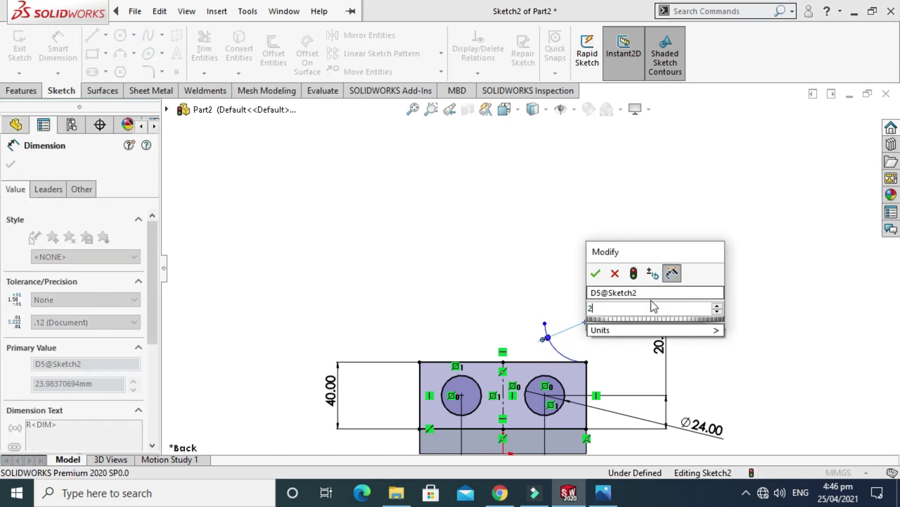
pyautogui.write('0')
pyautogui.press('Return')
pyautogui.press('Escape')
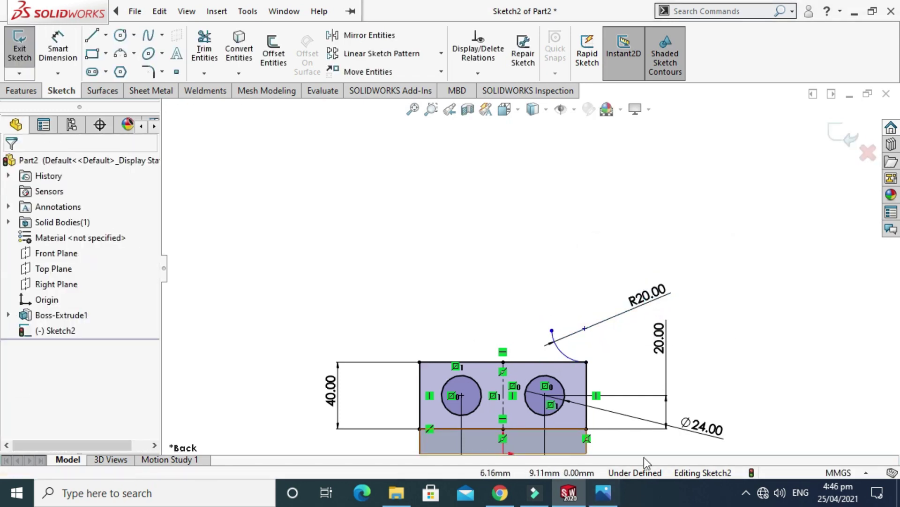
# Check the upright's outline in the reference image and draw a vertical line about 102 mm long upward from the shoulder arc's upper end
pyautogui.click(603, 492)
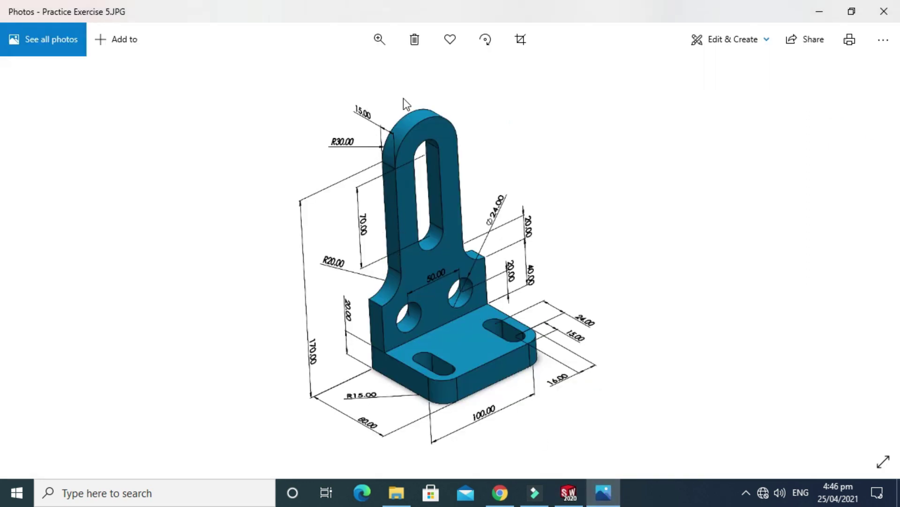
pyautogui.click(592, 493)
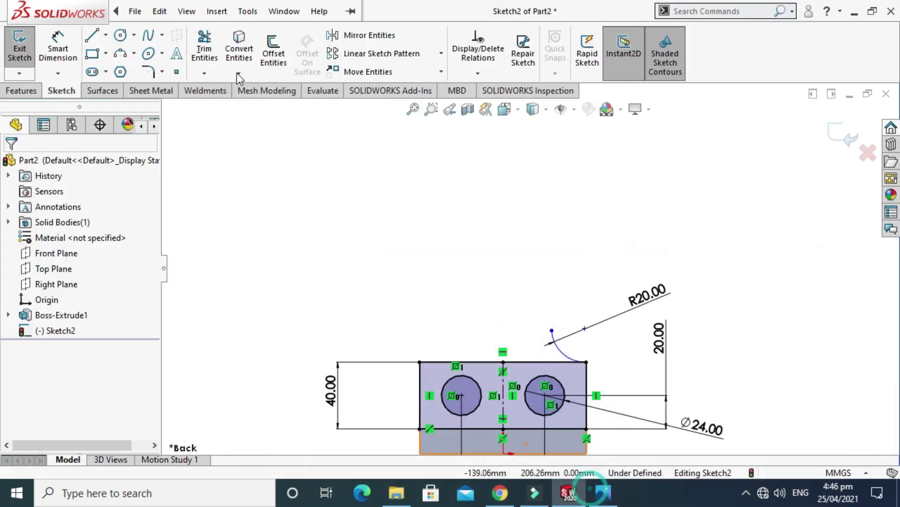
pyautogui.click(90, 31)
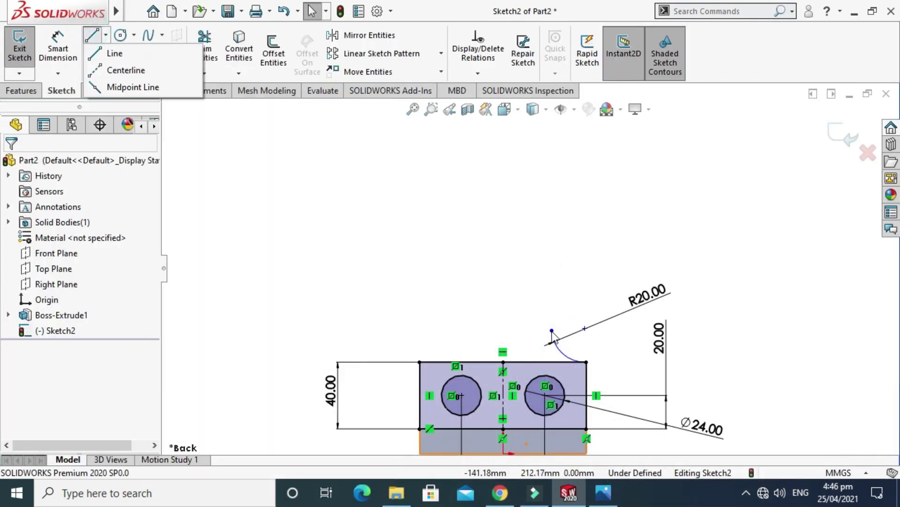
pyautogui.click(111, 53)
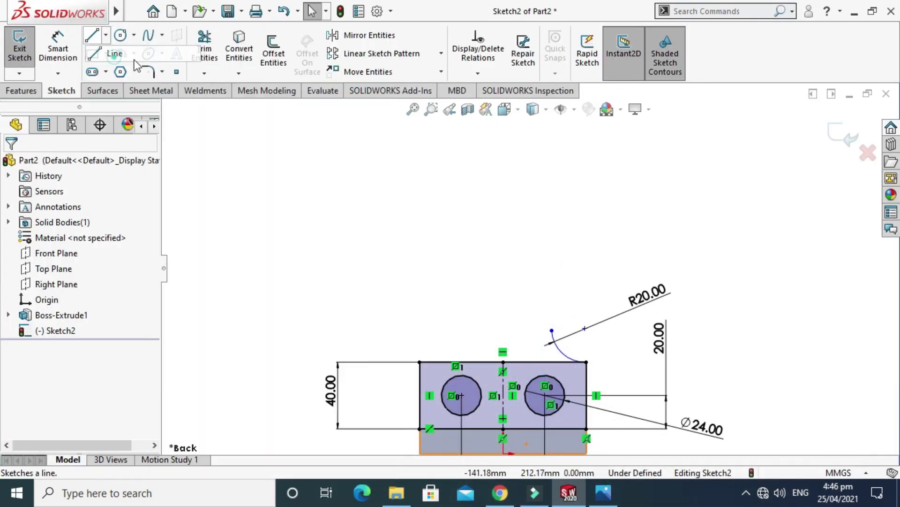
pyautogui.click(551, 331)
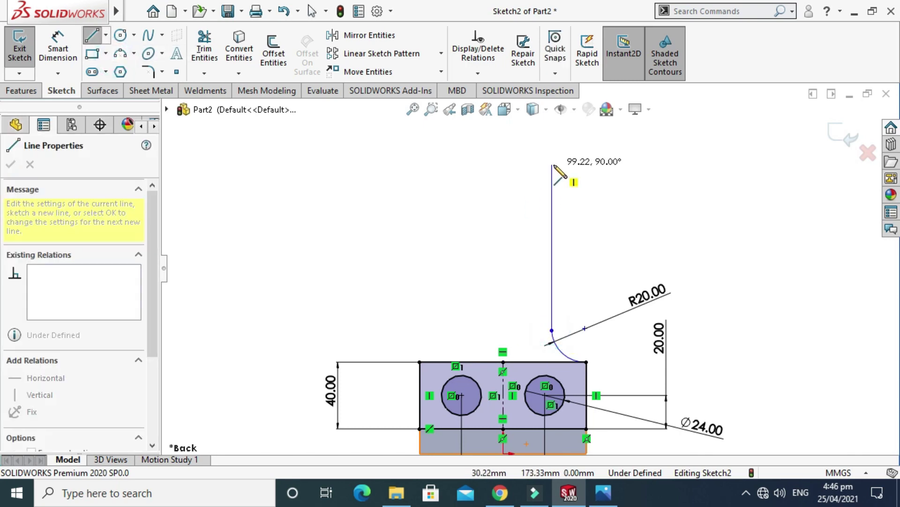
pyautogui.click(551, 158)
pyautogui.press('Escape')
# Make the vertical line and the 20 mm shoulder arc tangent to each other
pyautogui.scroll(-1, 555, 340)
pyautogui.scroll(-2, 555, 340)
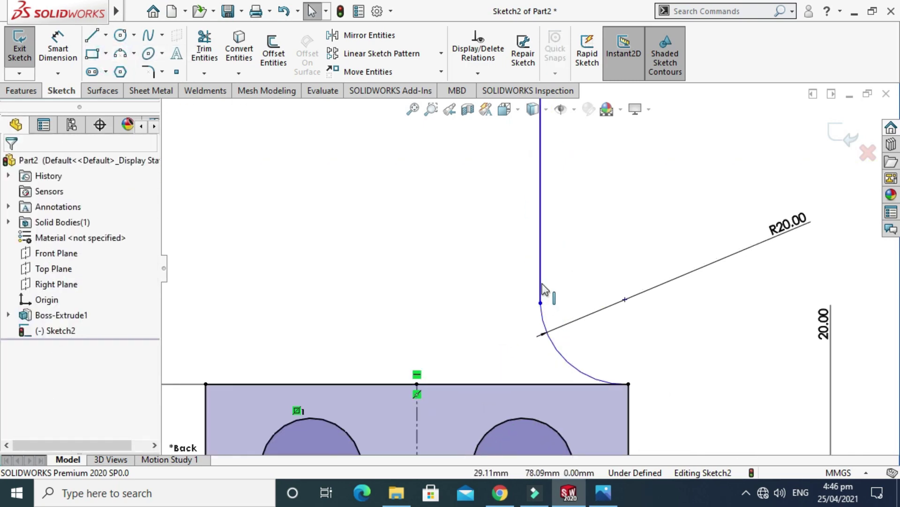
pyautogui.click(541, 286)
pyautogui.click(543, 321)
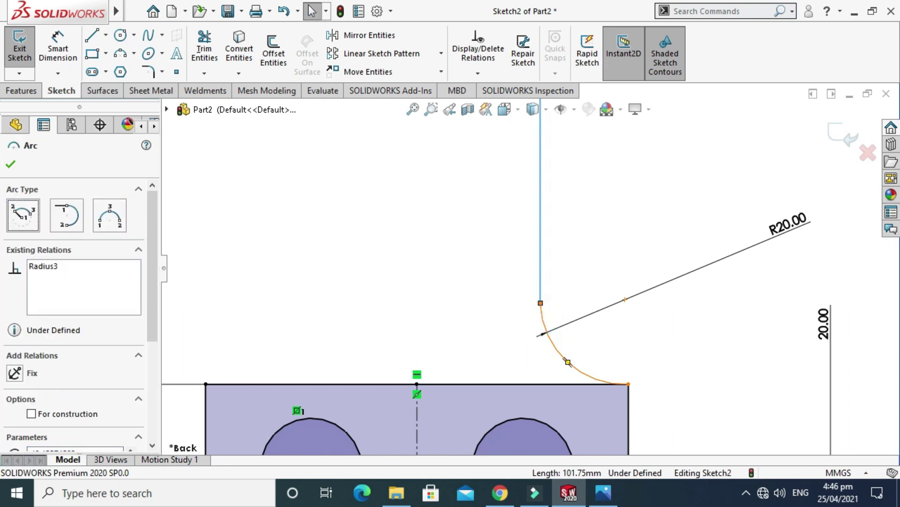
pyautogui.keyDown('ctrl'); pyautogui.click(541, 281); pyautogui.keyUp('ctrl')
pyautogui.click(581, 253)
pyautogui.click(498, 265)
pyautogui.scroll(4, 477, 271)
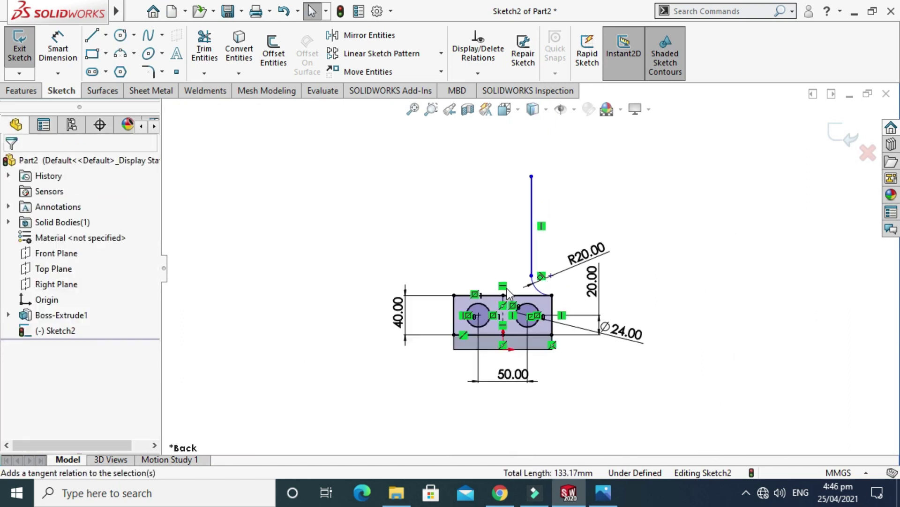
pyautogui.scroll(-1, 492, 236)
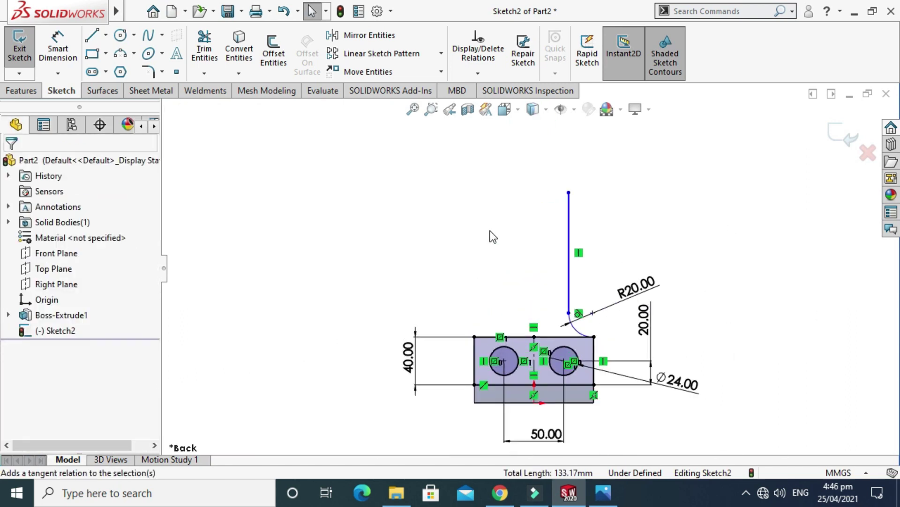
pyautogui.click(134, 53)
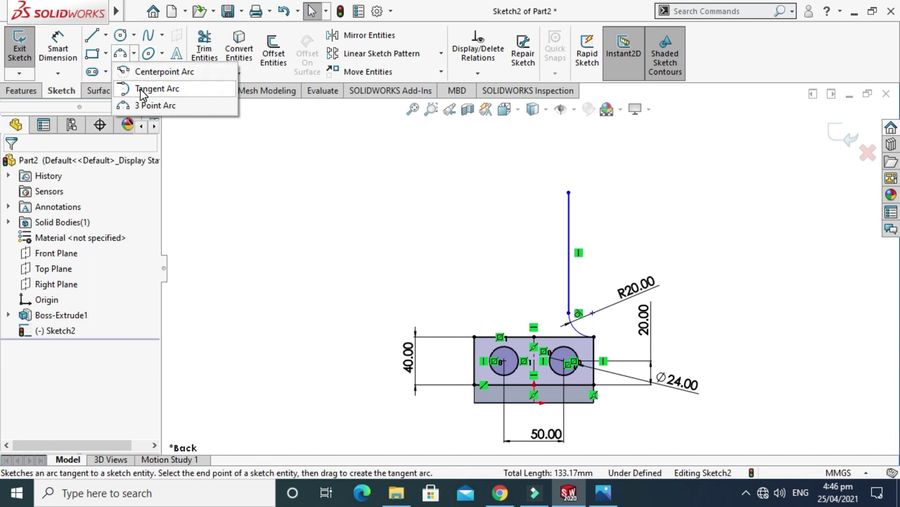
pyautogui.click(141, 105)
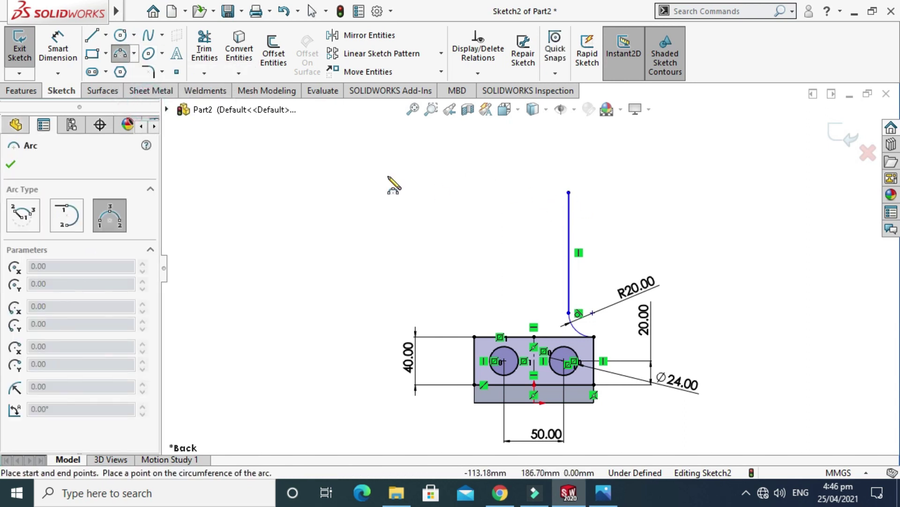
pyautogui.press('Escape')
pyautogui.click(134, 53)
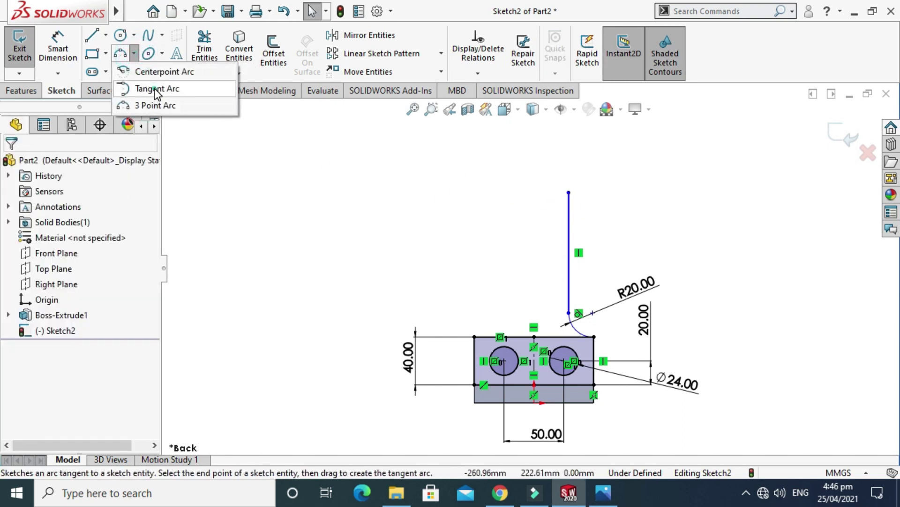
pyautogui.click(157, 90)
pyautogui.click(569, 193)
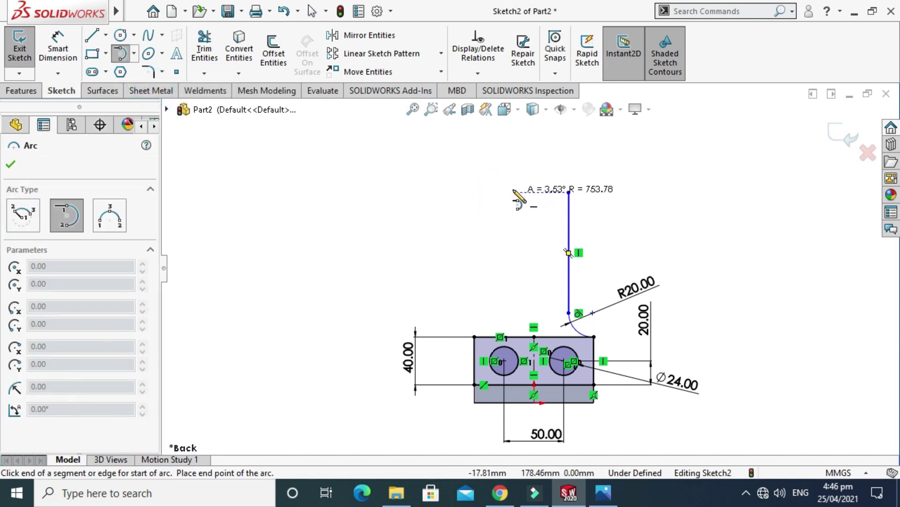
pyautogui.click(486, 192)
pyautogui.click(527, 240)
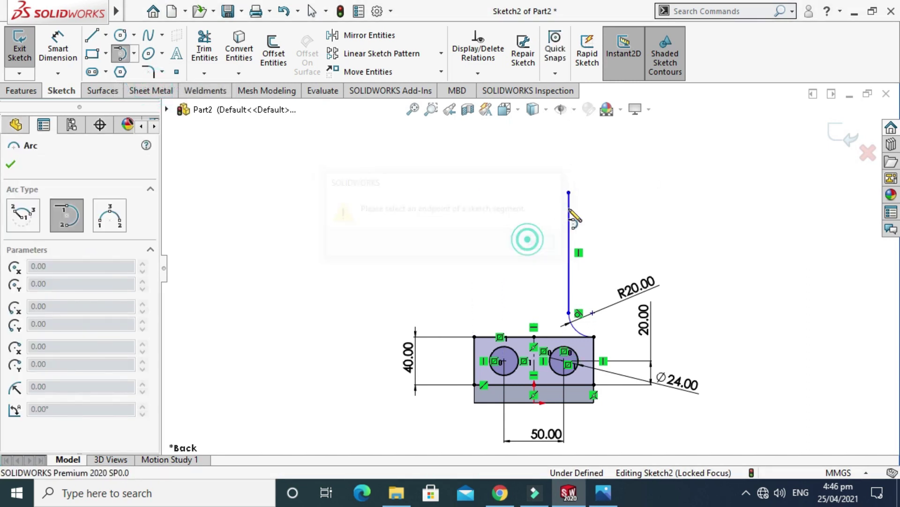
pyautogui.click(569, 193)
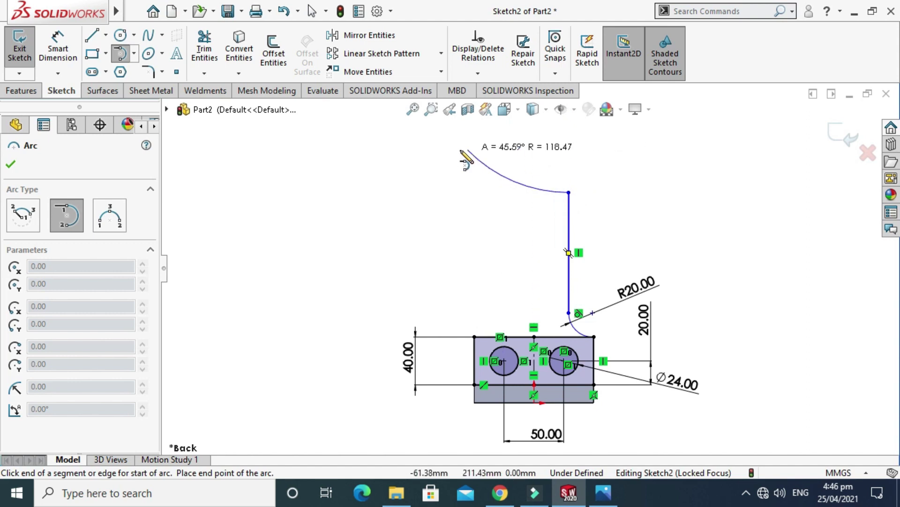
pyautogui.press('Escape')
# Draw a 3 Point Arc of about 39 mm radius from the vertical line's upper end, bulging upward and ending level on the far side
pyautogui.click(134, 53)
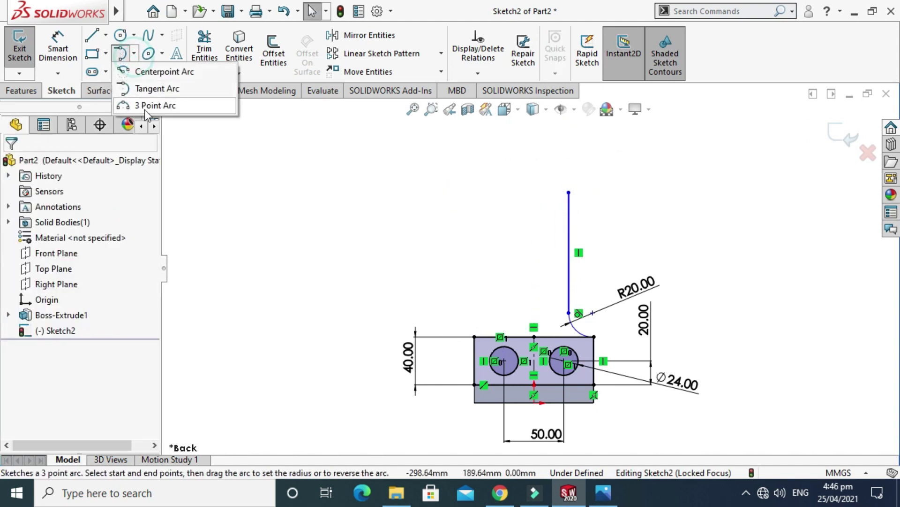
pyautogui.click(146, 108)
pyautogui.click(569, 193)
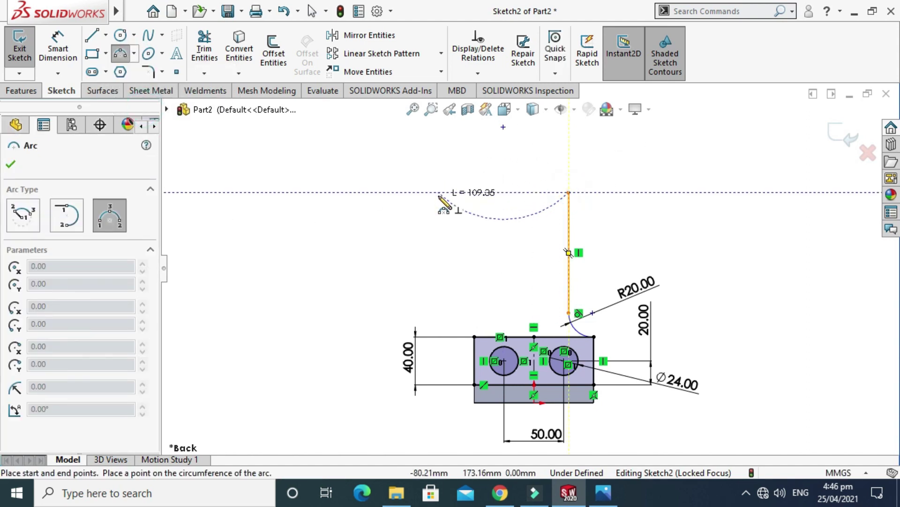
pyautogui.click(486, 192)
pyautogui.click(511, 170)
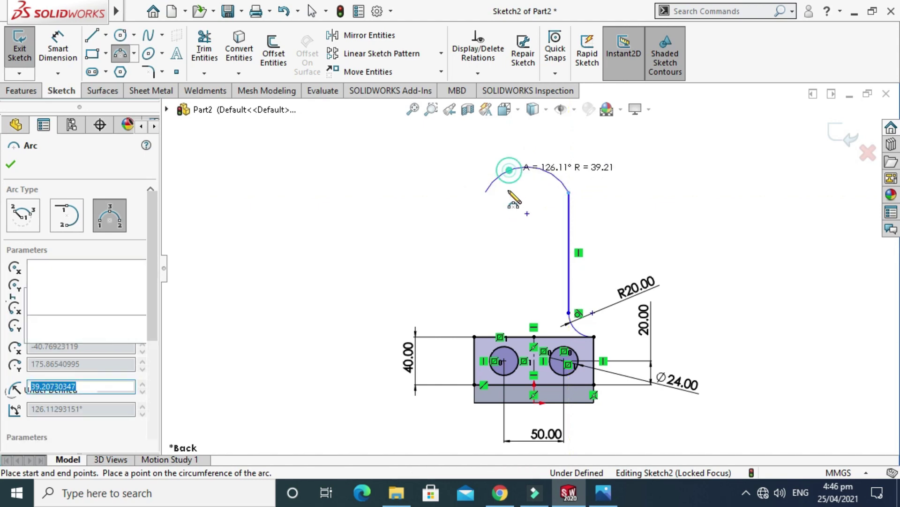
pyautogui.press('Escape')
# Make the top arc tangent to the vertical line
pyautogui.scroll(-5, 542, 202)
pyautogui.click(582, 187)
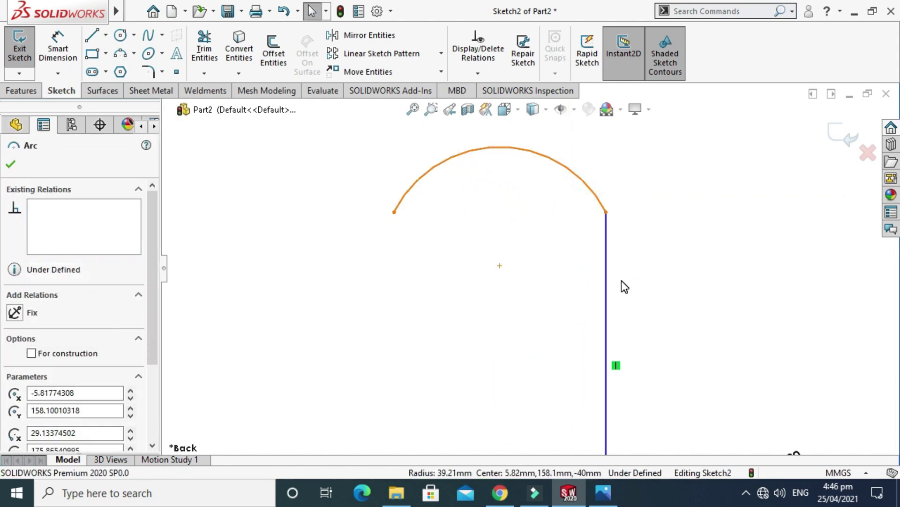
pyautogui.click(606, 265)
pyautogui.keyDown('ctrl'); pyautogui.click(601, 201); pyautogui.keyUp('ctrl')
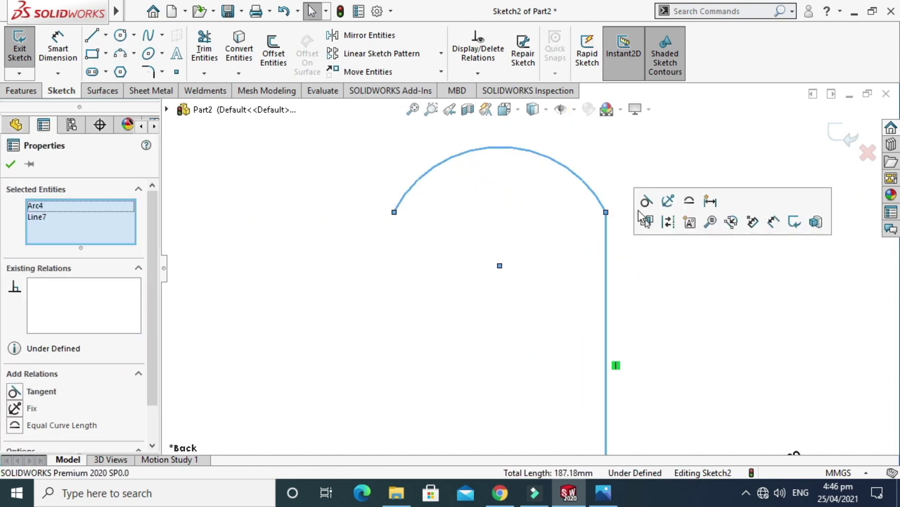
pyautogui.click(645, 202)
pyautogui.scroll(4, 525, 269)
pyautogui.press('Escape')
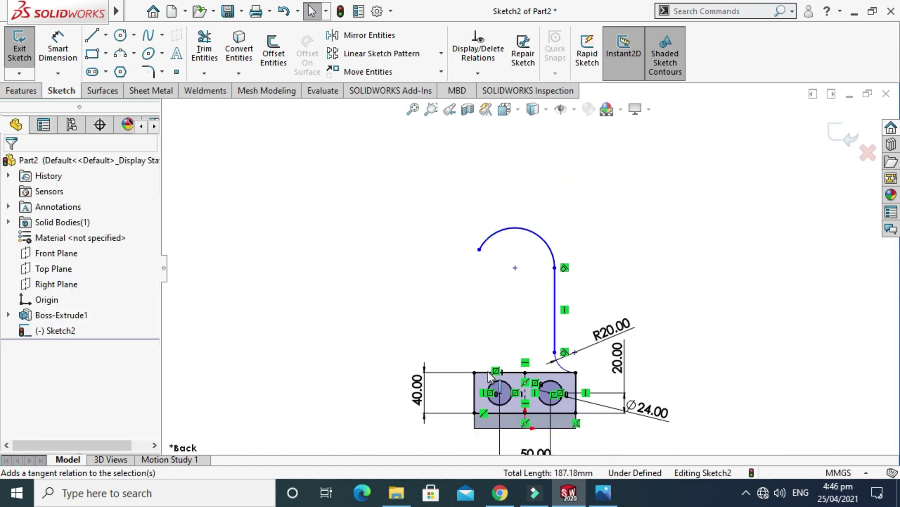
# Try a Midpoint relation between the top arc's centre and the rectangle's vertical centerline, and undo it
pyautogui.click(515, 269)
pyautogui.scroll(-4, 533, 397)
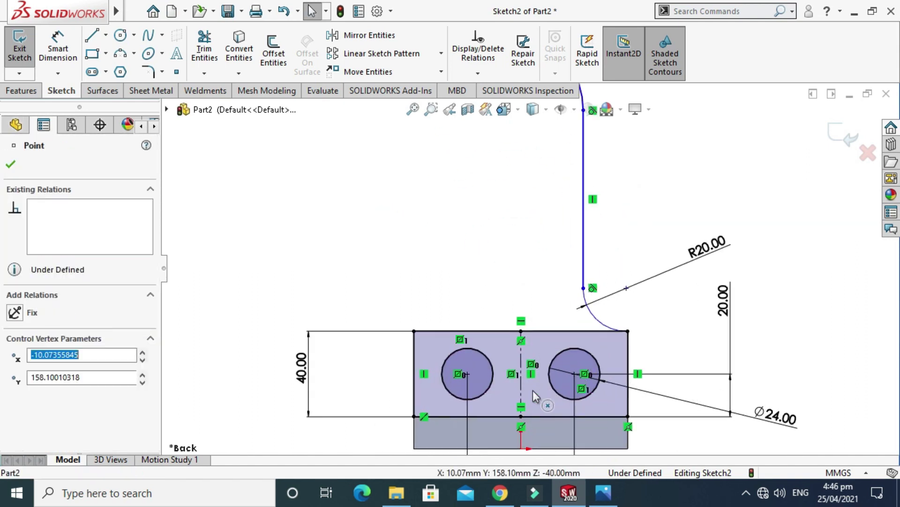
pyautogui.click(521, 357)
pyautogui.keyDown('ctrl'); pyautogui.click(521, 374); pyautogui.keyUp('ctrl')
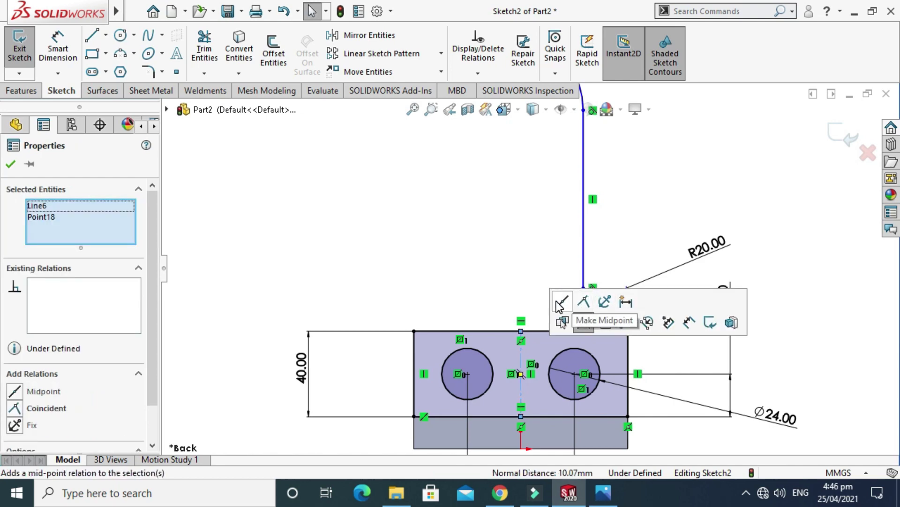
pyautogui.click(562, 302)
pyautogui.hotkey('ctrl', 'z')
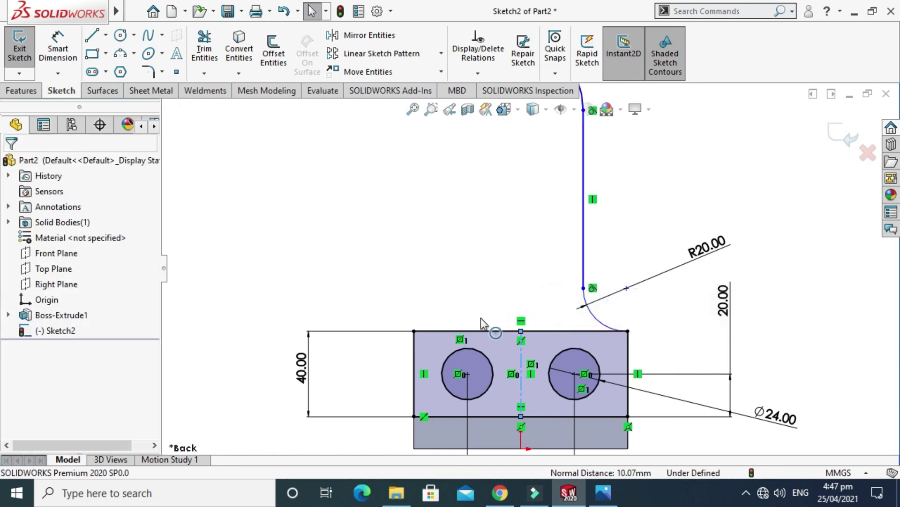
# Add a Vertical relation between the top arc's centre and the midpoint of the rectangle's upper edge
pyautogui.scroll(3, 486, 268)
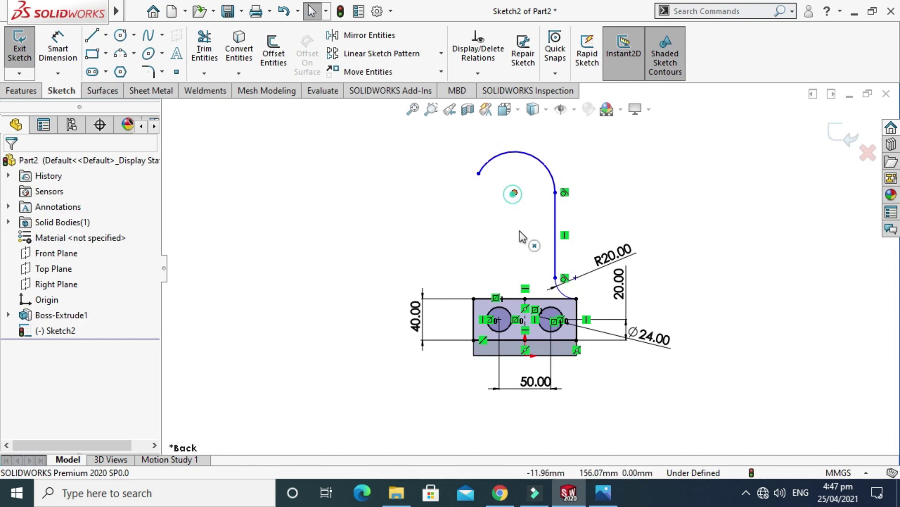
pyautogui.click(514, 192)
pyautogui.keyDown('ctrl'); pyautogui.click(525, 298); pyautogui.keyUp('ctrl')
pyautogui.click(586, 235)
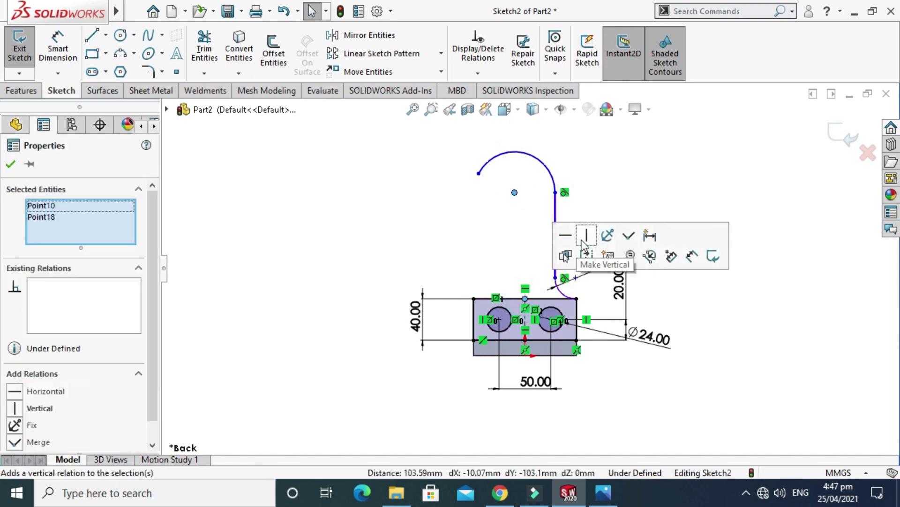
pyautogui.click(431, 246)
pyautogui.scroll(-2, 430, 245)
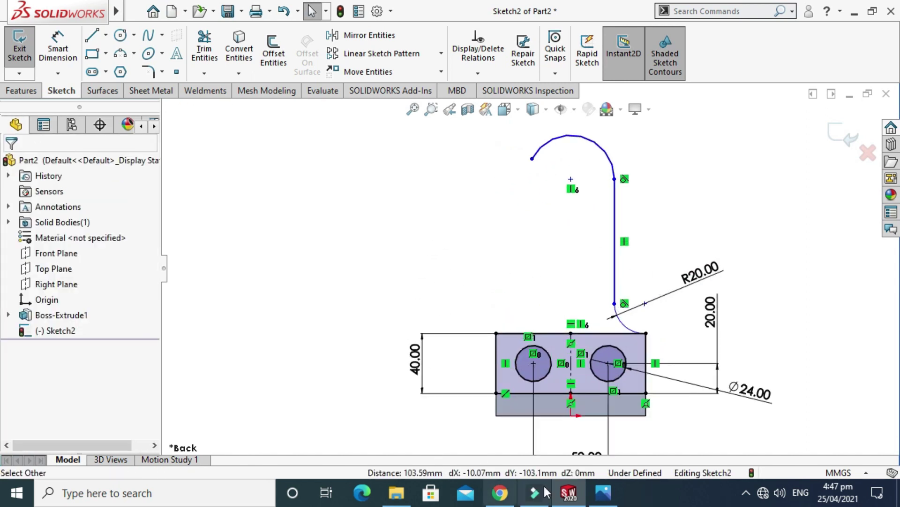
# Check the top arc's radius in the reference image and add a Horizontal relation between the arc's two endpoints
pyautogui.click(600, 498)
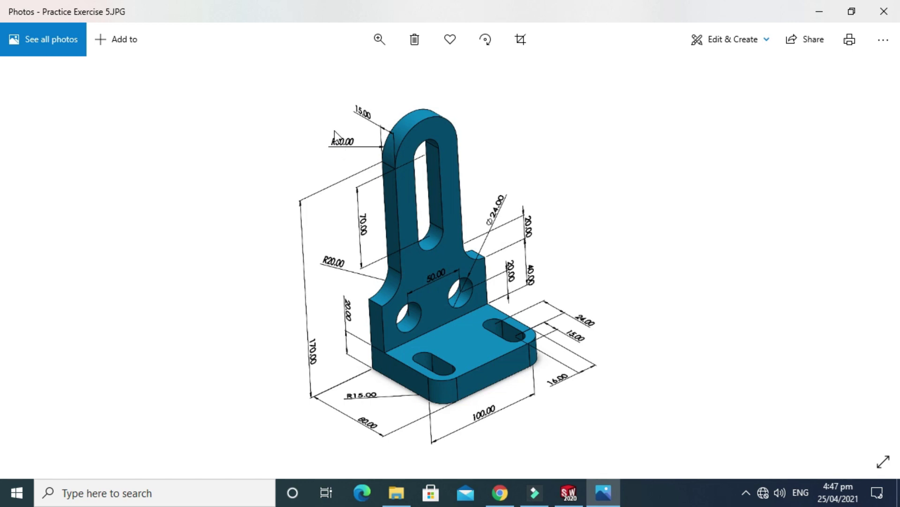
pyautogui.click(569, 493)
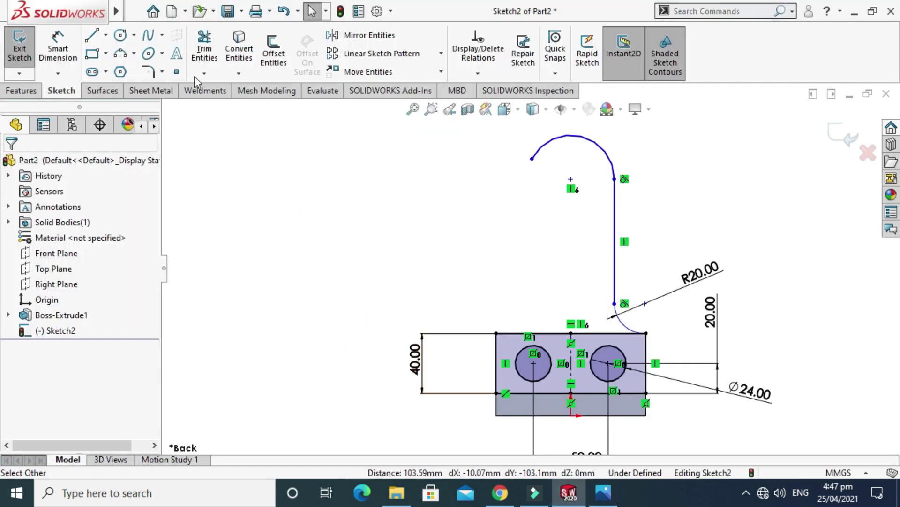
pyautogui.click(58, 47)
pyautogui.press('Escape')
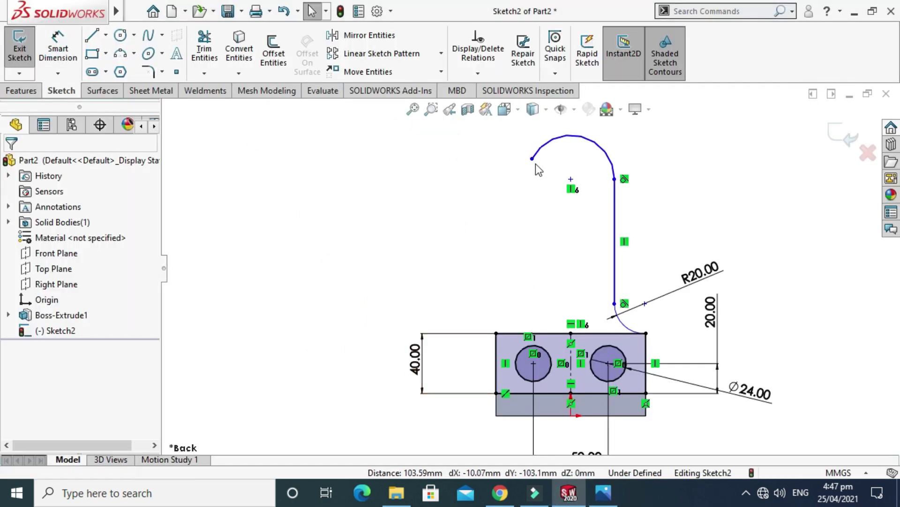
pyautogui.click(533, 159)
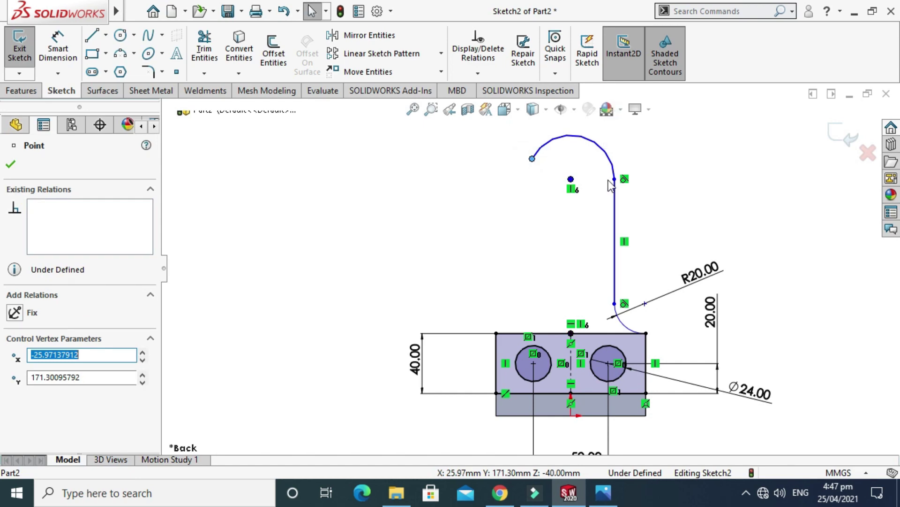
pyautogui.keyDown('ctrl'); pyautogui.click(615, 179); pyautogui.keyUp('ctrl')
pyautogui.click(652, 113)
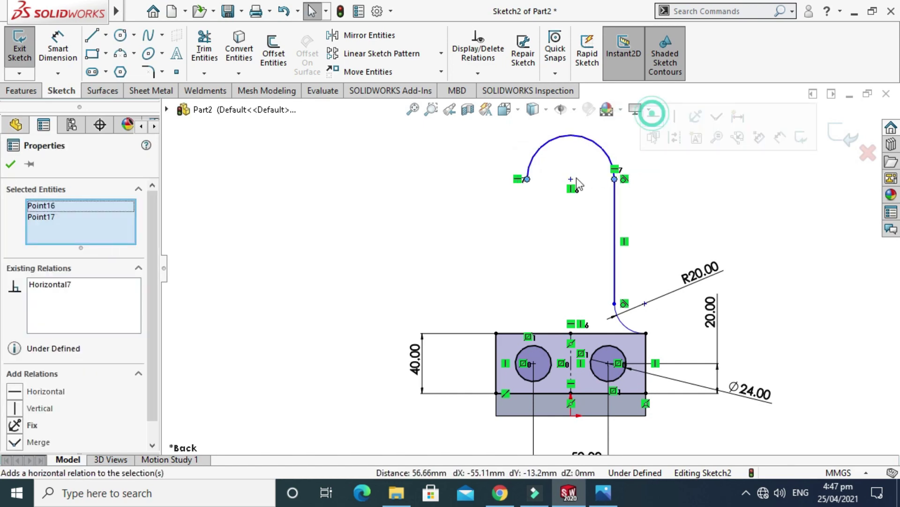
pyautogui.click(358, 209)
# Dimension the top arc's radius as 30 mm
pyautogui.click(58, 47)
pyautogui.scroll(2, 555, 206)
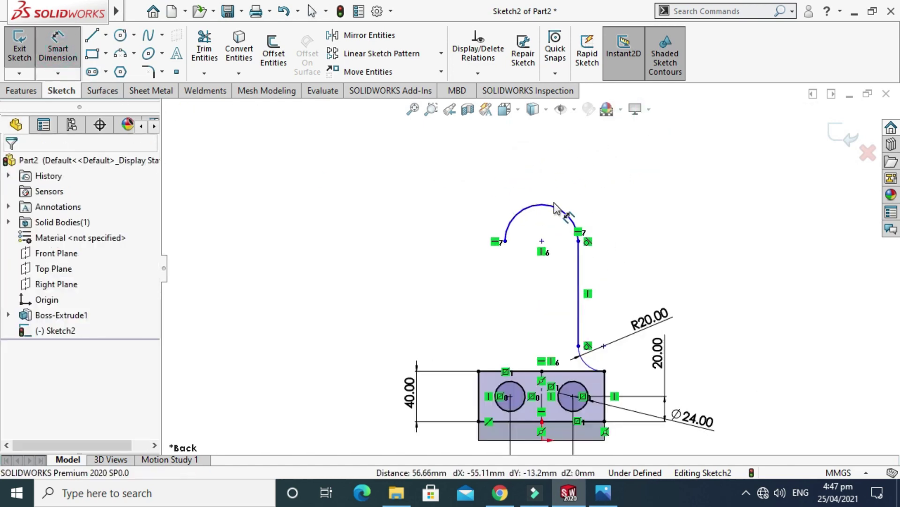
pyautogui.click(555, 209)
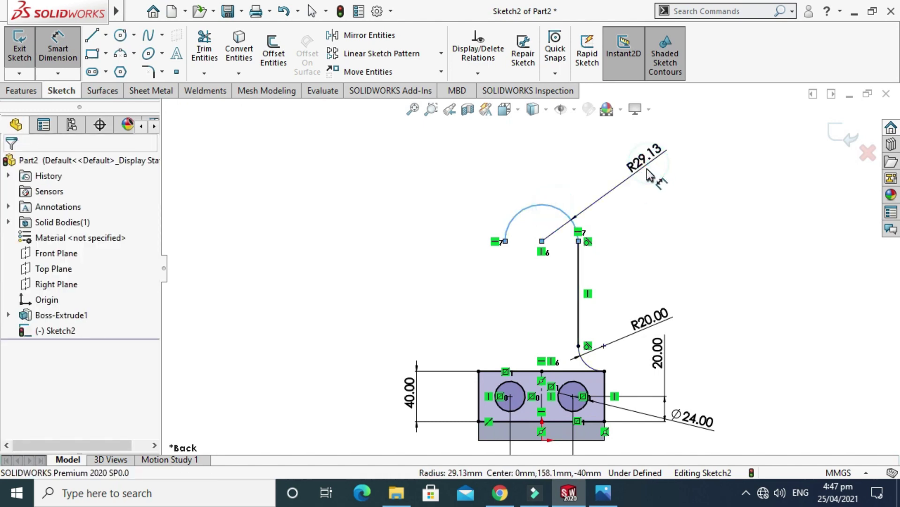
pyautogui.click(648, 168)
pyautogui.write('30')
pyautogui.press('Return')
pyautogui.press('Escape')
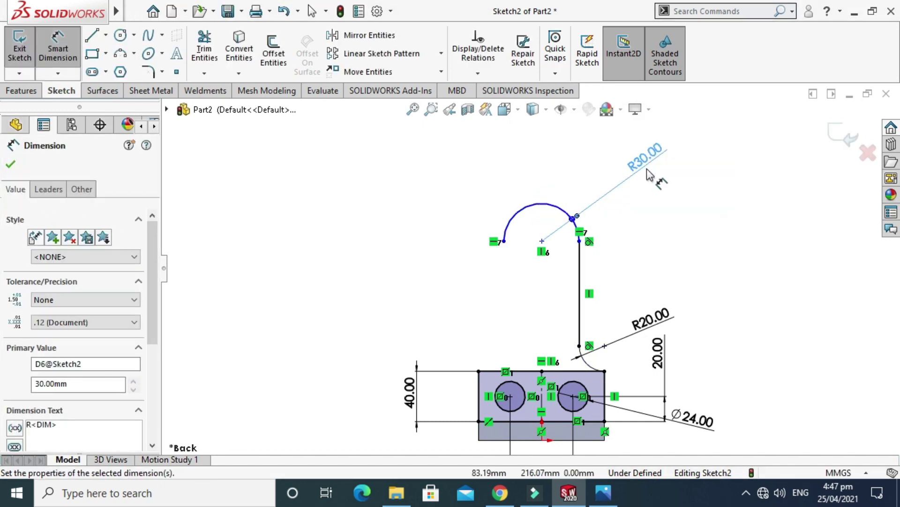
pyautogui.scroll(-2, 543, 343)
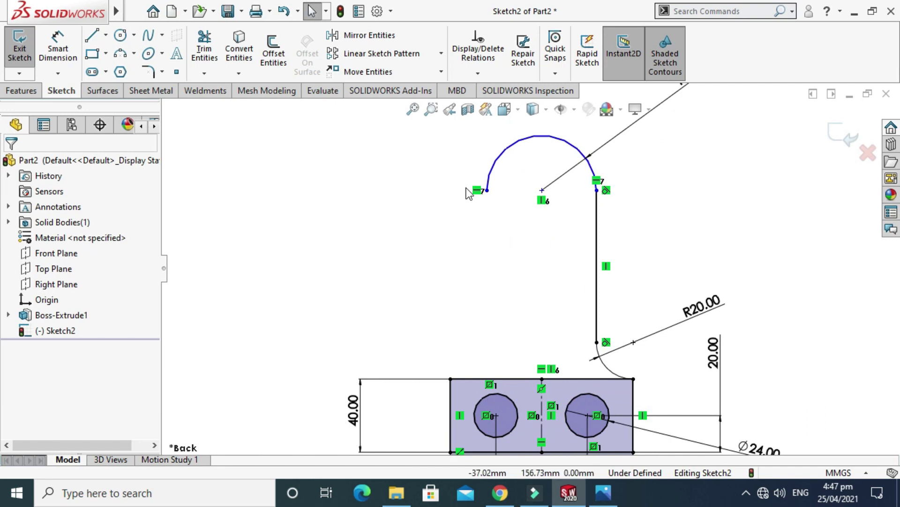
pyautogui.scroll(2, 486, 344)
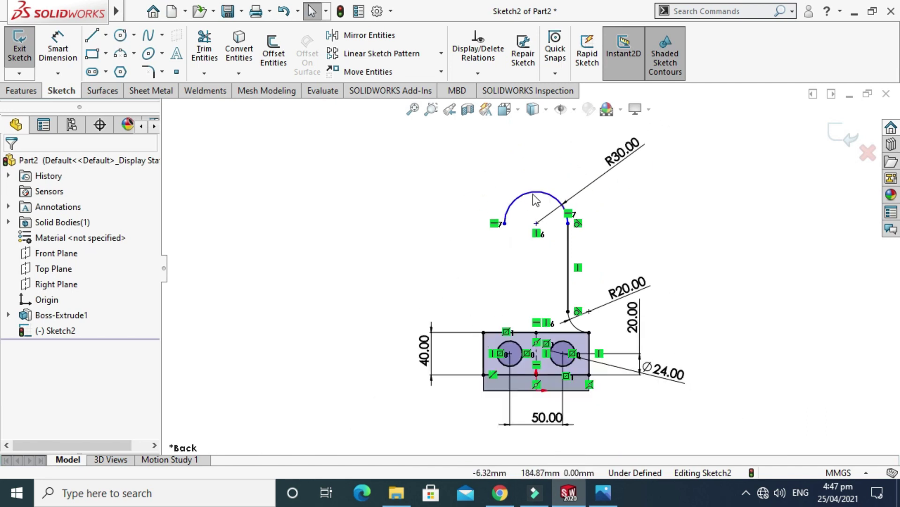
pyautogui.click(53, 45)
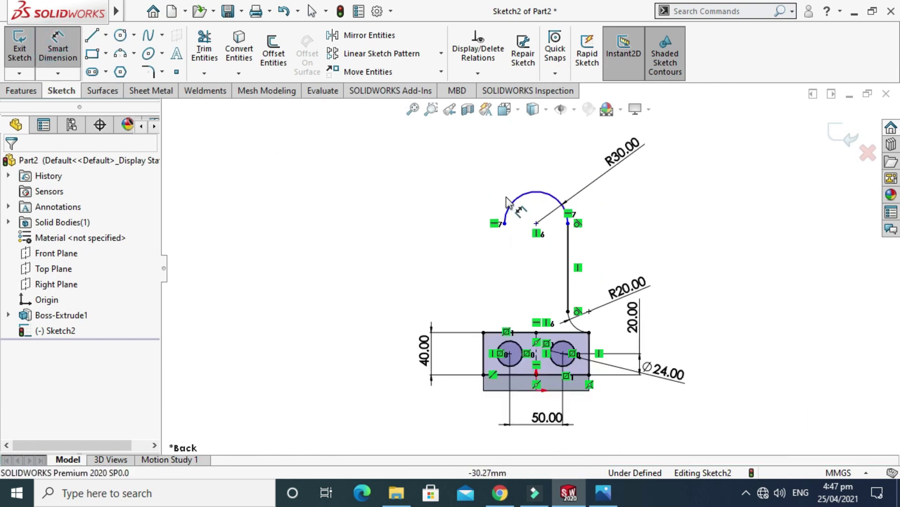
pyautogui.click(527, 210)
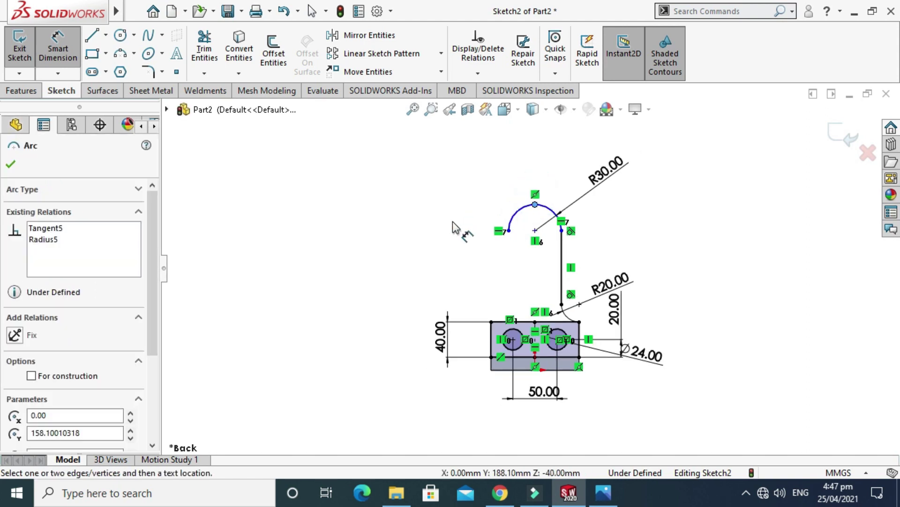
pyautogui.scroll(-2, 511, 342)
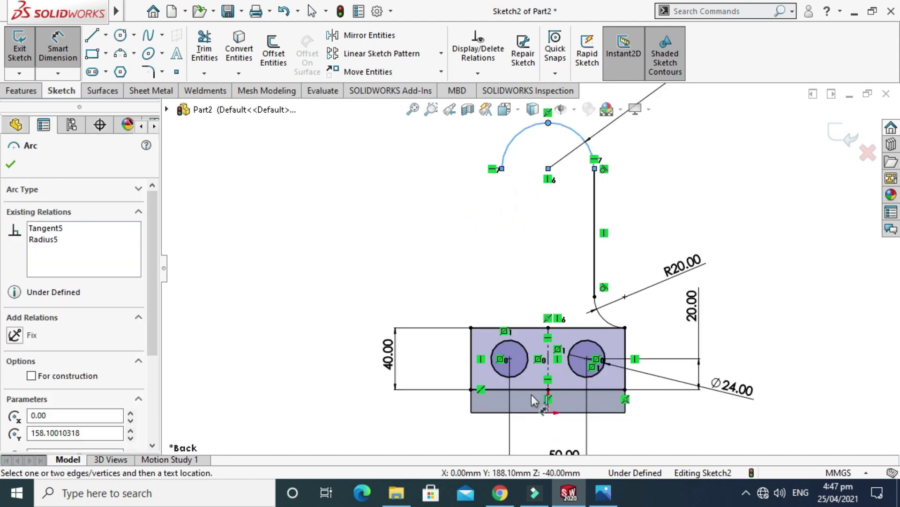
pyautogui.click(535, 412)
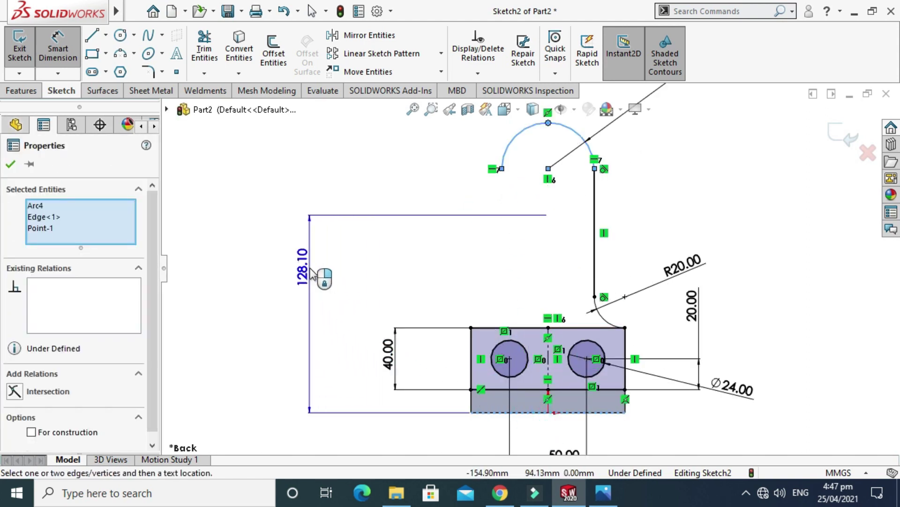
pyautogui.press('Escape')
# Try a 100 mm height dimension from the base's lower edge to the crown of the top arc, and undo that value
pyautogui.click(73, 36)
pyautogui.click(59, 47)
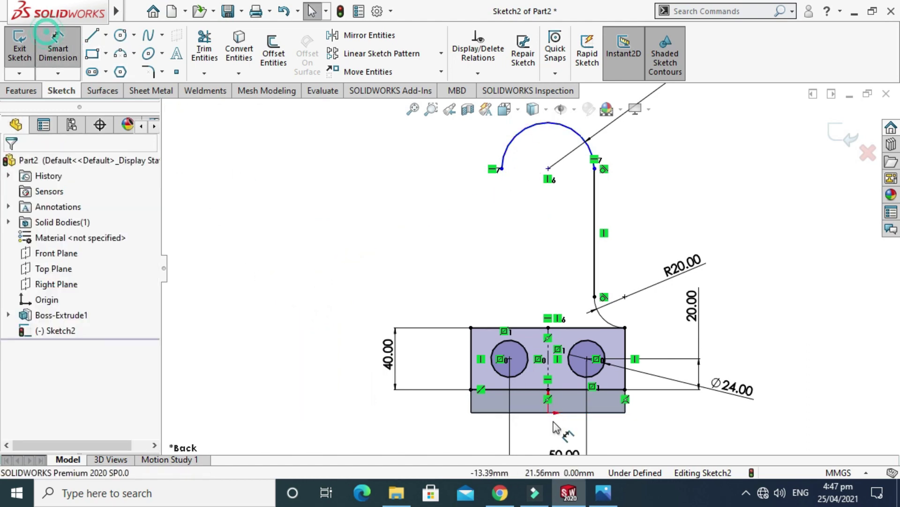
pyautogui.click(556, 412)
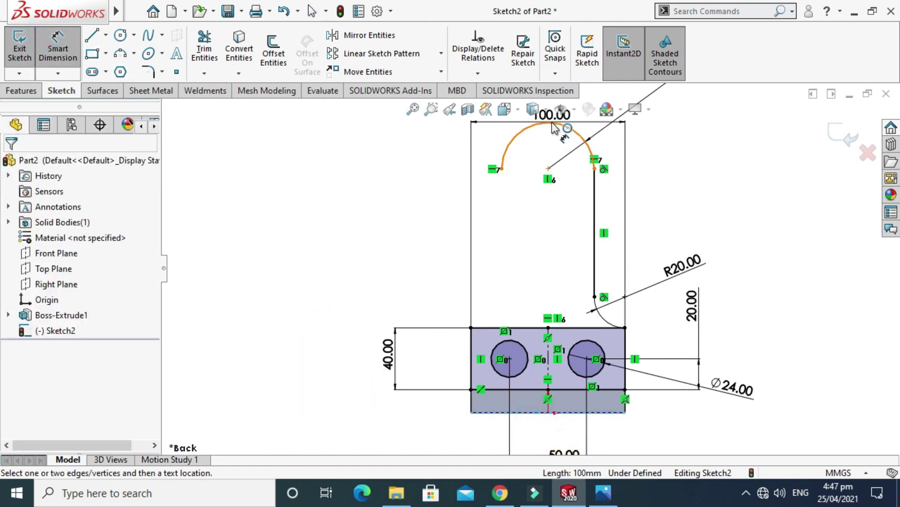
pyautogui.click(561, 127)
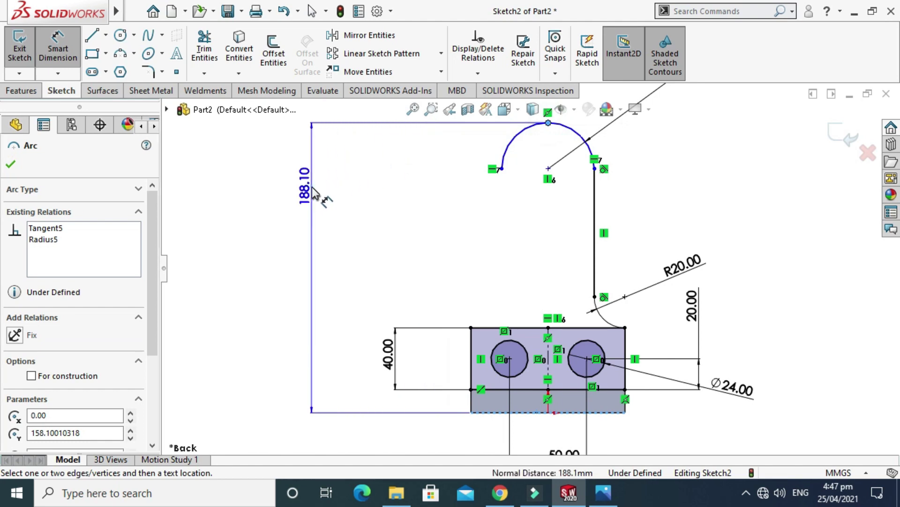
pyautogui.click(311, 187)
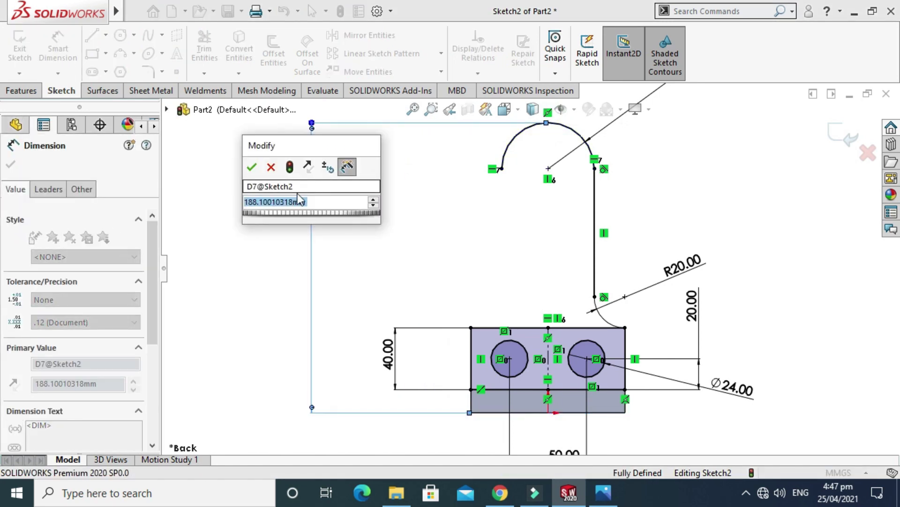
pyautogui.write('100')
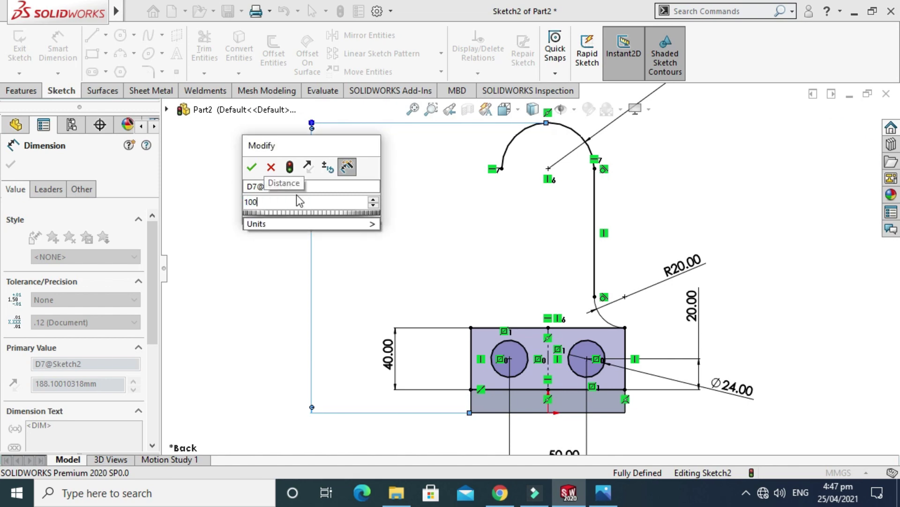
pyautogui.press('Return')
pyautogui.press('Escape')
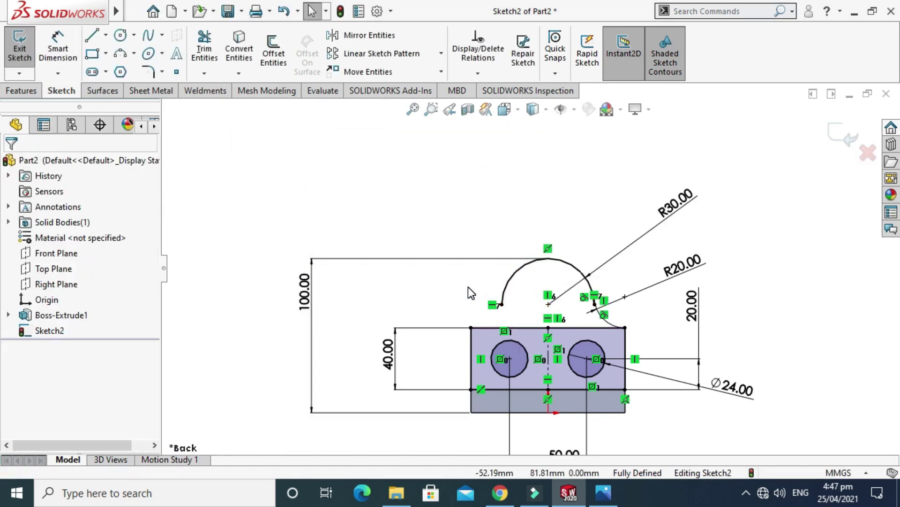
pyautogui.hotkey('ctrl', 'z')
pyautogui.press('f')
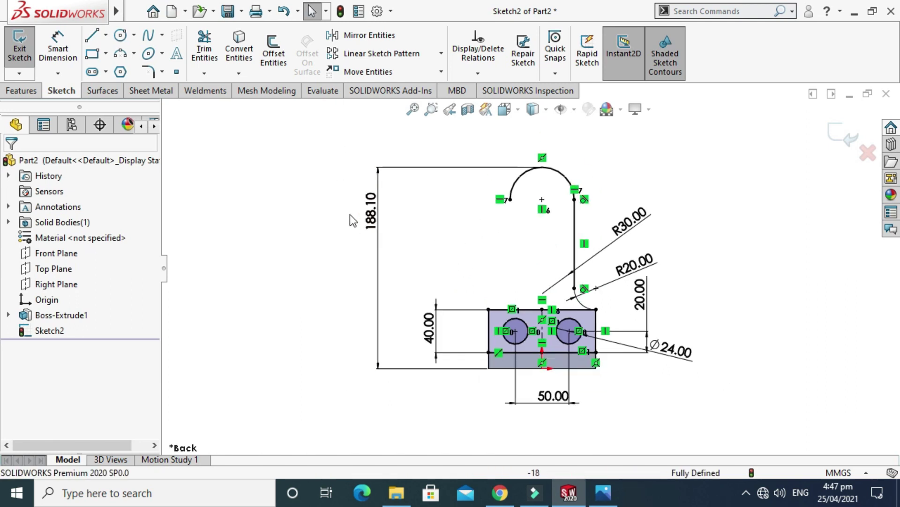
# Trim away the rectangle's upper edge between the two side lines
pyautogui.scroll(-3, 555, 312)
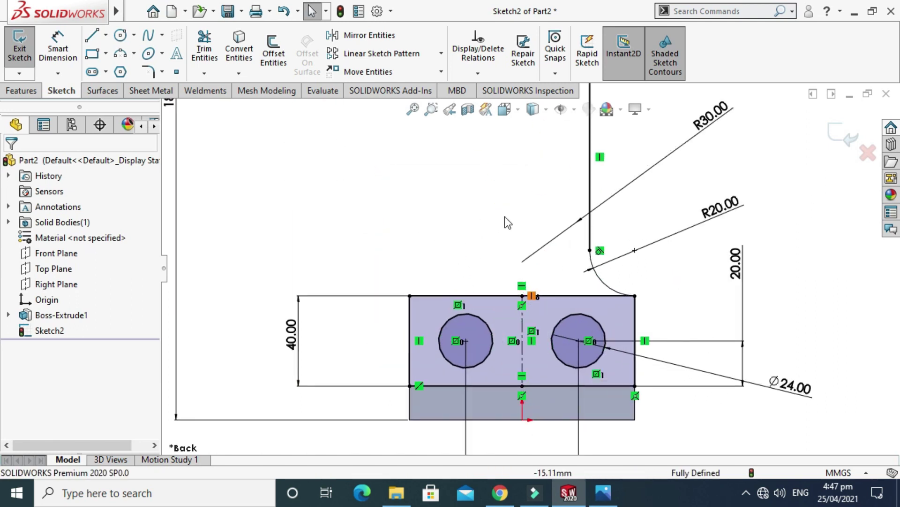
pyautogui.scroll(2, 525, 263)
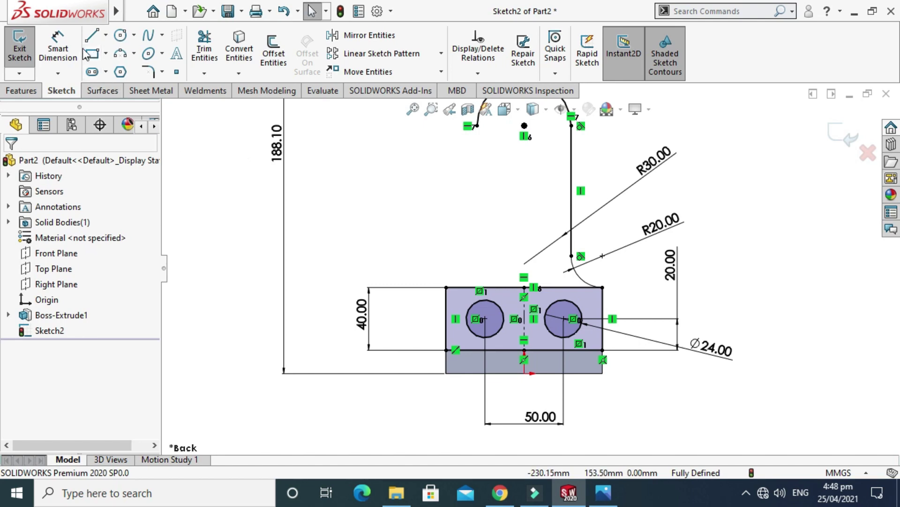
pyautogui.click(203, 45)
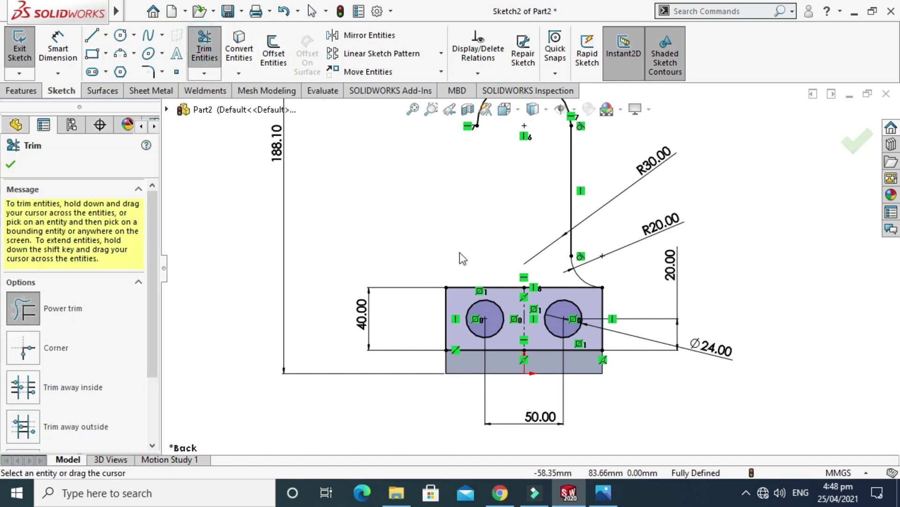
pyautogui.scroll(-2, 462, 255)
pyautogui.moveTo(570, 338)
pyautogui.mouseDown()
pyautogui.moveTo(556, 306)
pyautogui.moveTo(511, 282)
pyautogui.mouseUp()
pyautogui.moveTo(632, 346); pyautogui.dragTo(606, 293)
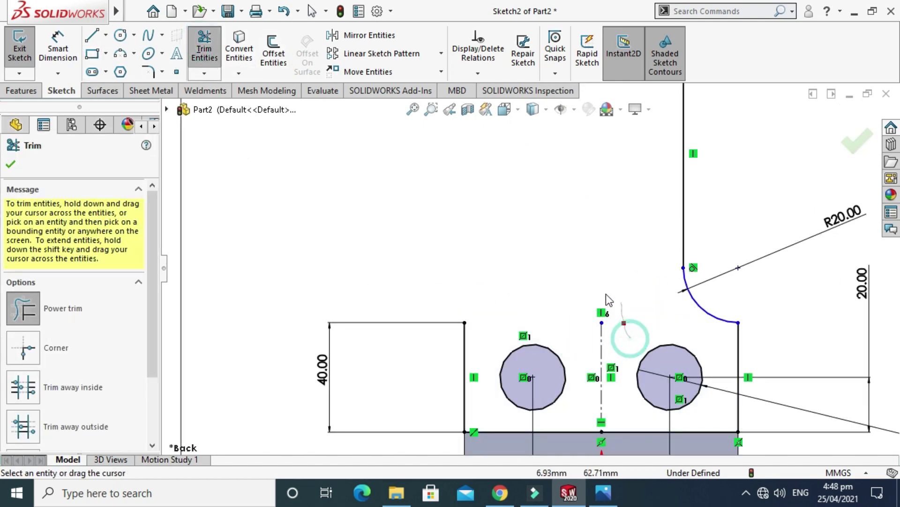
pyautogui.press('Escape')
pyautogui.press('f')
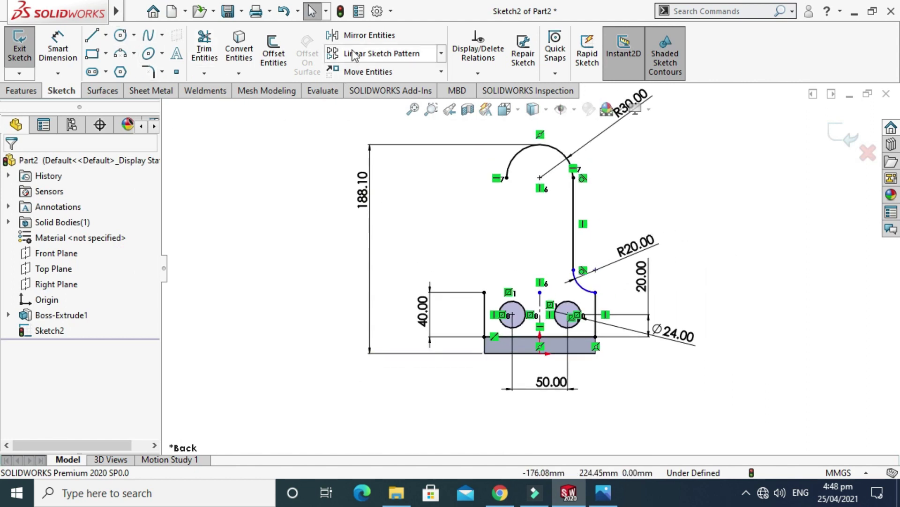
# Mirror the long vertical side line and the R20 shoulder arc about the rectangle's vertical centerline
pyautogui.click(369, 36)
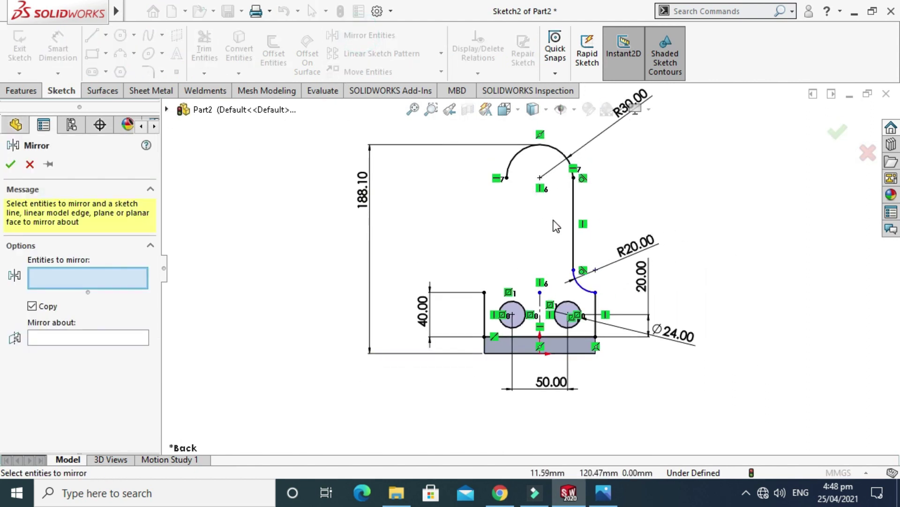
pyautogui.scroll(-1, 558, 209)
pyautogui.click(573, 255)
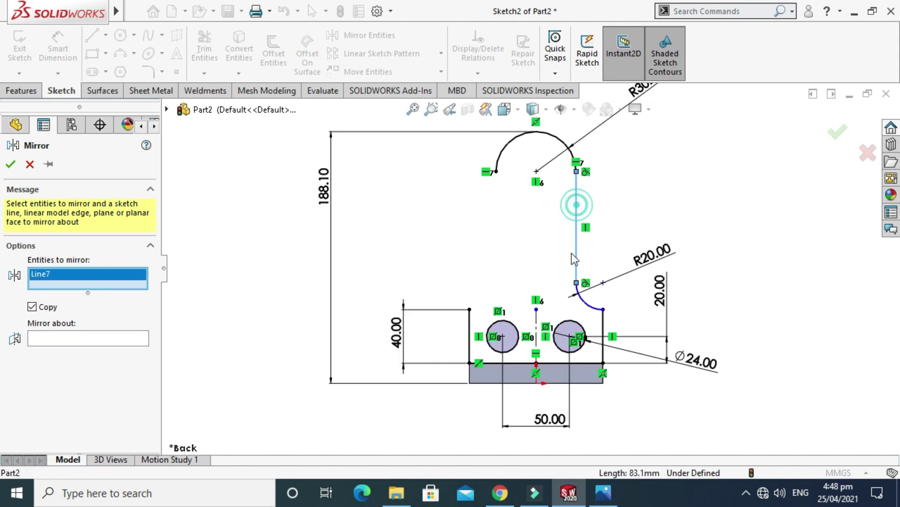
pyautogui.click(586, 306)
pyautogui.click(123, 350)
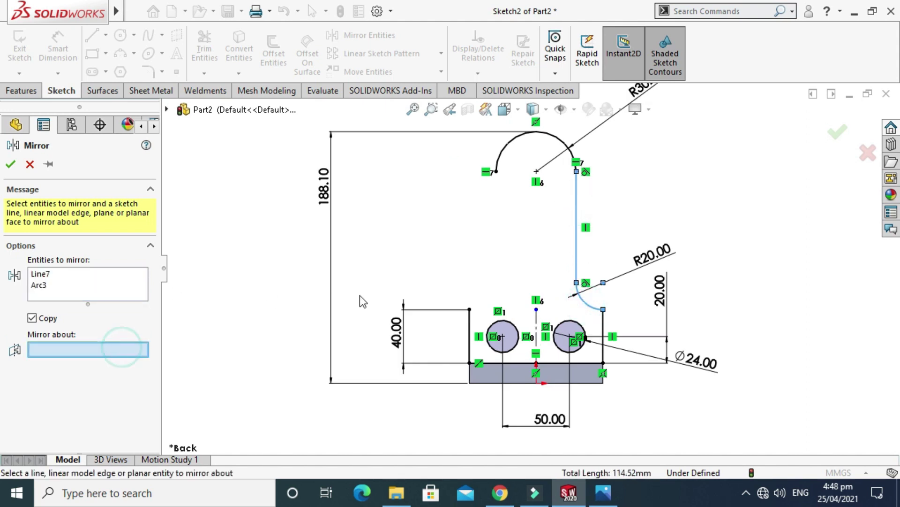
pyautogui.click(537, 328)
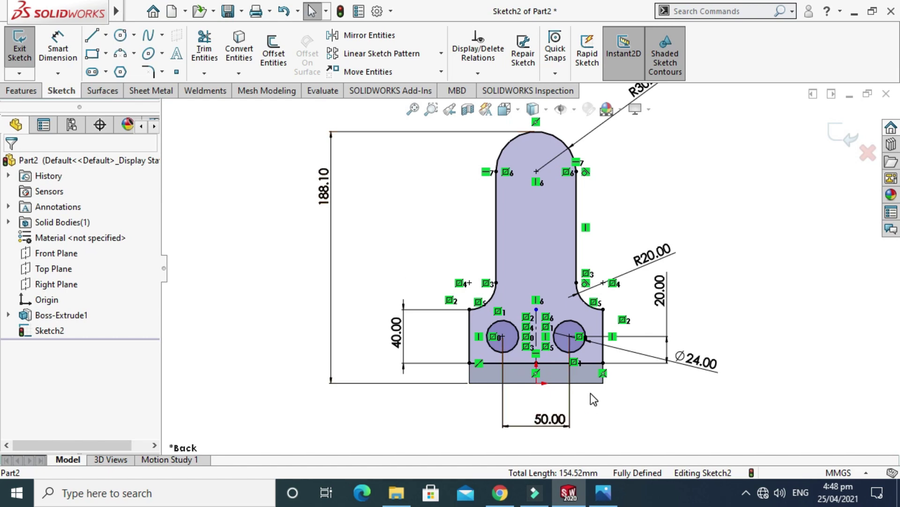
# Check the overall height in the reference image and delete the height dimension to the crown of the top arc
pyautogui.click(603, 492)
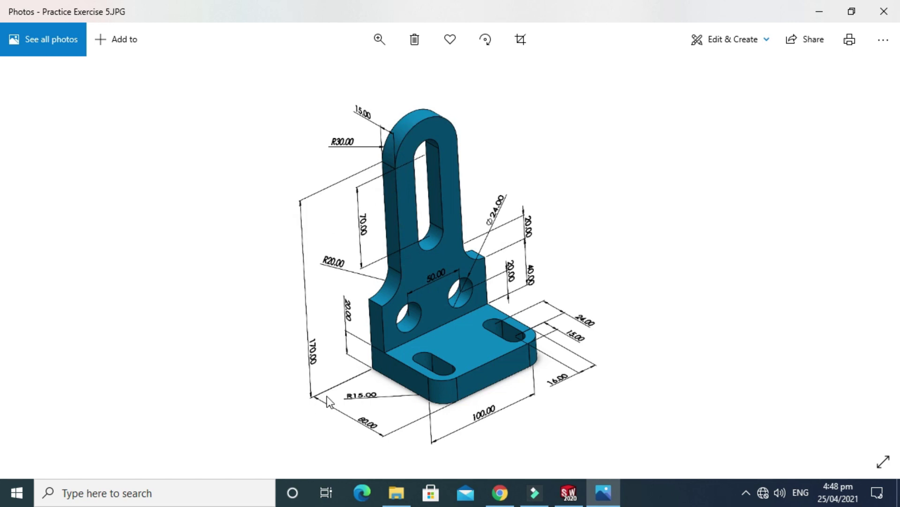
pyautogui.click(589, 503)
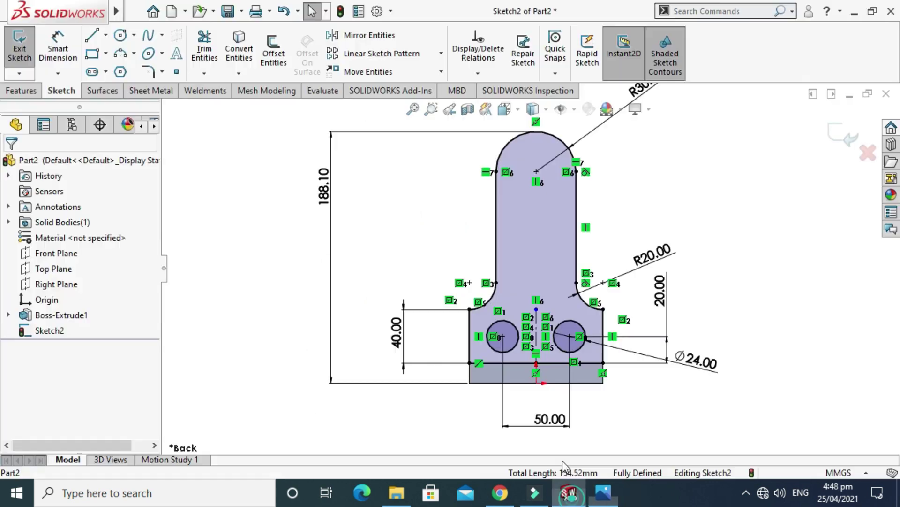
pyautogui.click(330, 195)
pyautogui.press('Delete')
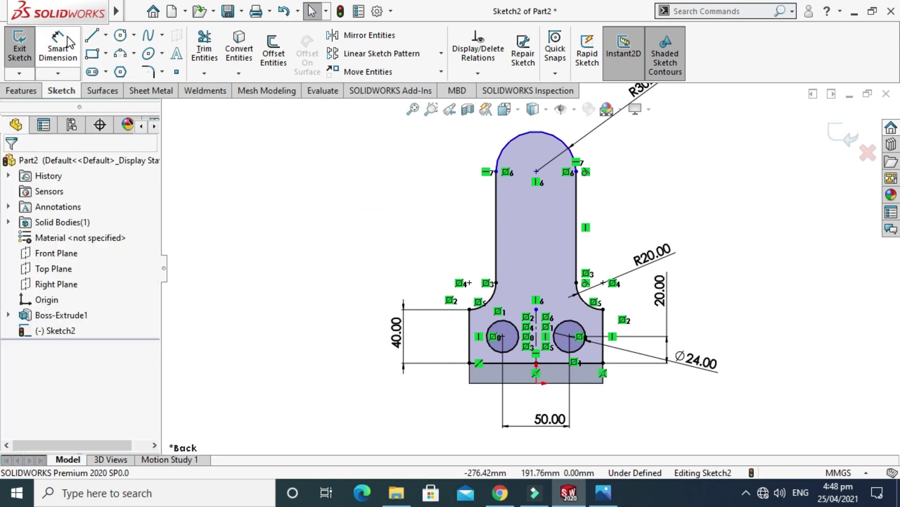
# Dimension the height from the base's lower edge to the top arc's centre as 170 mm
pyautogui.click(69, 43)
pyautogui.click(536, 172)
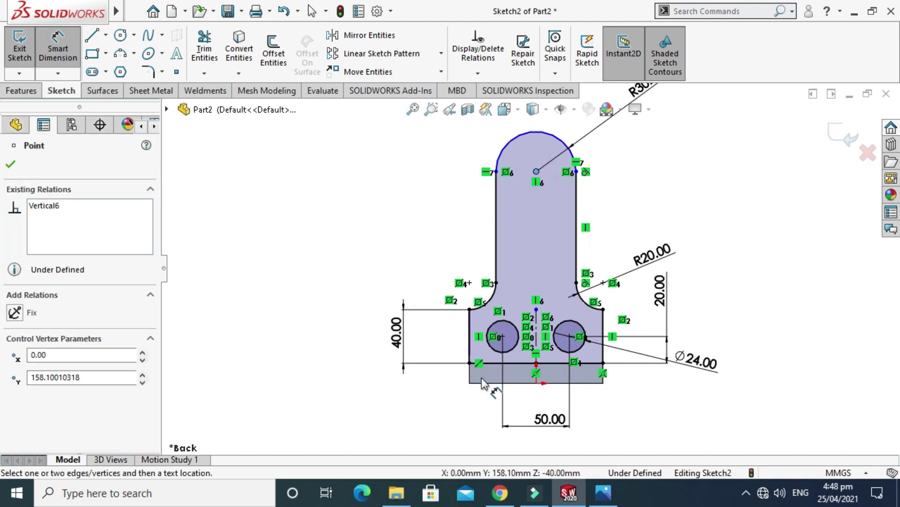
pyautogui.click(487, 382)
pyautogui.click(305, 280)
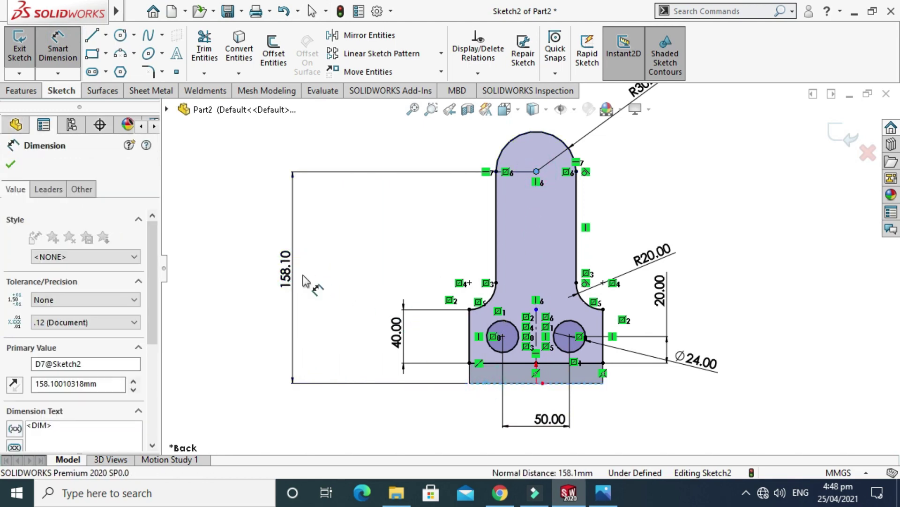
pyautogui.write('170')
pyautogui.press('Return')
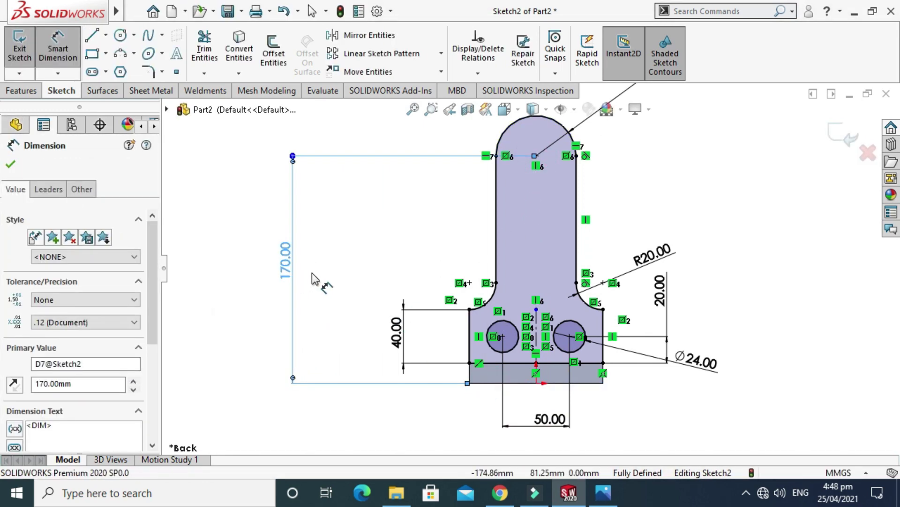
pyautogui.press('Escape')
# Sketch a vertical straight slot about 60 mm between centres on the upright's centerline, below the top arc's centre
pyautogui.press('z')
pyautogui.scroll(-4, 493, 252)
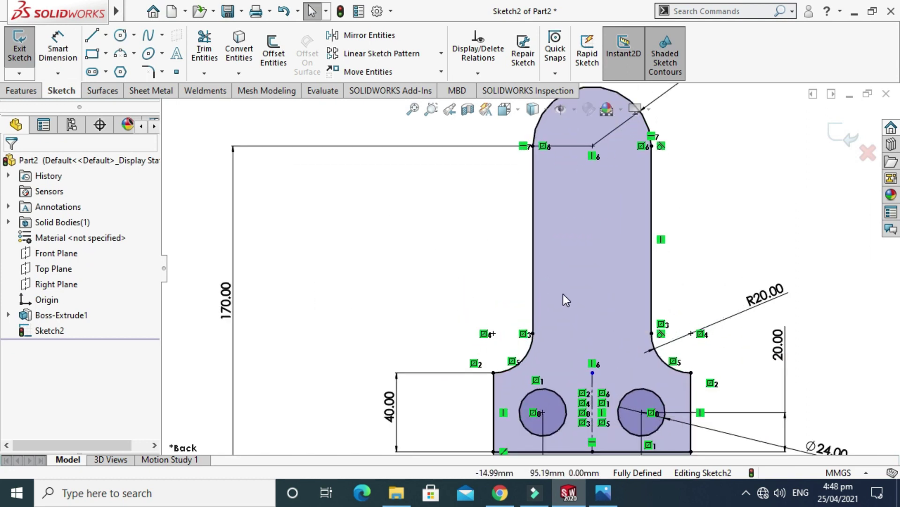
pyautogui.click(106, 72)
pyautogui.click(119, 89)
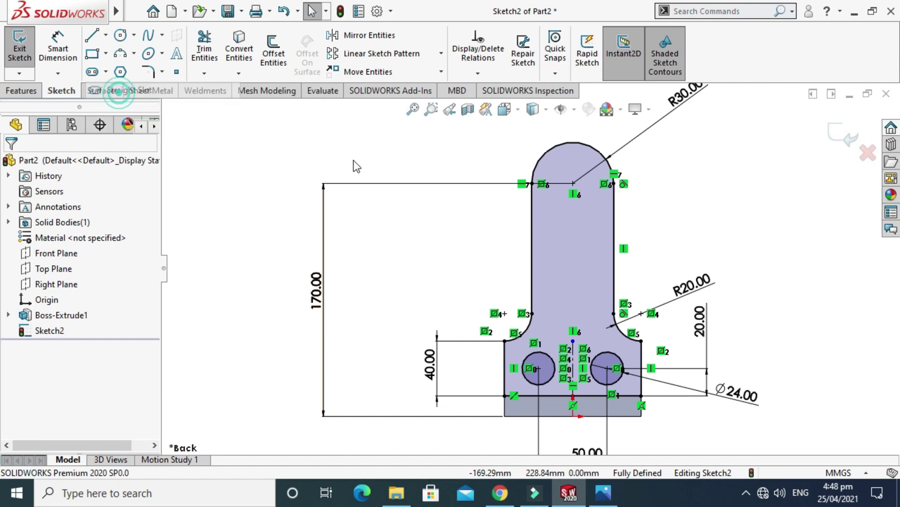
pyautogui.click(573, 213)
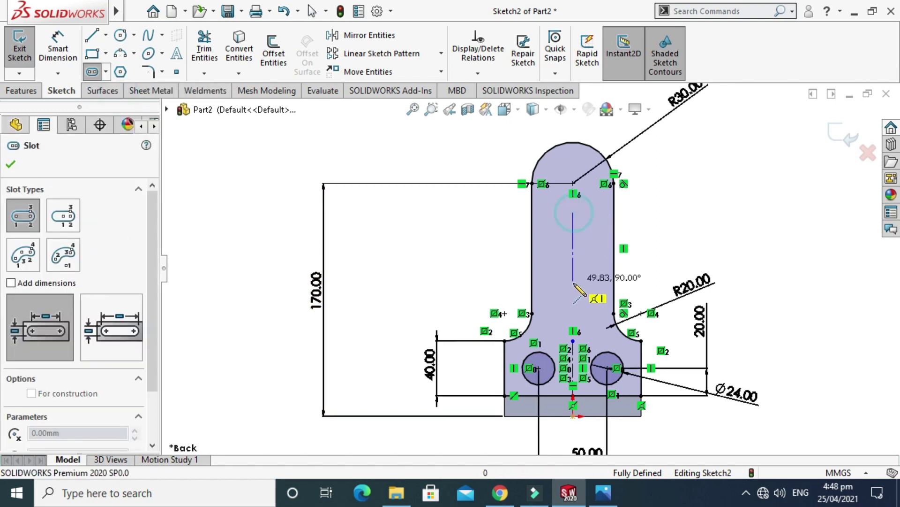
pyautogui.click(573, 295)
pyautogui.click(560, 315)
pyautogui.moveTo(560, 315); pyautogui.dragTo(559, 286, button='right')
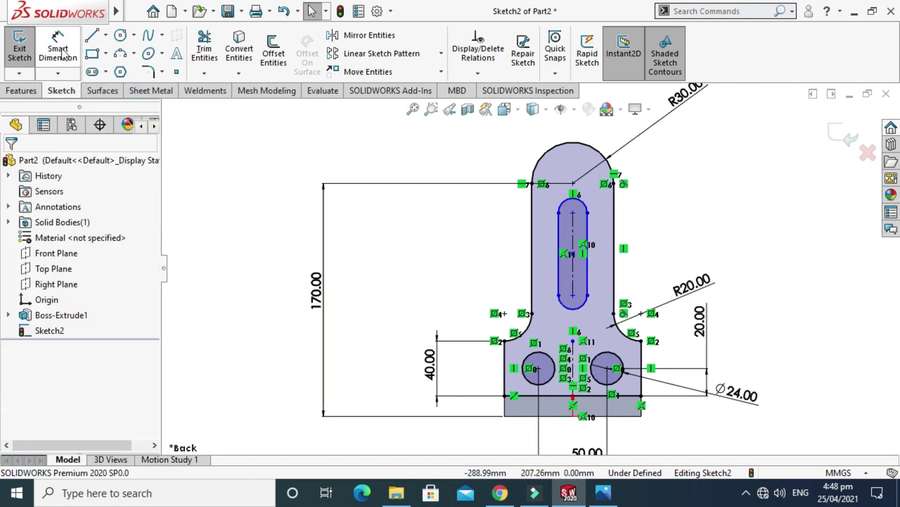
# Dimension the slot's centre-to-centre length as 70 mm
pyautogui.click(572, 237)
pyautogui.click(757, 225)
pyautogui.write('7')
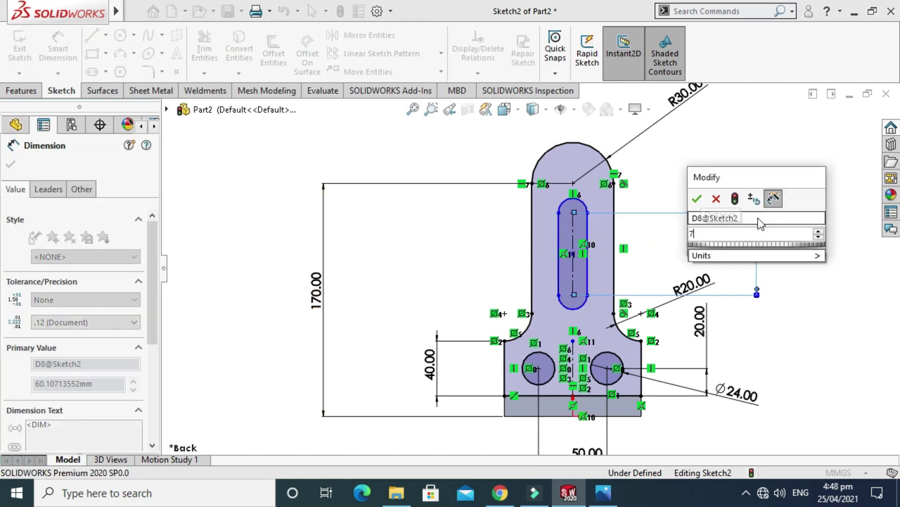
pyautogui.write('0')
pyautogui.press('Return')
pyautogui.press('Escape')
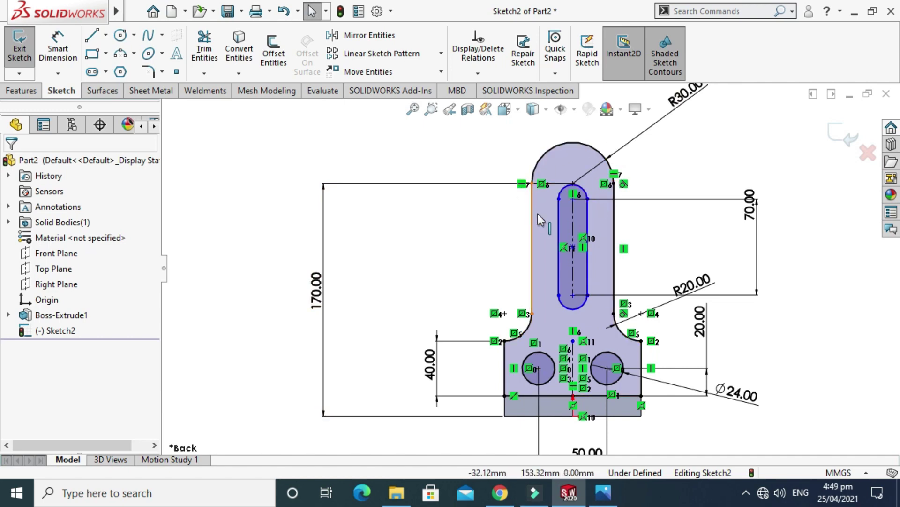
pyautogui.scroll(-2, 590, 298)
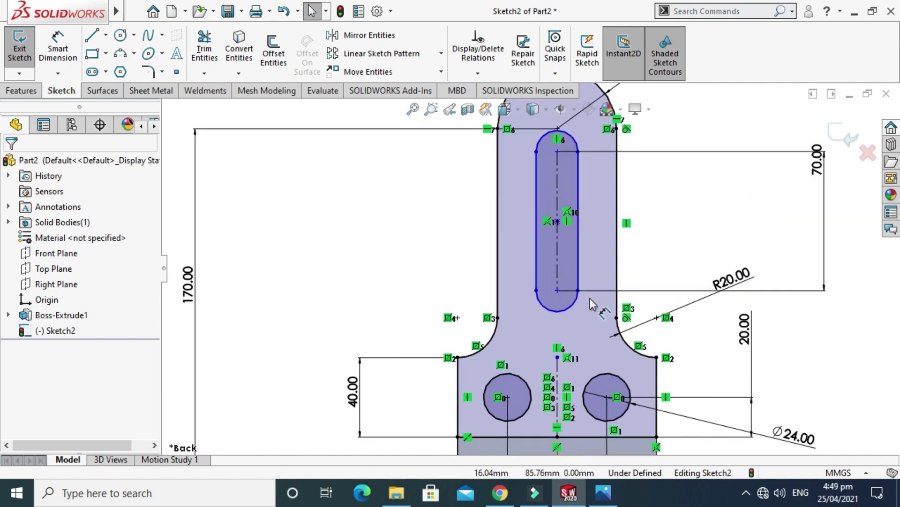
# Apply a vertical relation between the slot's centerline and the centerline of the upright
pyautogui.click(560, 187)
pyautogui.scroll(2, 527, 271)
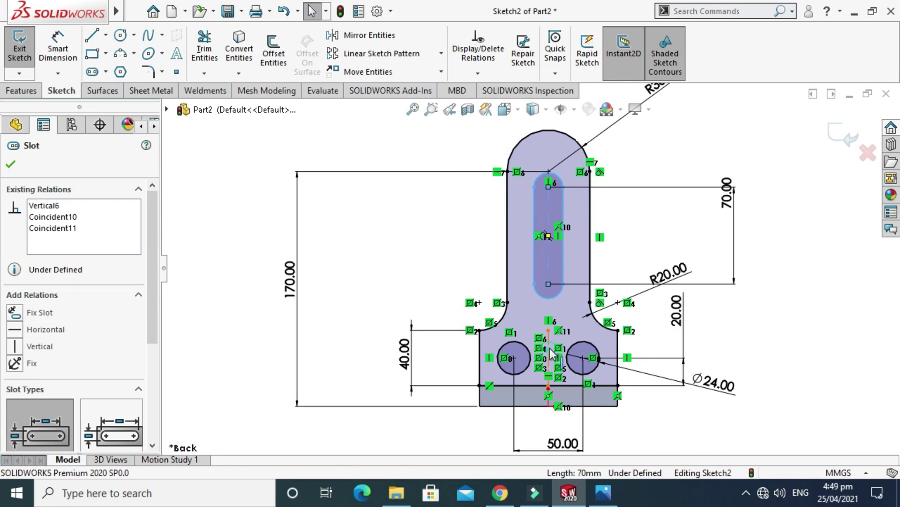
pyautogui.click(549, 356)
pyautogui.keyDown('ctrl'); pyautogui.click(549, 280); pyautogui.keyUp('ctrl')
pyautogui.click(609, 287)
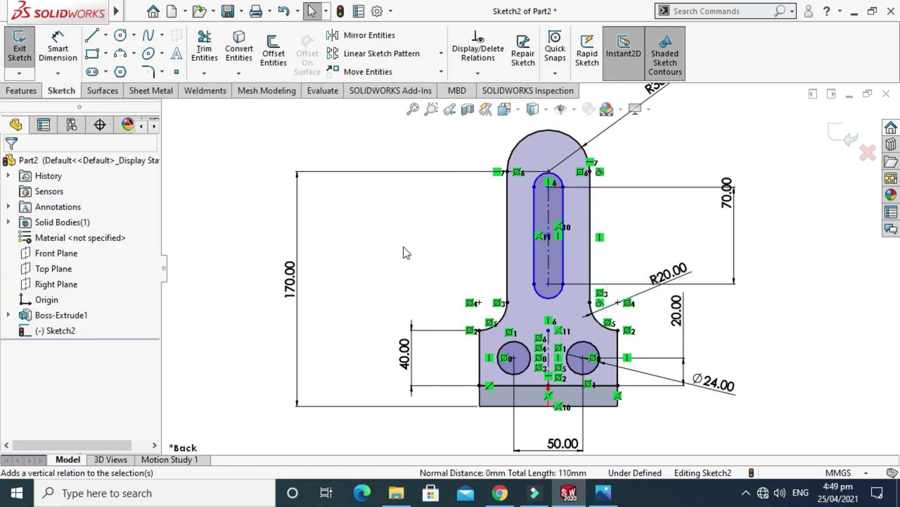
# Check the slot in the reference image and dimension its width as 20 mm
pyautogui.hotkey('alt', 'Tab')
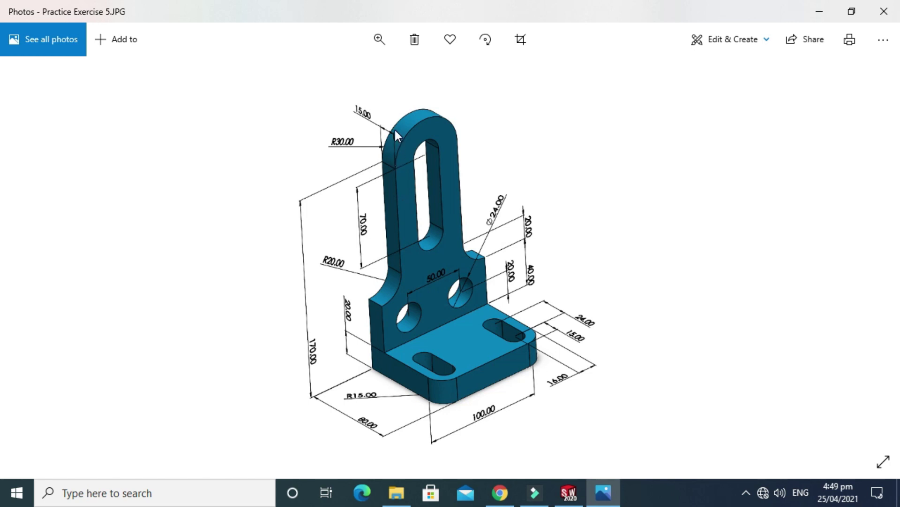
pyautogui.click(569, 493)
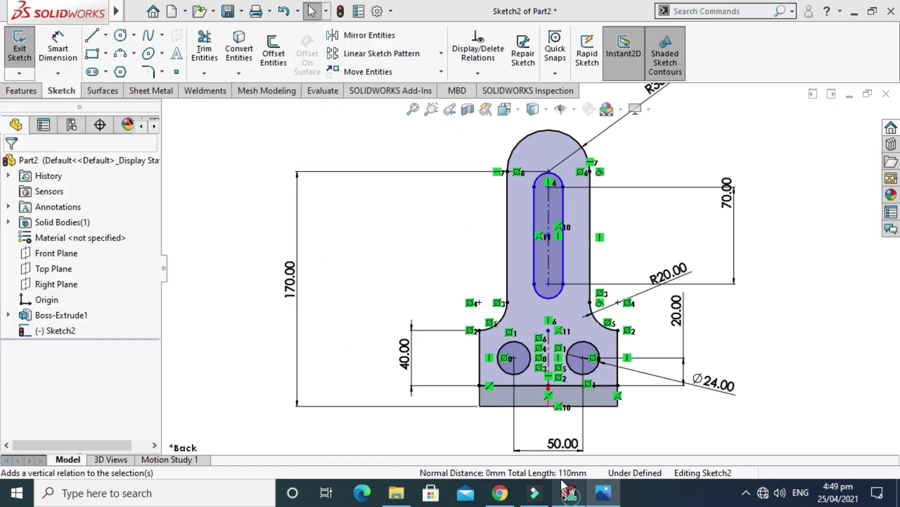
pyautogui.click(58, 45)
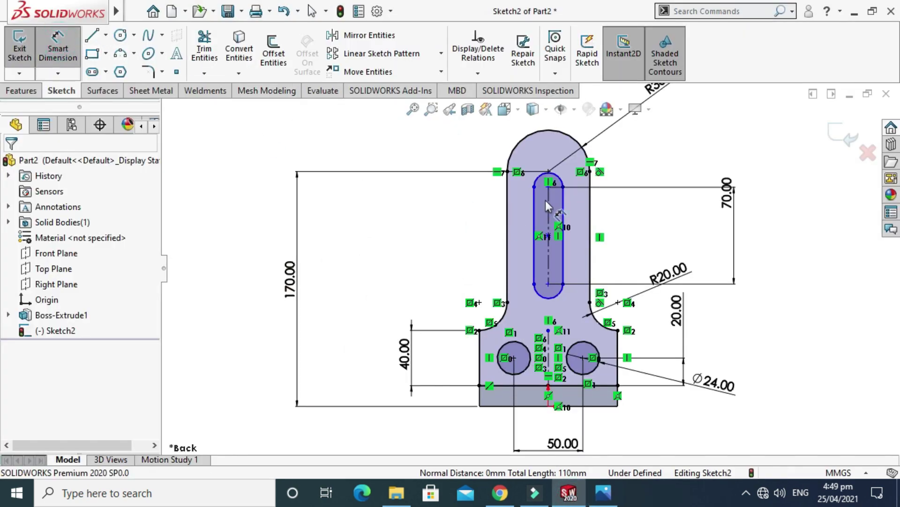
pyautogui.scroll(-3, 526, 145)
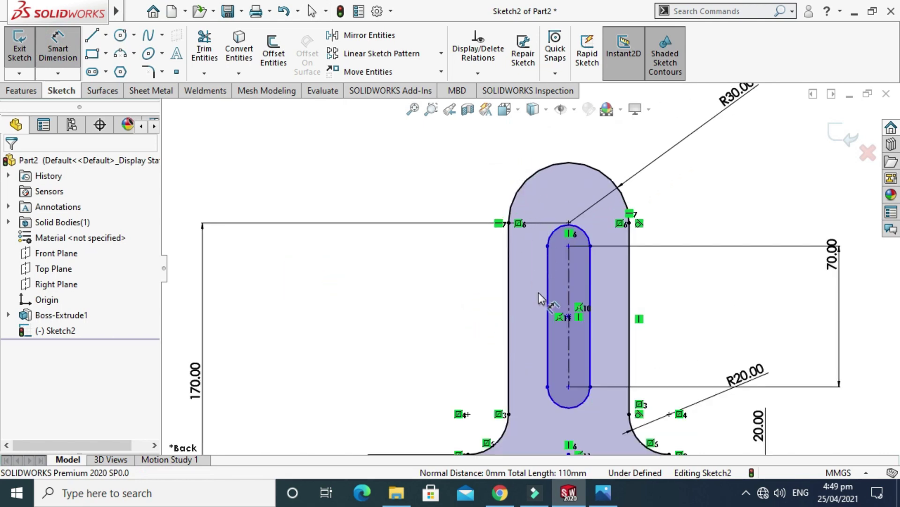
pyautogui.click(547, 297)
pyautogui.click(591, 305)
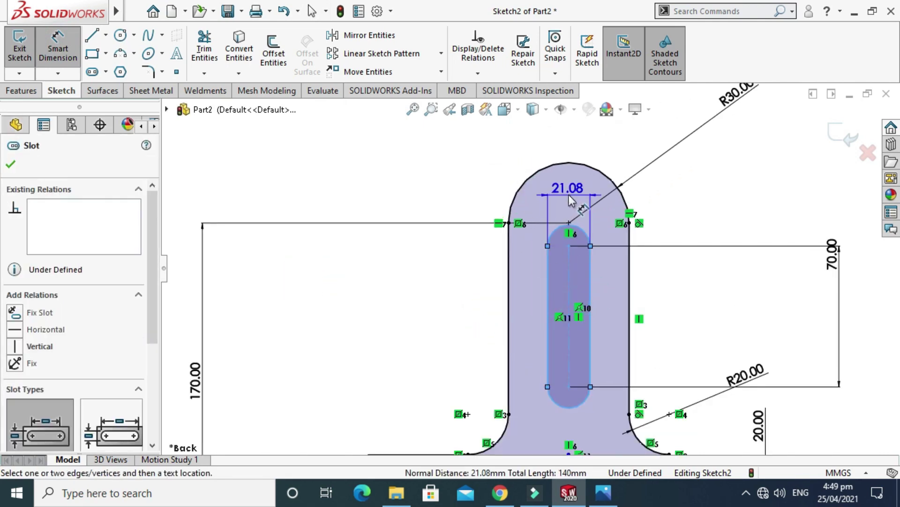
pyautogui.click(468, 138)
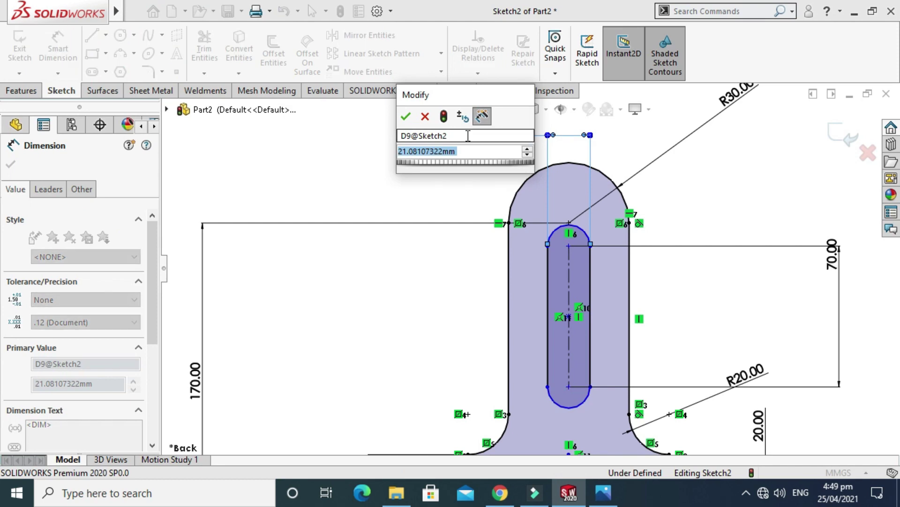
pyautogui.write('20')
pyautogui.press('Return')
pyautogui.press('Escape')
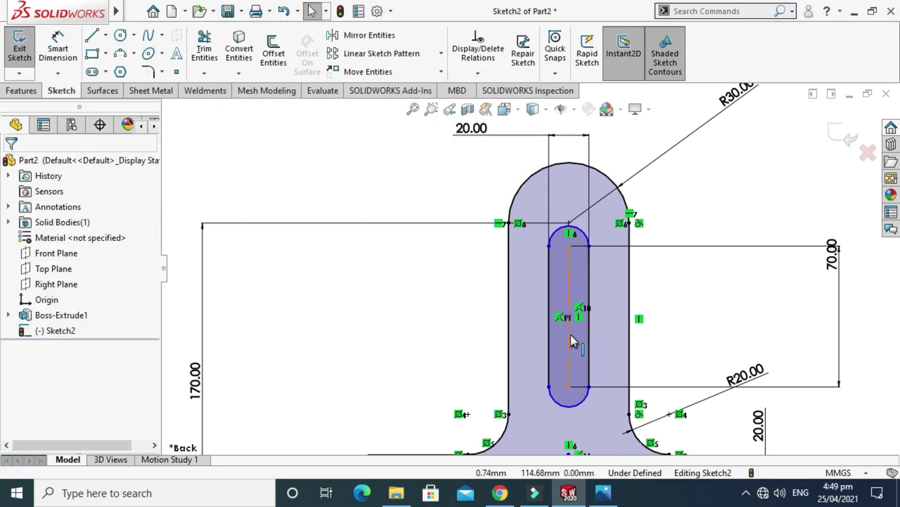
pyautogui.scroll(2, 571, 334)
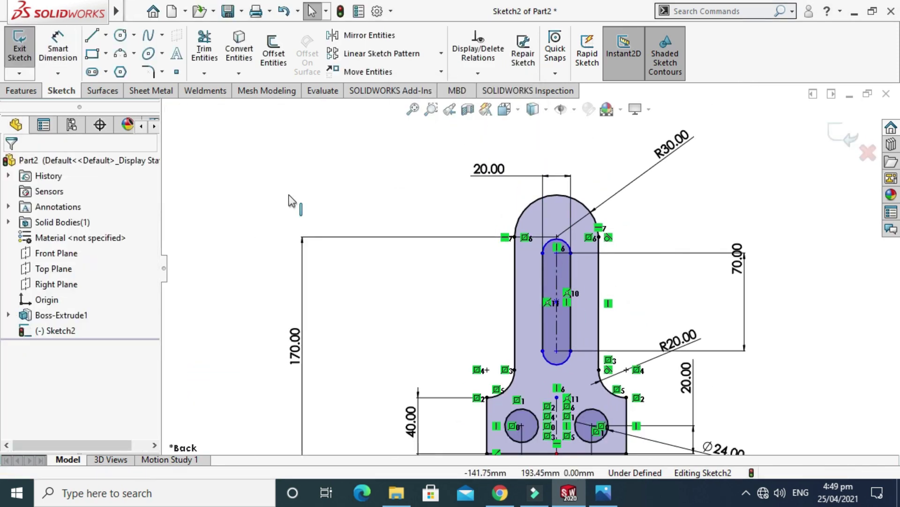
pyautogui.click(59, 45)
pyautogui.scroll(-2, 581, 274)
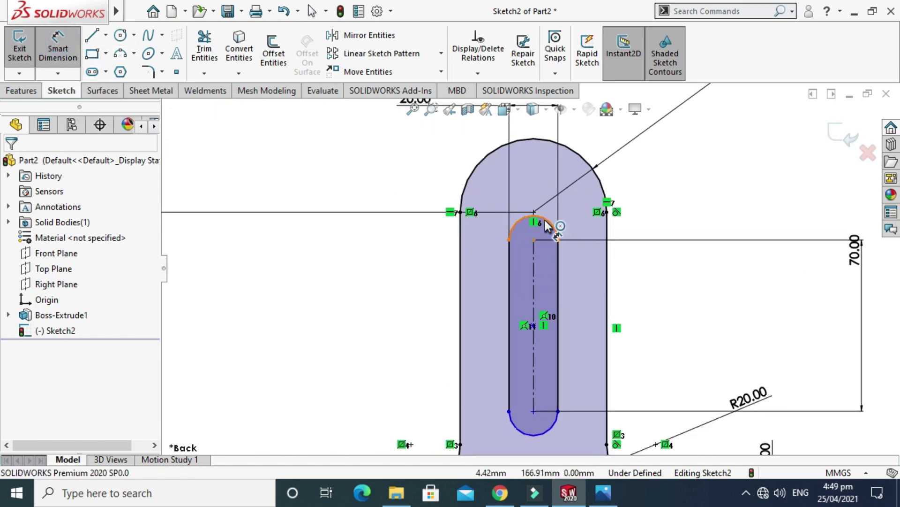
pyautogui.scroll(2, 534, 243)
pyautogui.press('Escape')
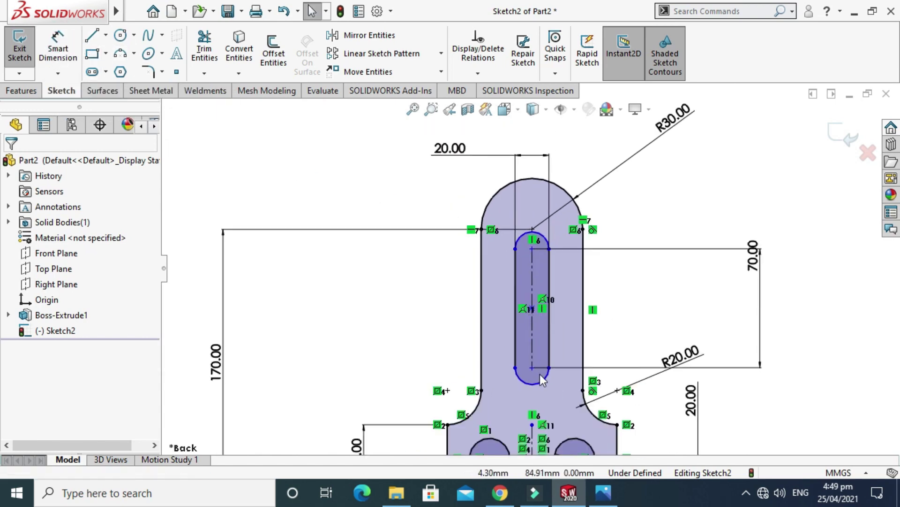
pyautogui.click(539, 384)
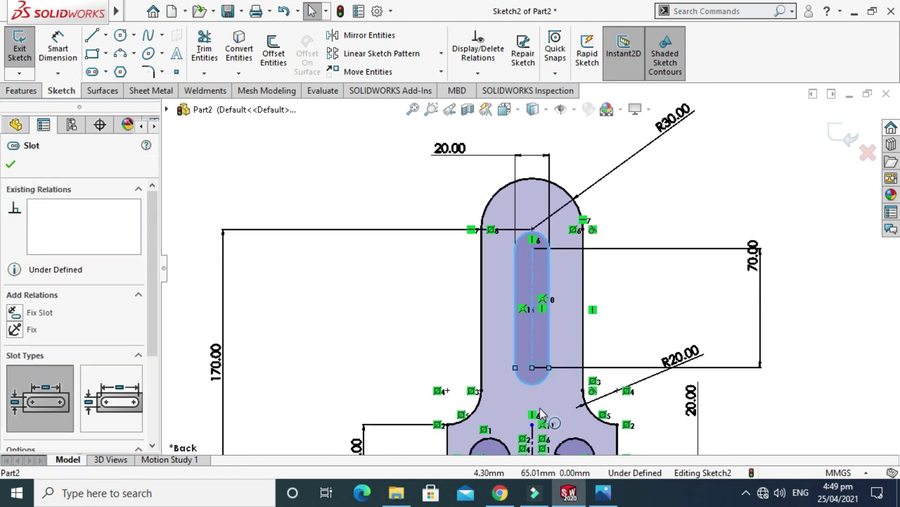
pyautogui.click(515, 277)
pyautogui.press('Escape')
# Inspect the whole upright sketch with its dimensions and compare it with the bracket in the reference image
pyautogui.scroll(2, 520, 253)
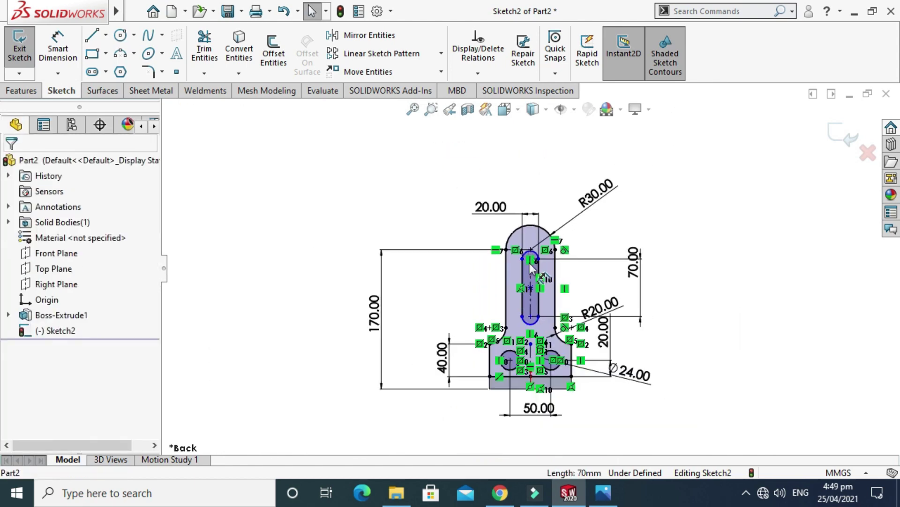
pyautogui.scroll(-4, 517, 239)
pyautogui.scroll(5, 526, 261)
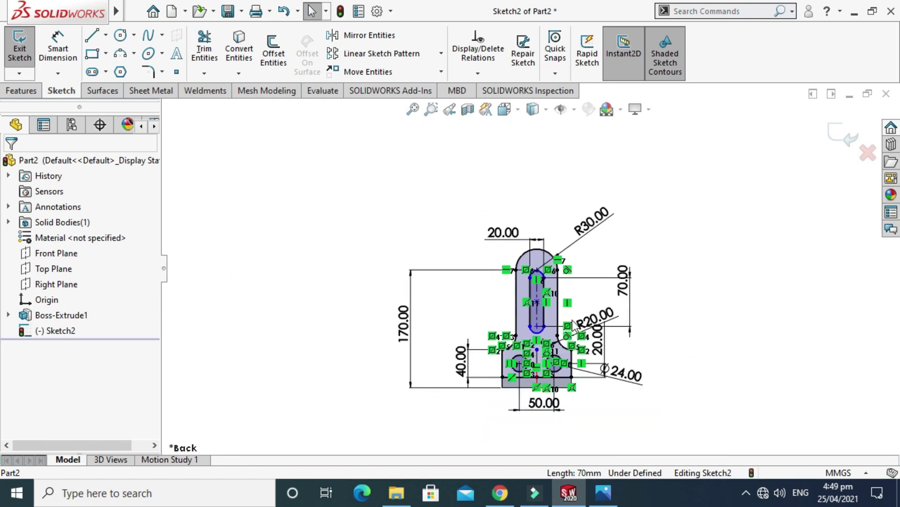
pyautogui.scroll(-2, 604, 398)
pyautogui.press('z')
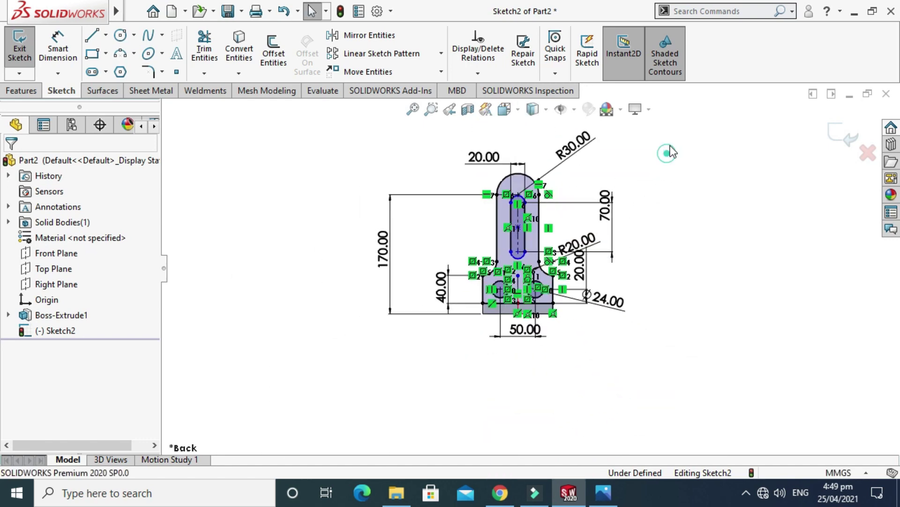
pyautogui.rightClick(671, 151)
pyautogui.moveTo(717, 161)
pyautogui.click(579, 211)
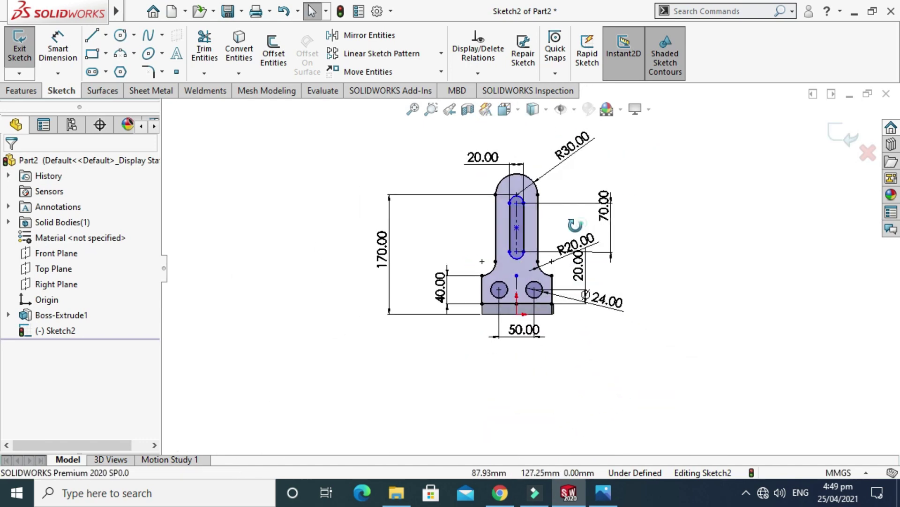
pyautogui.click(604, 493)
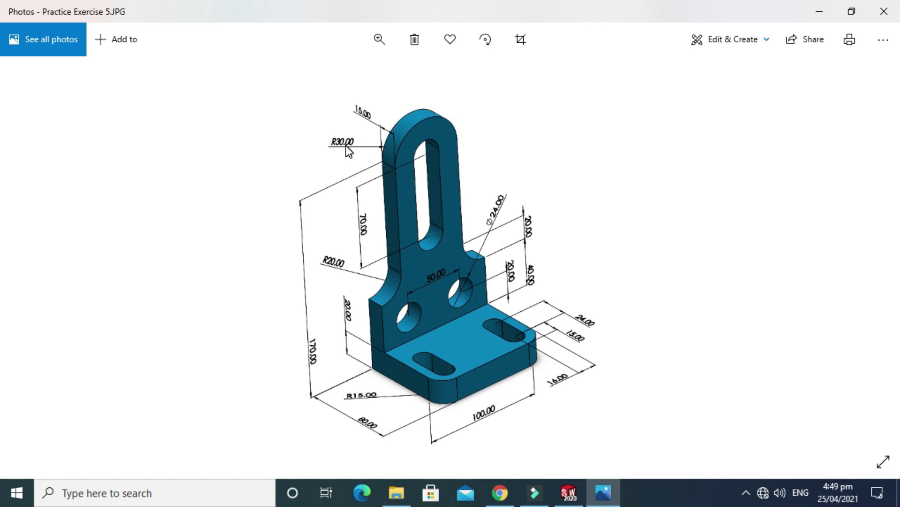
pyautogui.click(535, 492)
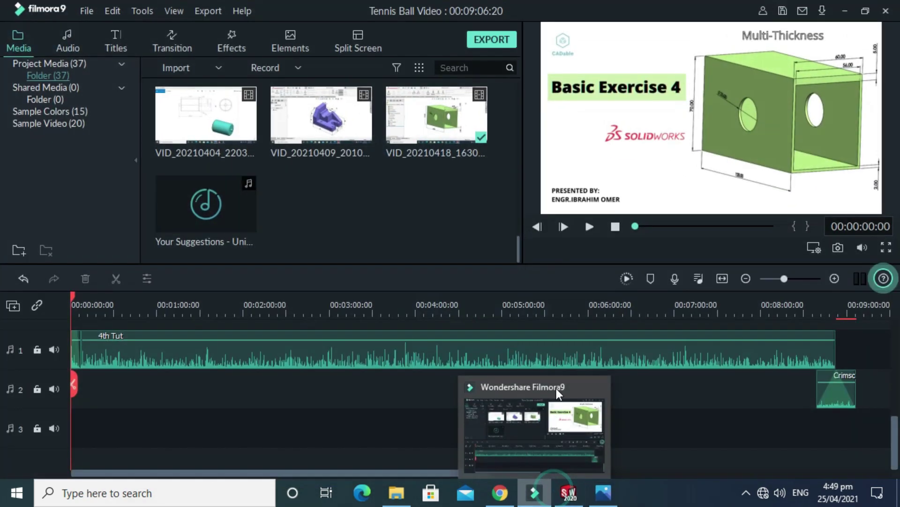
pyautogui.click(569, 493)
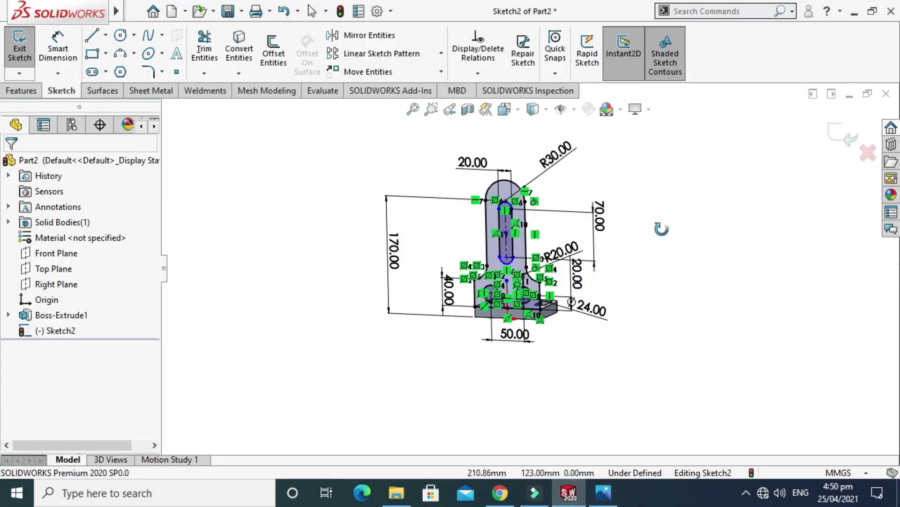
# Close the upright sketch and start an Extruded Boss/Base with its outer contour as the profile
pyautogui.click(844, 137)
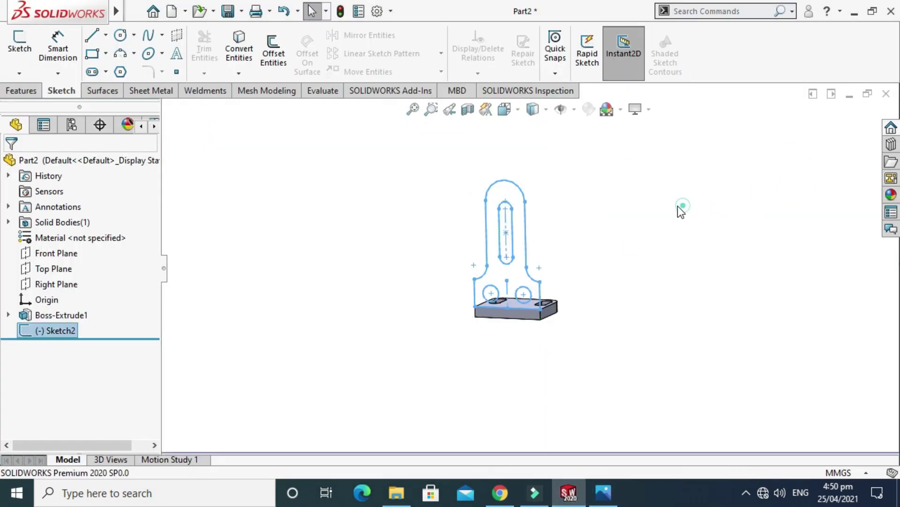
pyautogui.rightClick(658, 145)
pyautogui.click(678, 238)
pyautogui.moveTo(627, 228); pyautogui.dragTo(502, 217)
pyautogui.press('f')
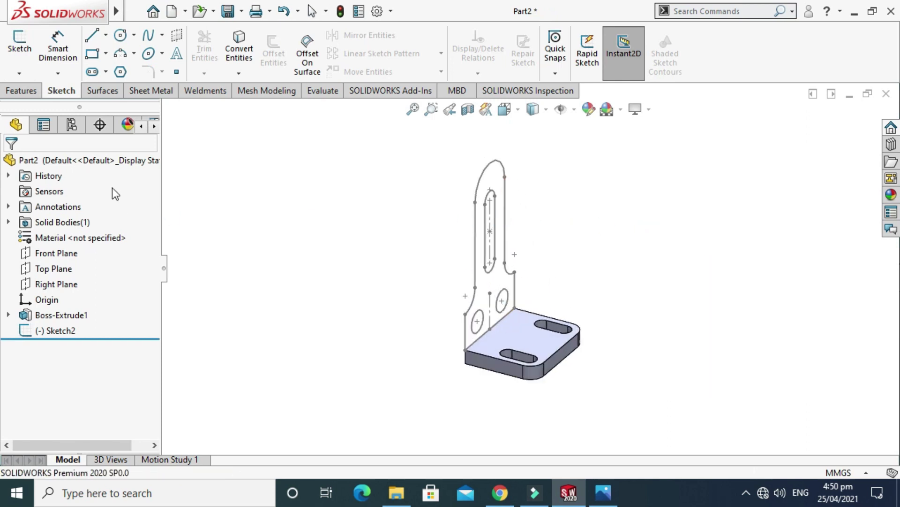
pyautogui.click(21, 90)
pyautogui.click(25, 51)
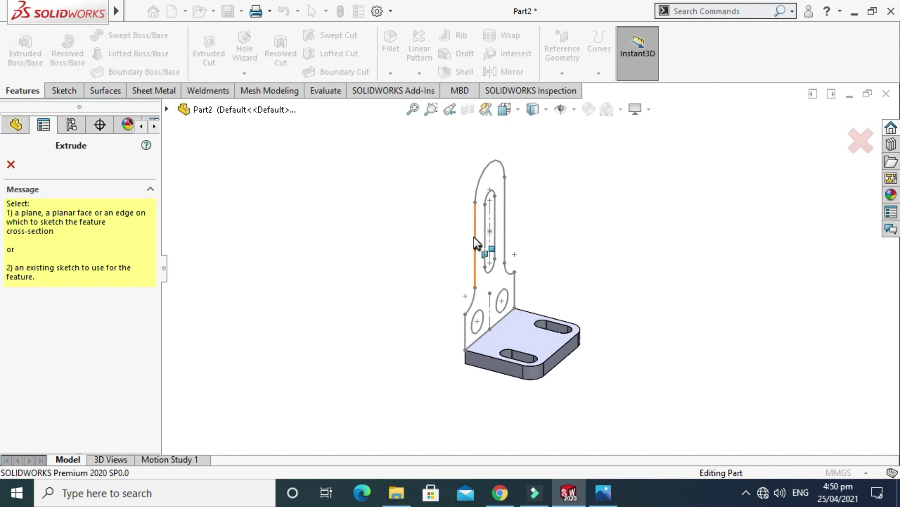
pyautogui.click(475, 243)
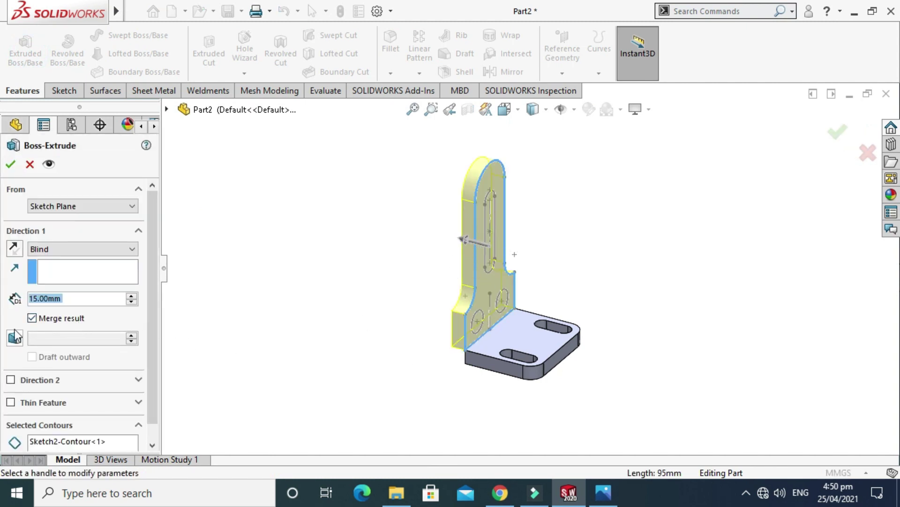
# Clear the extrusion's selected contour so the whole sketch is extruded with the slot and both holes left open
pyautogui.scroll(-3, 514, 227)
pyautogui.scroll(3, 656, 205)
pyautogui.rightClick(657, 205)
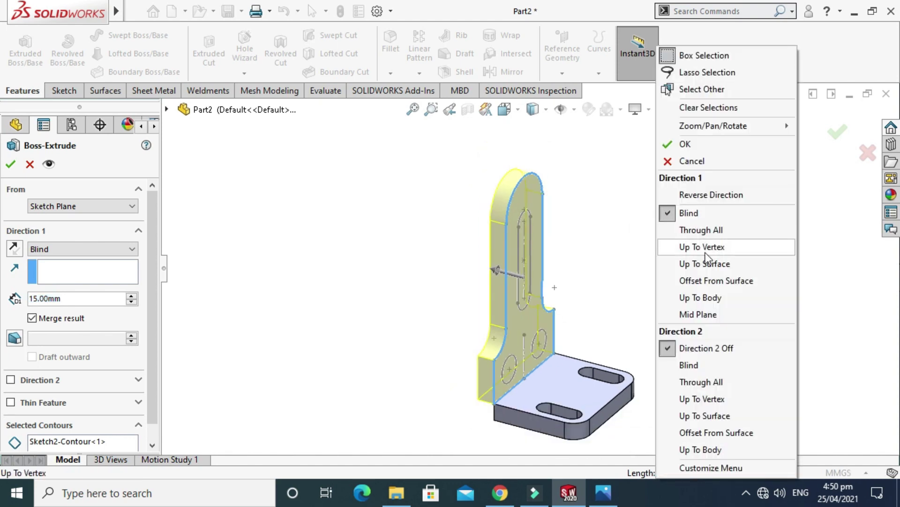
pyautogui.moveTo(733, 126)
pyautogui.click(527, 193)
pyautogui.moveTo(530, 197); pyautogui.dragTo(540, 298)
pyautogui.moveTo(152, 371); pyautogui.dragTo(152, 387)
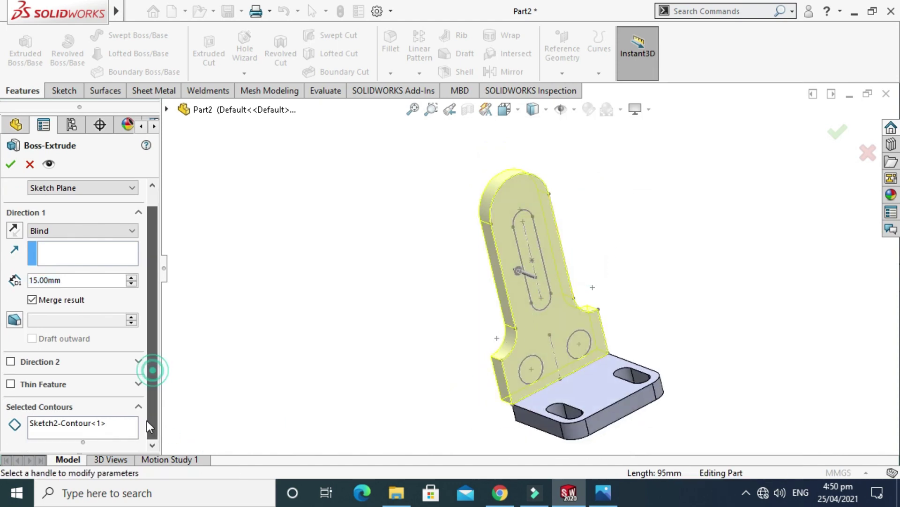
pyautogui.rightClick(101, 424)
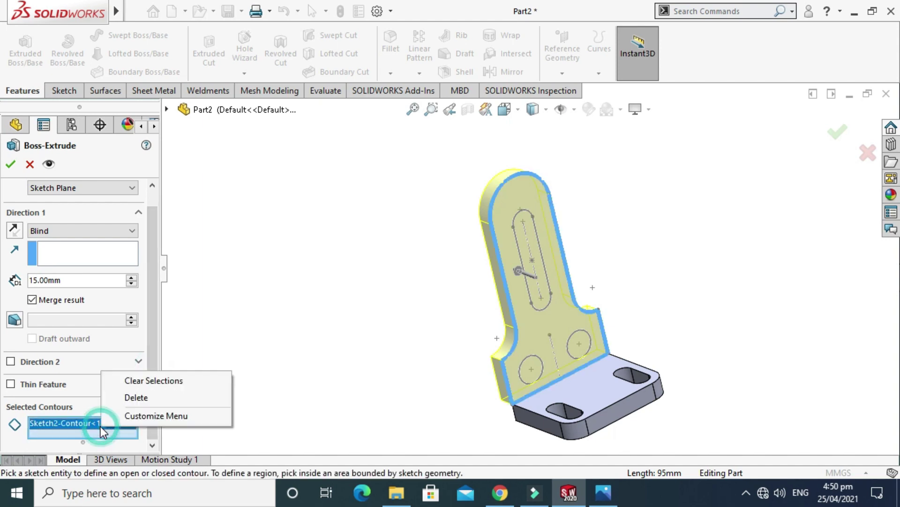
pyautogui.click(151, 380)
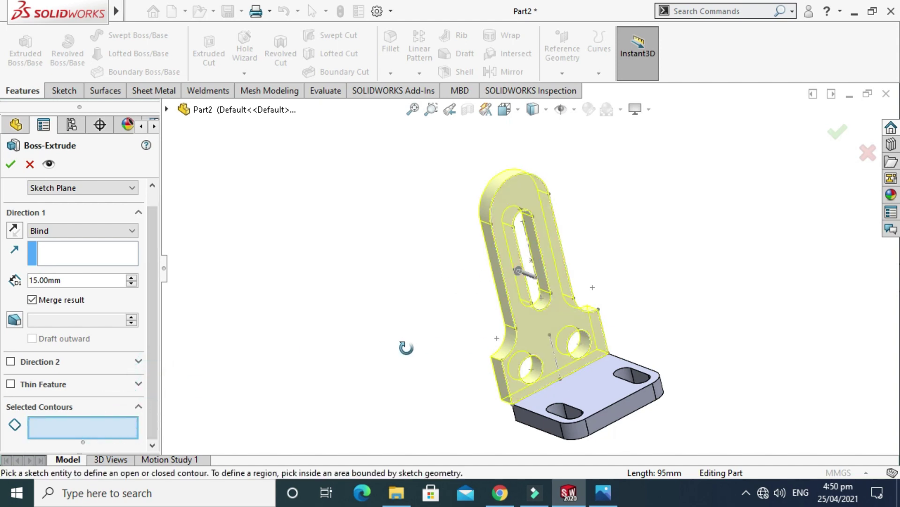
# Reverse the extrusion to run over the base plate, check the reference image, and extrude the upright 15 mm blind with merged result
pyautogui.moveTo(629, 231); pyautogui.dragTo(565, 300)
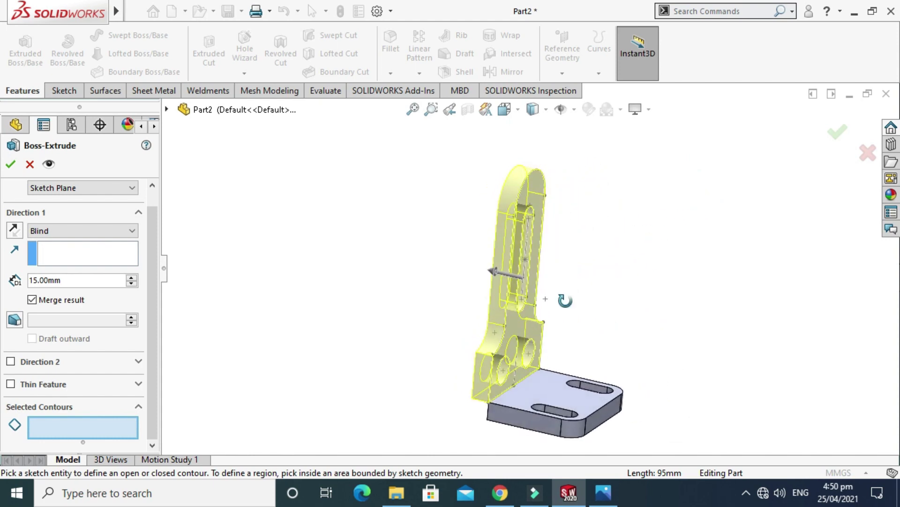
pyautogui.click(14, 232)
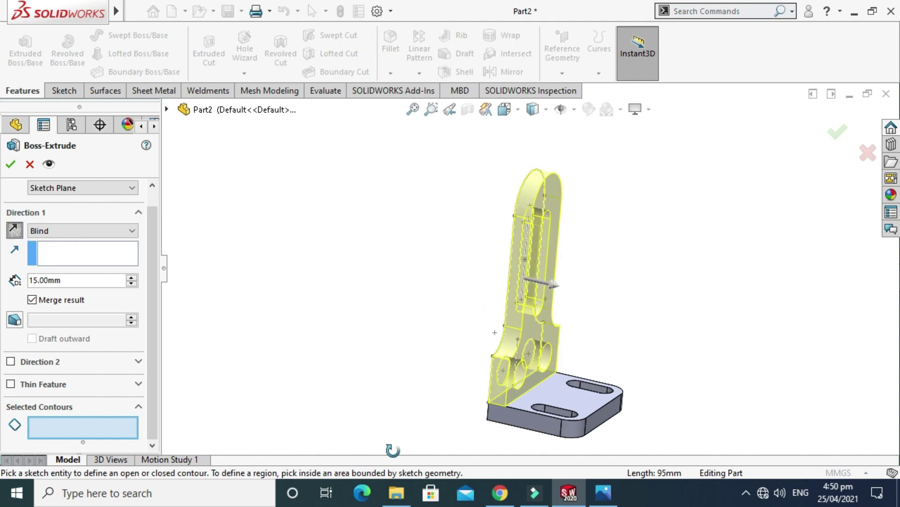
pyautogui.click(604, 493)
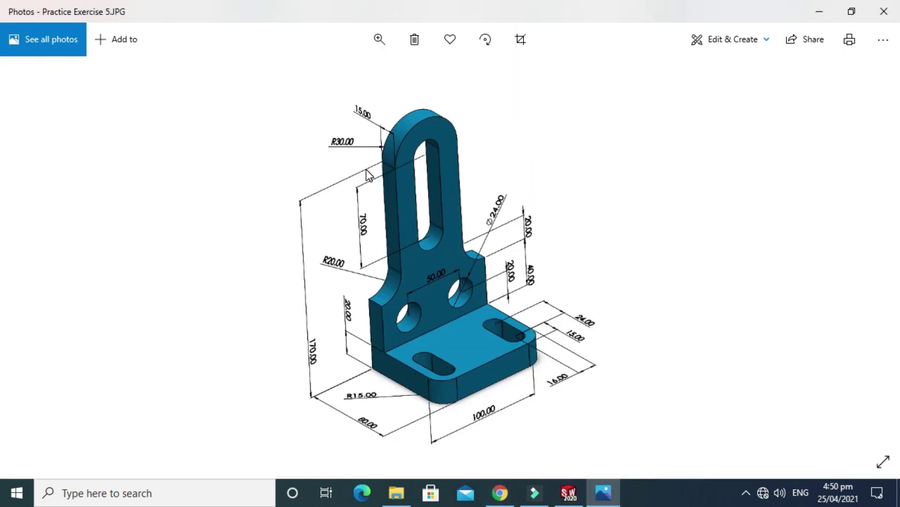
pyautogui.click(604, 493)
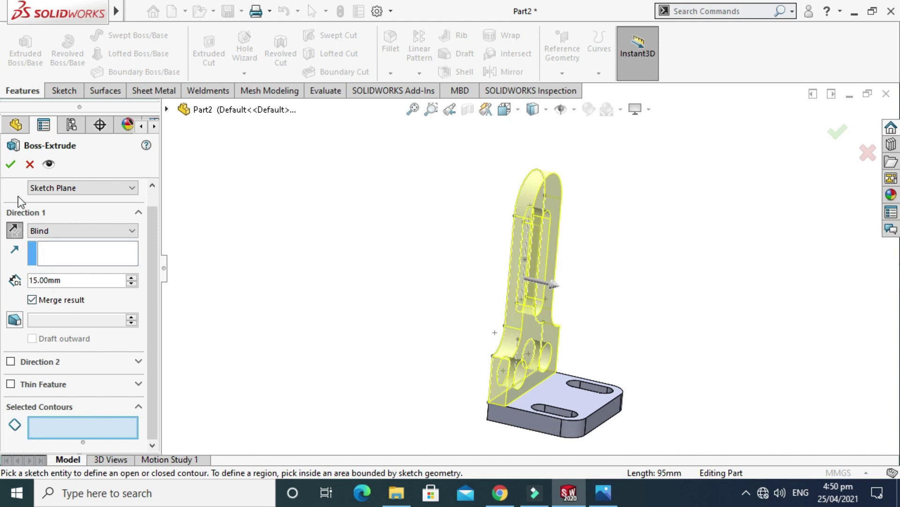
pyautogui.click(10, 164)
# Examine the finished bracket from several sides and compare its shape with the reference image
pyautogui.rightClick(610, 238)
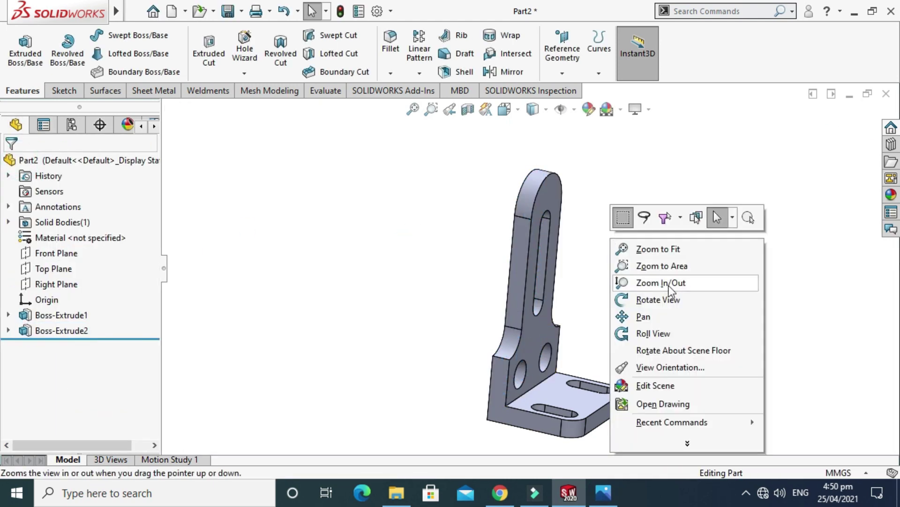
pyautogui.click(671, 299)
pyautogui.moveTo(675, 303)
pyautogui.mouseDown()
pyautogui.moveTo(527, 237)
pyautogui.moveTo(578, 330)
pyautogui.moveTo(569, 302)
pyautogui.mouseUp()
pyautogui.click(593, 487)
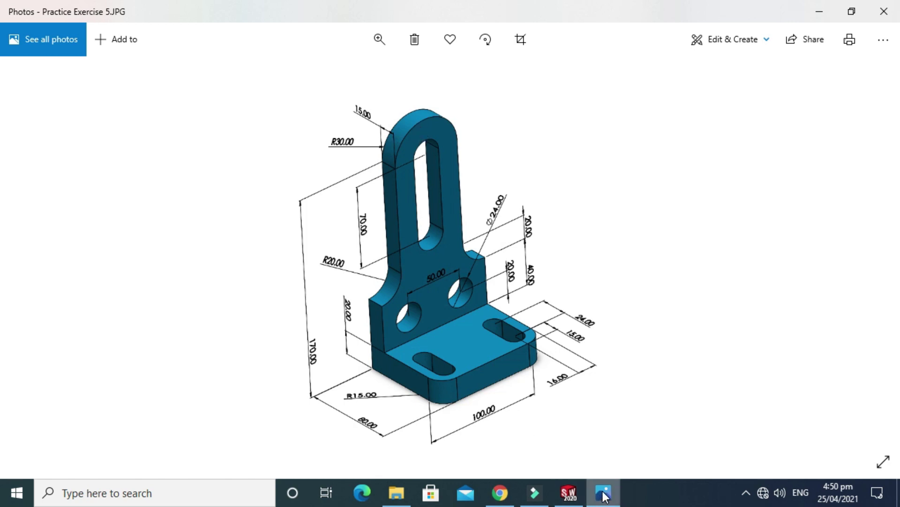
pyautogui.click(568, 492)
pyautogui.moveTo(488, 277)
pyautogui.mouseDown()
pyautogui.moveTo(499, 378)
pyautogui.moveTo(617, 311)
pyautogui.mouseUp()
# Reopen the upright's sketch from the second extrusion for editing and view it square-on from the back
pyautogui.click(8, 330)
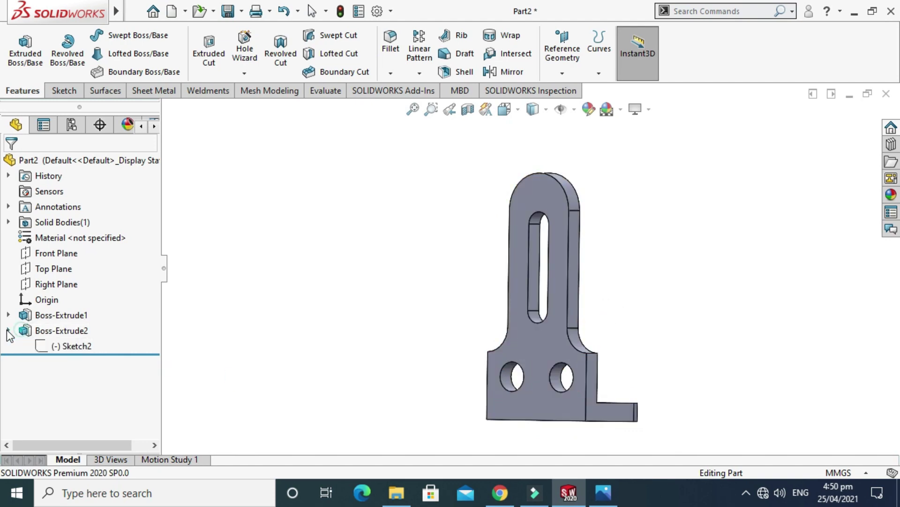
pyautogui.click(61, 347)
pyautogui.click(61, 305)
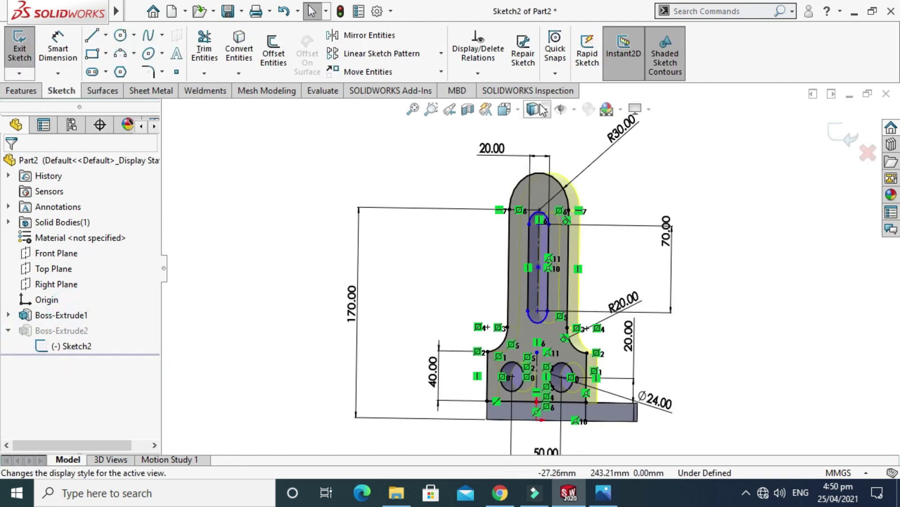
pyautogui.click(505, 110)
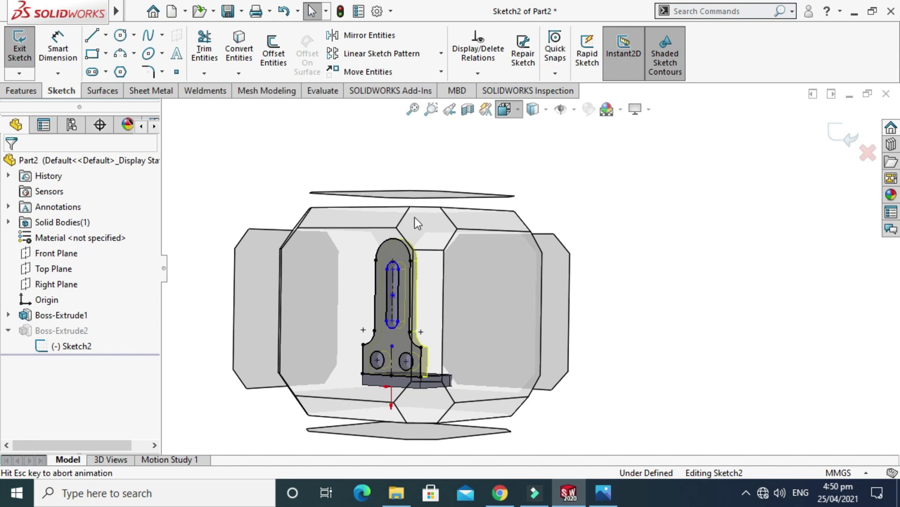
pyautogui.click(337, 275)
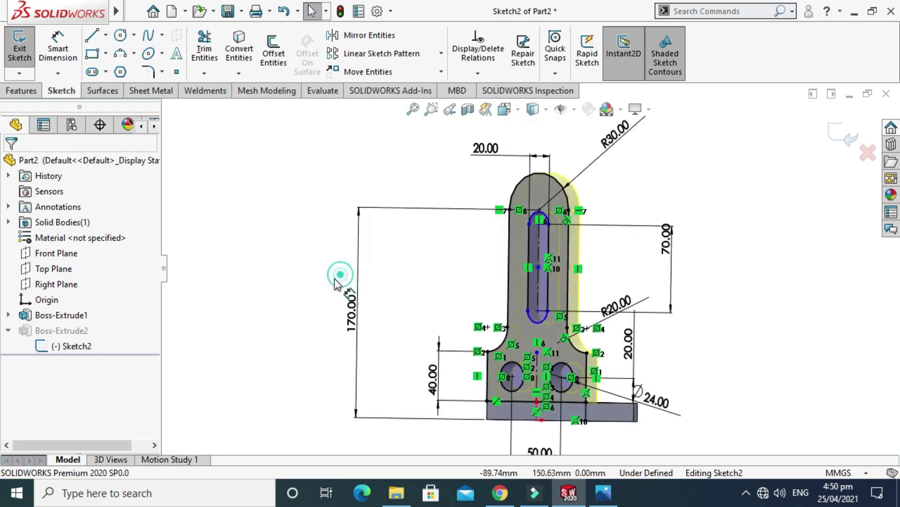
# Dimension the slot's upper arc centre 30 mm below the crown of the upright's outer arc and close the sketch
pyautogui.click(57, 40)
pyautogui.scroll(-4, 576, 155)
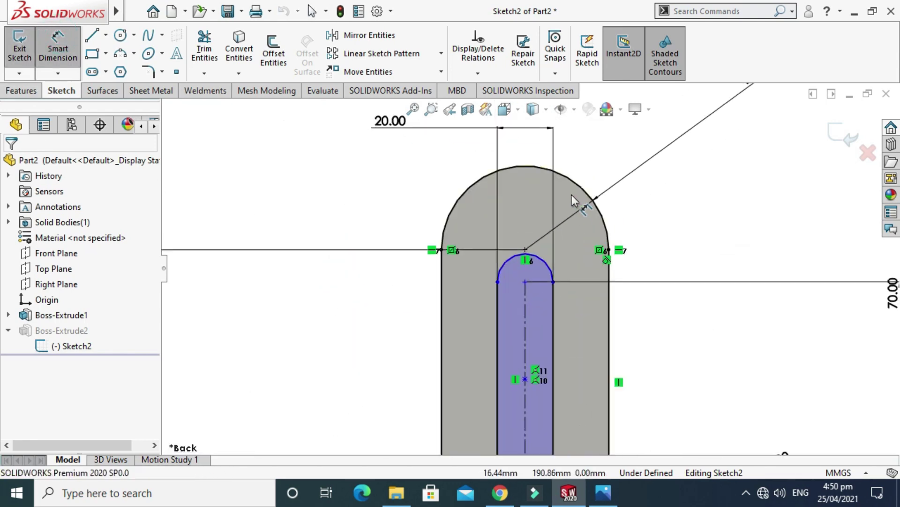
pyautogui.click(524, 164)
pyautogui.click(525, 282)
pyautogui.click(726, 226)
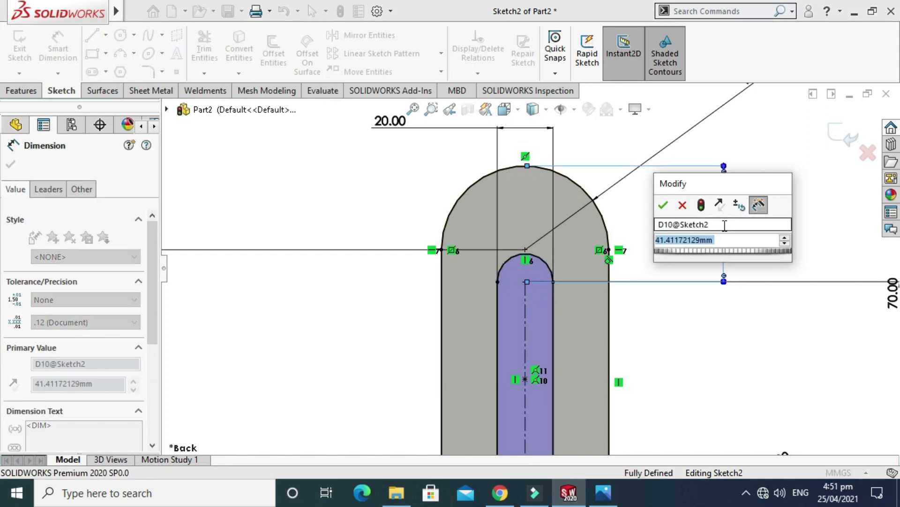
pyautogui.write('30')
pyautogui.press('Return')
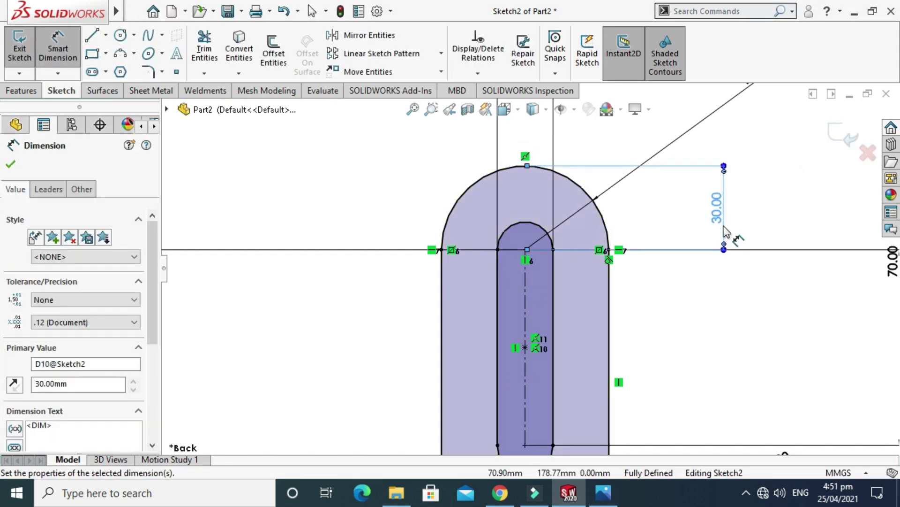
pyautogui.scroll(4, 725, 232)
pyautogui.press('Escape')
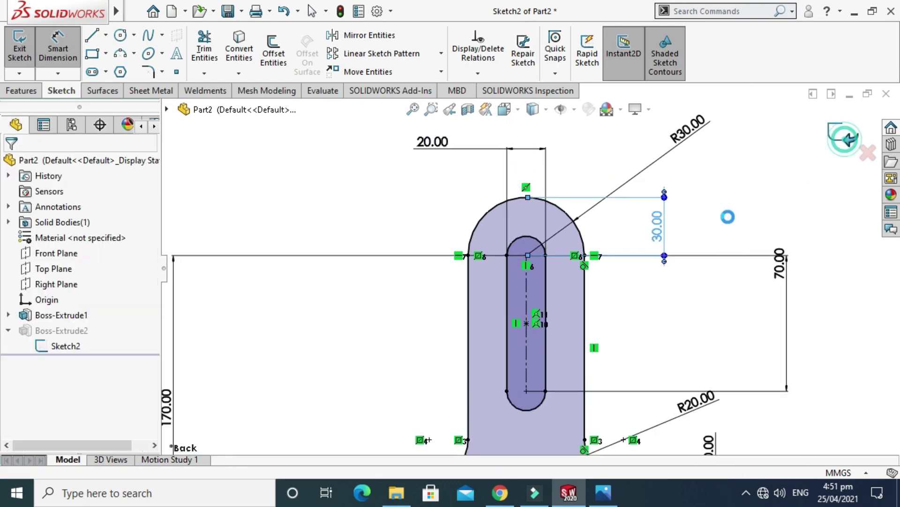
pyautogui.hotkey('ctrl', 'b')
# Examine the rebuilt bracket in an angled view and compare it with the reference image
pyautogui.scroll(3, 666, 213)
pyautogui.rightClick(649, 182)
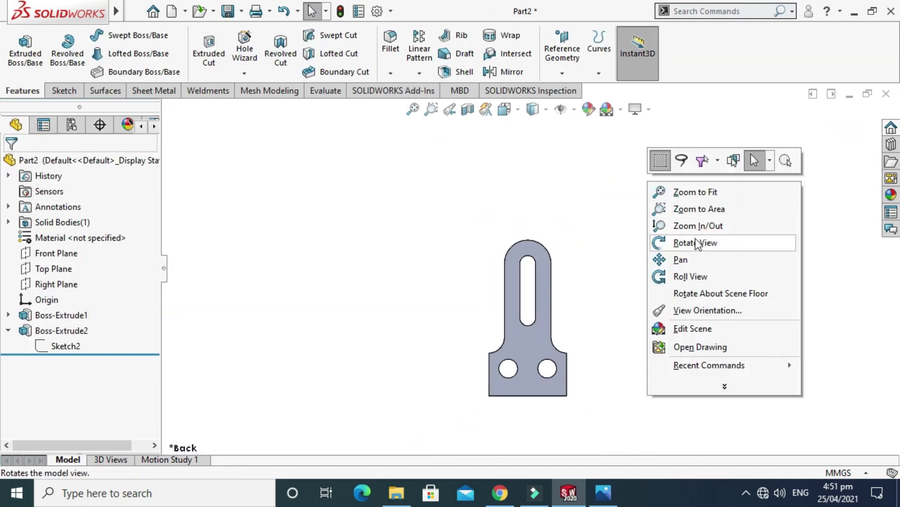
pyautogui.click(694, 243)
pyautogui.moveTo(678, 247)
pyautogui.mouseDown()
pyautogui.moveTo(561, 271)
pyautogui.moveTo(492, 354)
pyautogui.moveTo(535, 314)
pyautogui.moveTo(519, 334)
pyautogui.mouseUp()
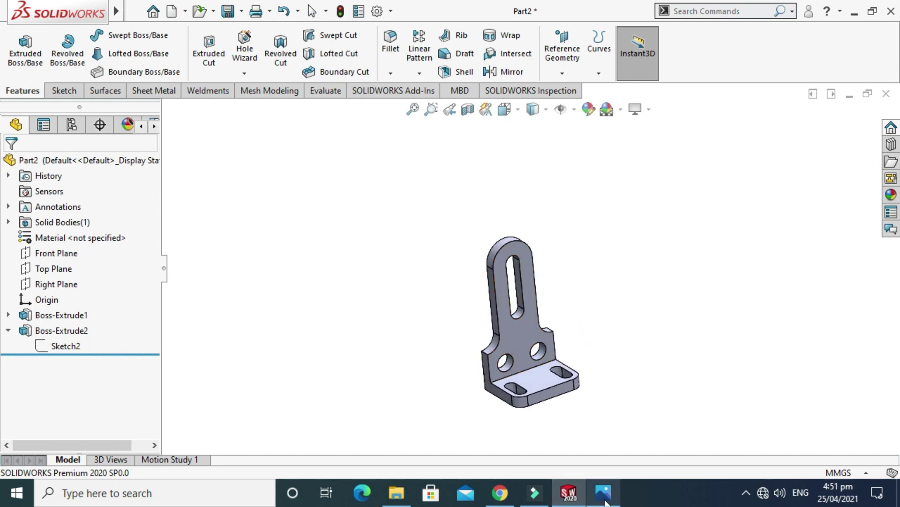
pyautogui.click(603, 493)
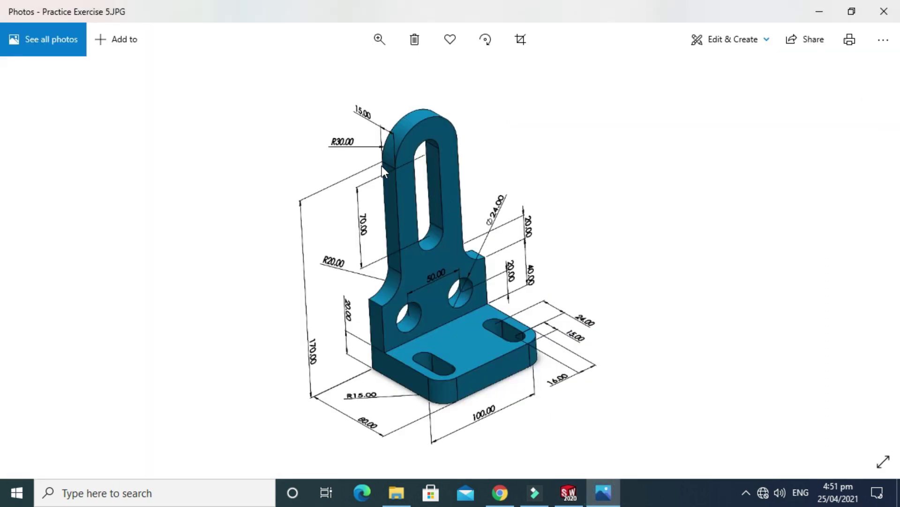
pyautogui.click(603, 492)
pyautogui.moveTo(539, 281); pyautogui.dragTo(558, 260)
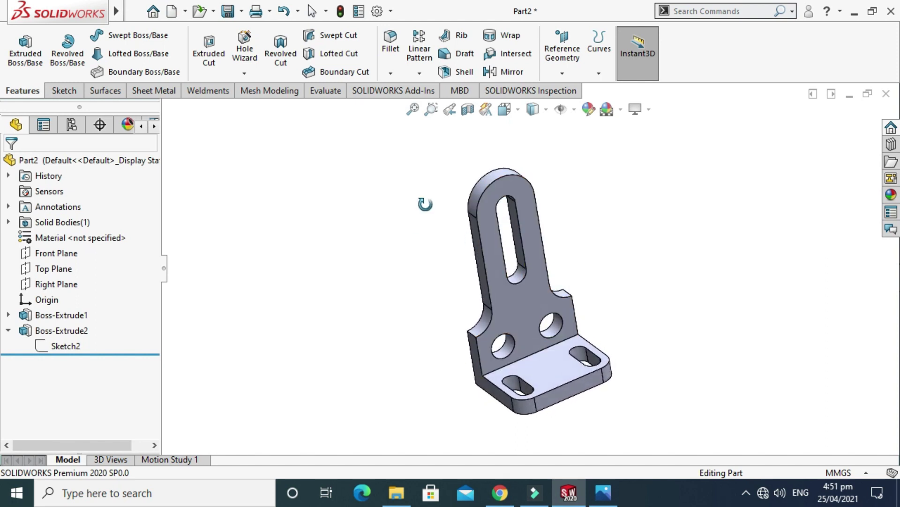
# Activate the PhotoView 360 add-in for the current session
pyautogui.click(394, 12)
pyautogui.click(311, 175)
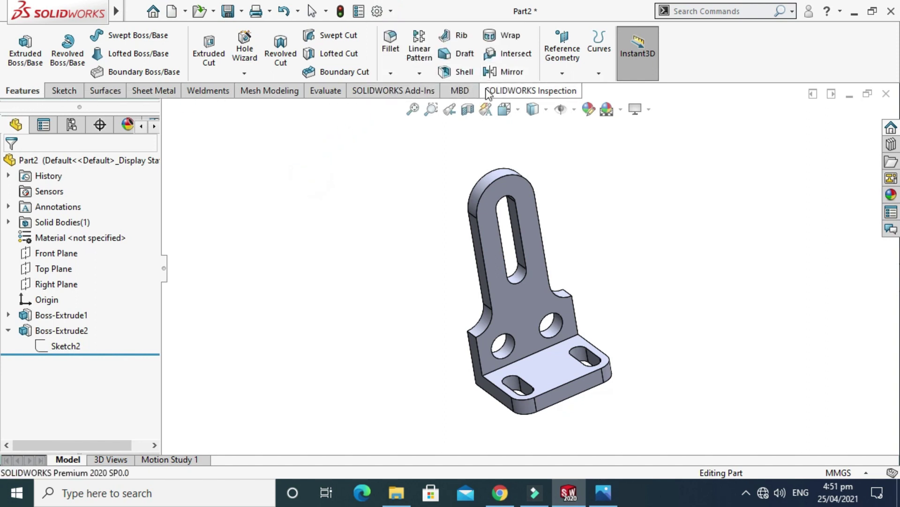
pyautogui.click(250, 94)
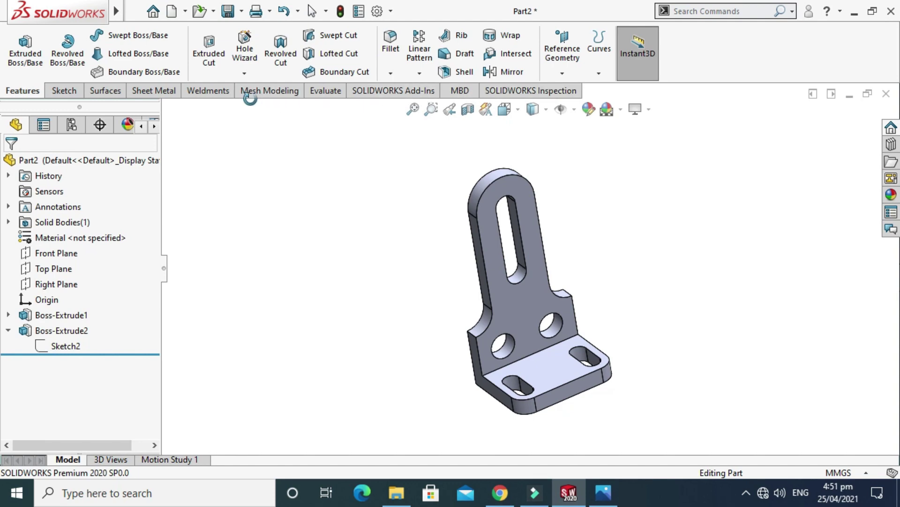
pyautogui.click(390, 12)
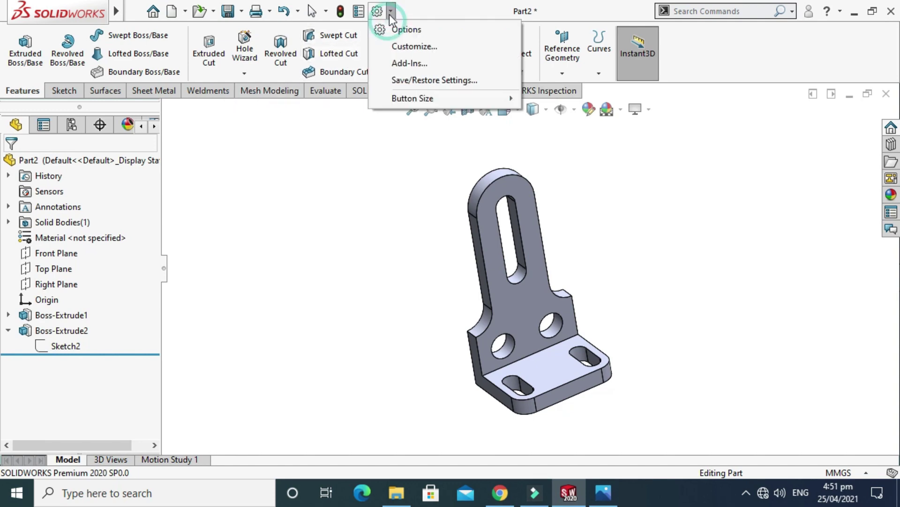
pyautogui.click(394, 62)
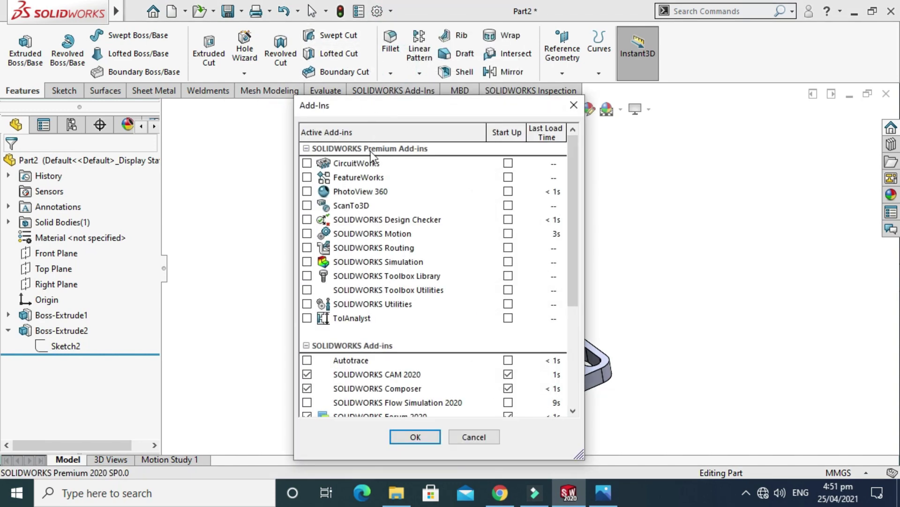
pyautogui.click(307, 191)
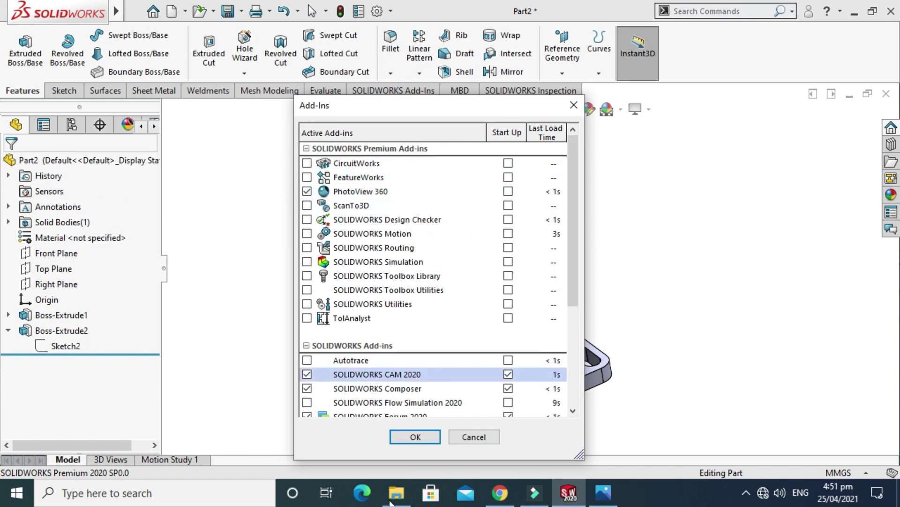
pyautogui.click(398, 438)
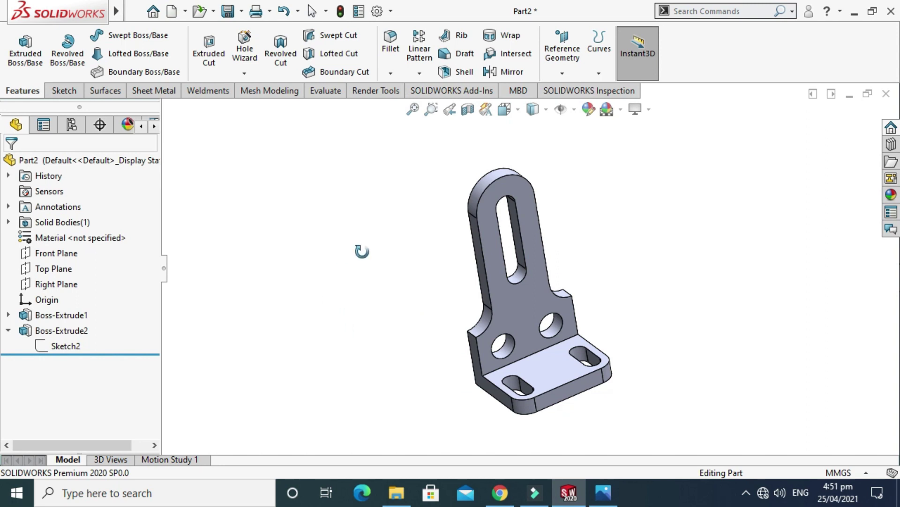
pyautogui.press('Escape')
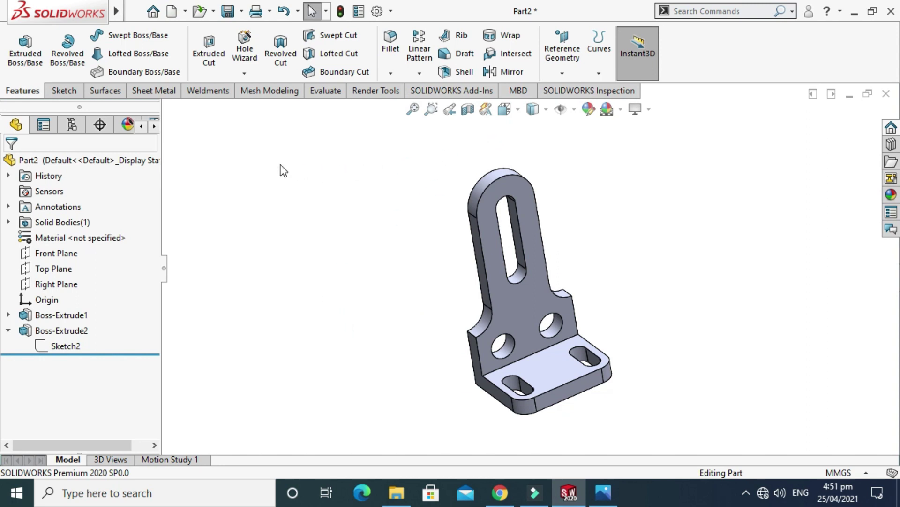
# Check the reference image's colour and apply a light cyan appearance (RGB 128, 255, 255) to the whole part
pyautogui.click(384, 95)
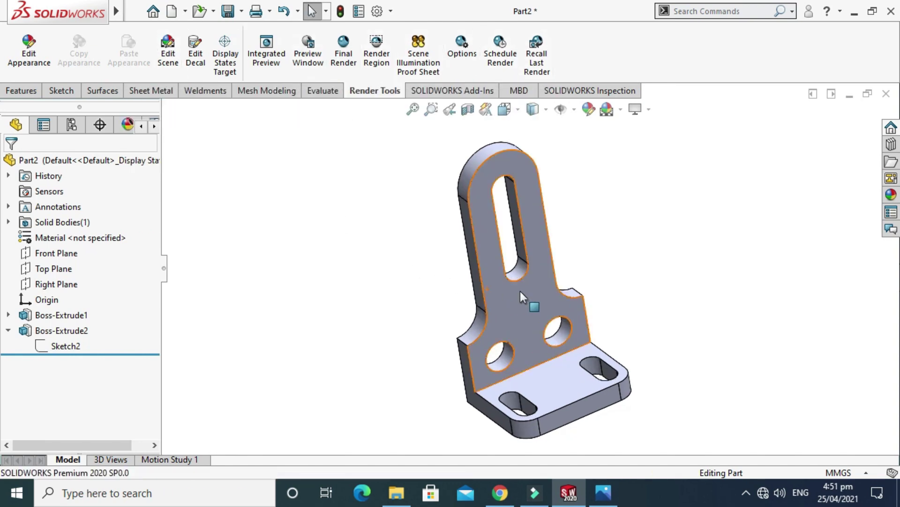
pyautogui.click(540, 109)
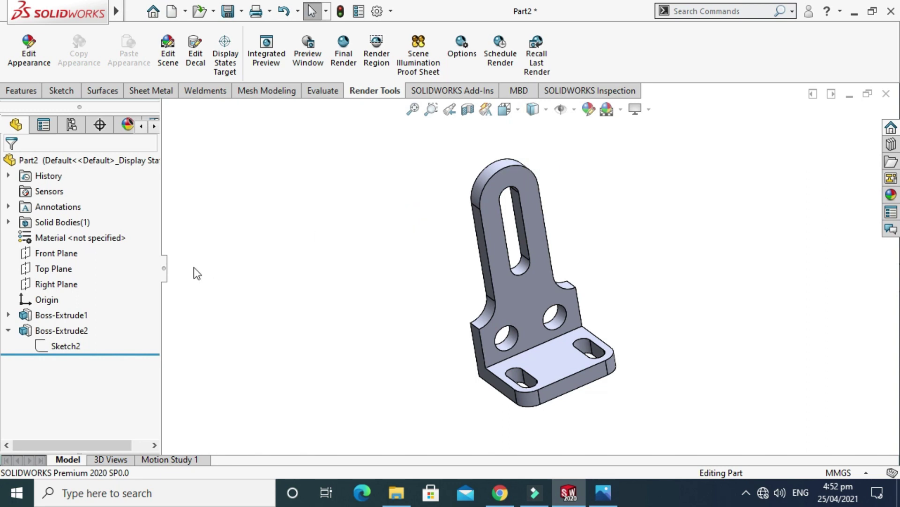
pyautogui.click(589, 109)
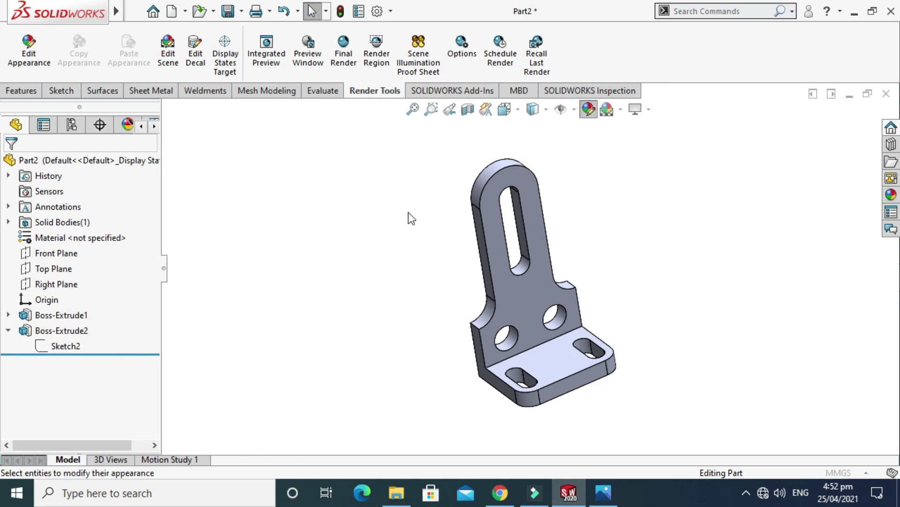
pyautogui.hotkey('alt', 'Tab')
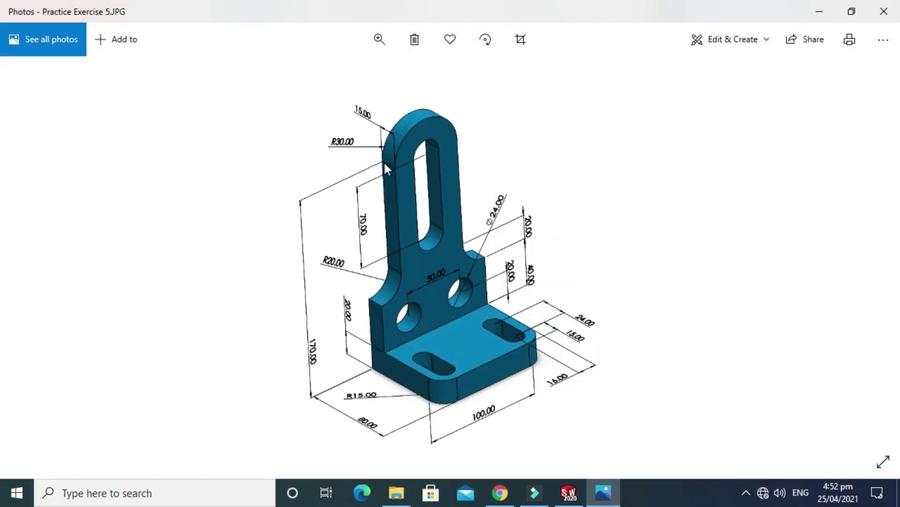
pyautogui.click(568, 492)
pyautogui.scroll(-5, 157, 282)
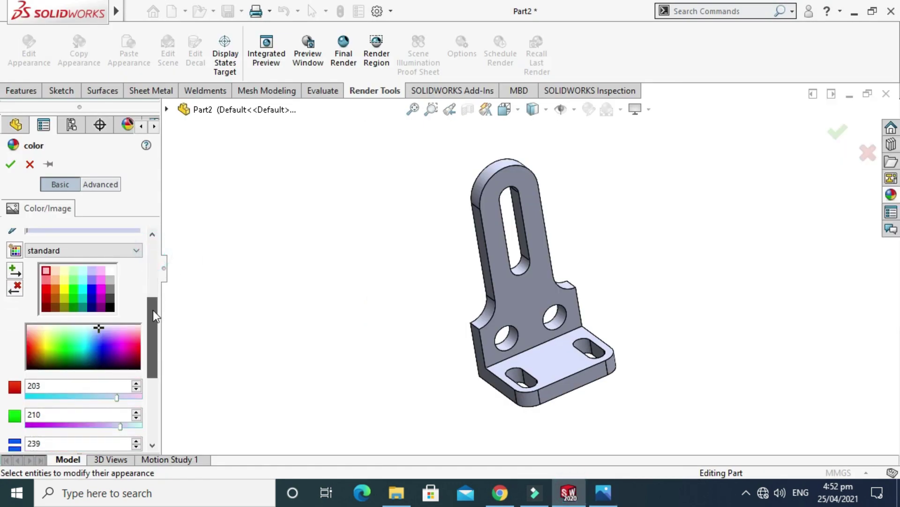
pyautogui.click(91, 283)
pyautogui.click(91, 271)
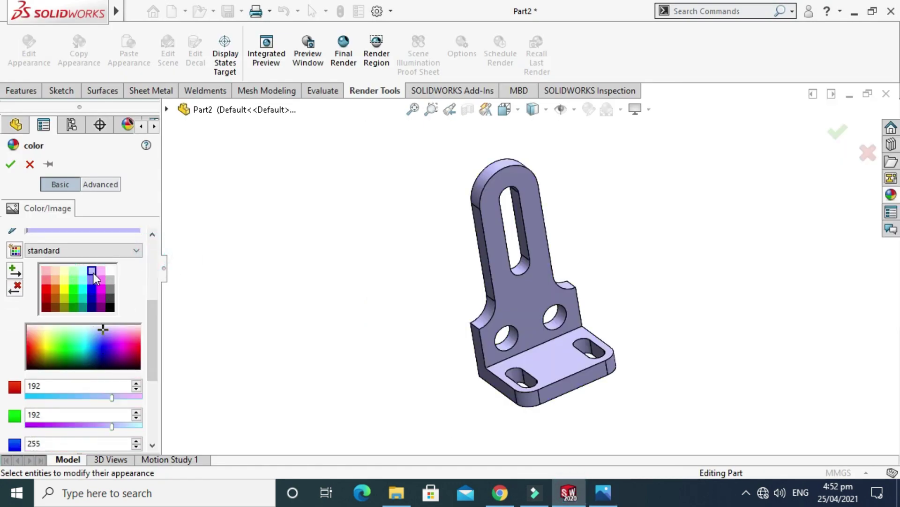
pyautogui.click(88, 279)
pyautogui.click(86, 275)
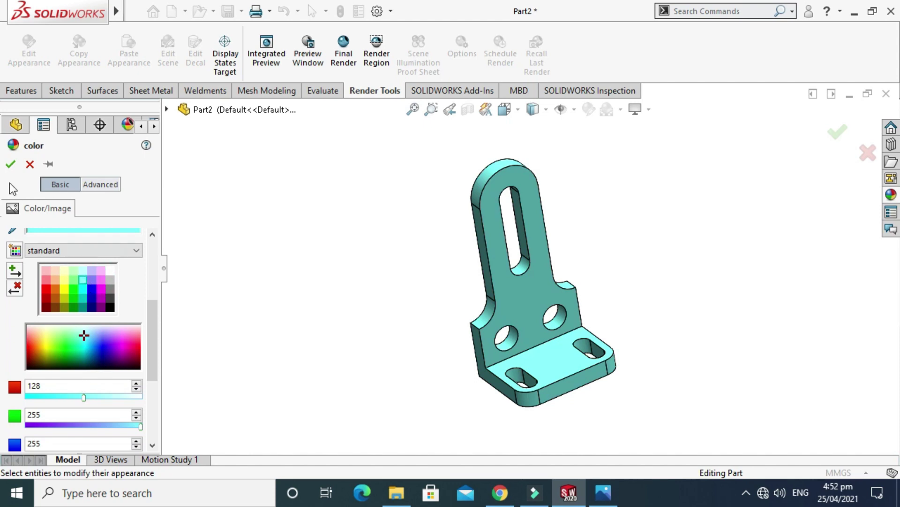
pyautogui.click(10, 165)
# Turn the coloured bracket to an angled view and display it in the PhotoView 360 integrated preview
pyautogui.rightClick(573, 197)
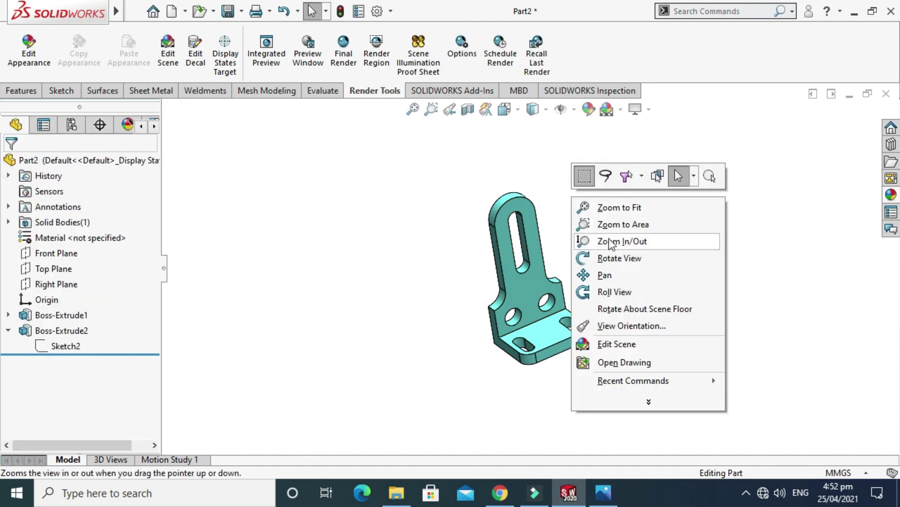
pyautogui.click(585, 258)
pyautogui.moveTo(595, 257); pyautogui.dragTo(530, 255)
pyautogui.click(533, 109)
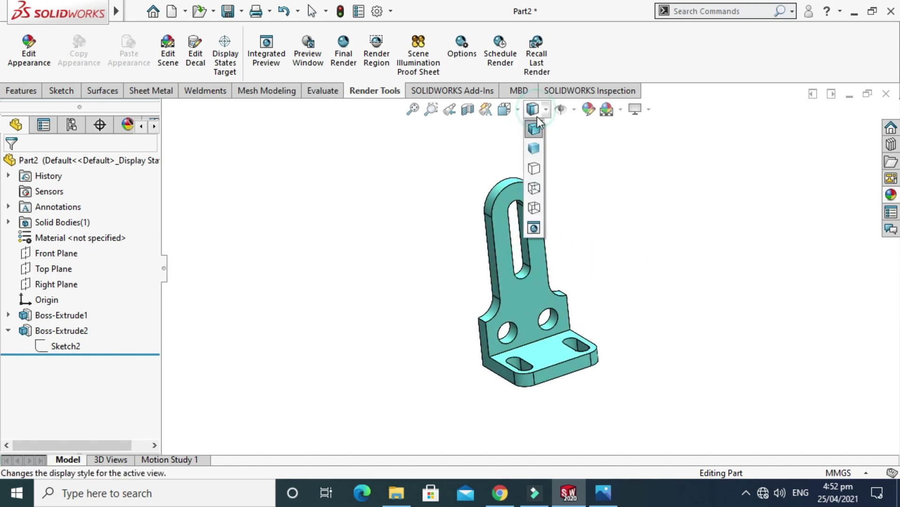
pyautogui.click(533, 229)
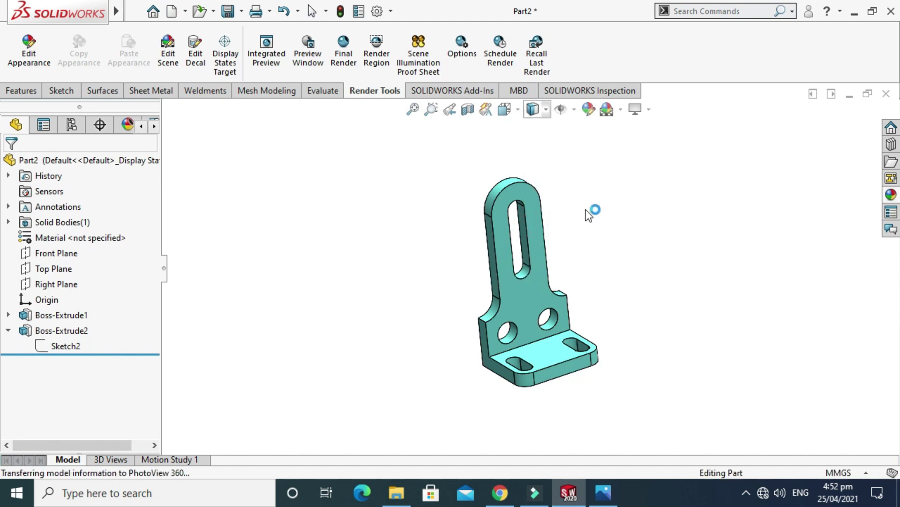
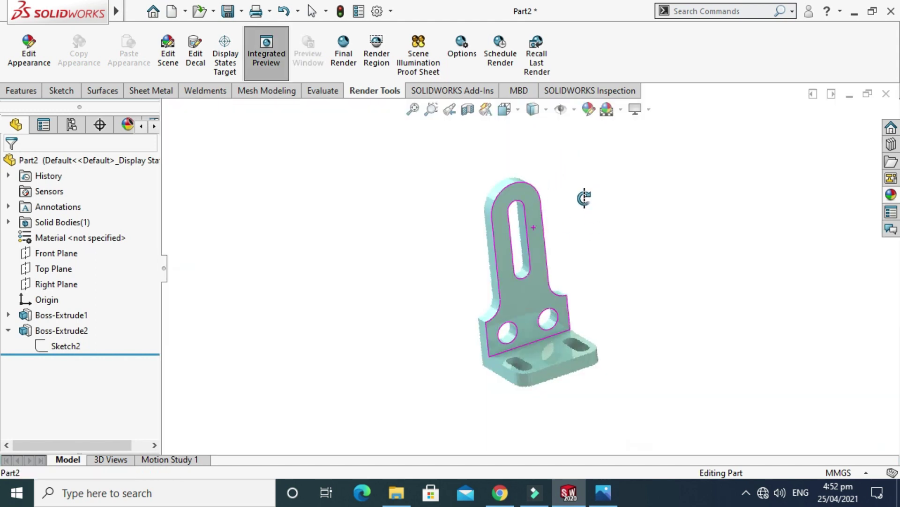
pyautogui.press('Escape')
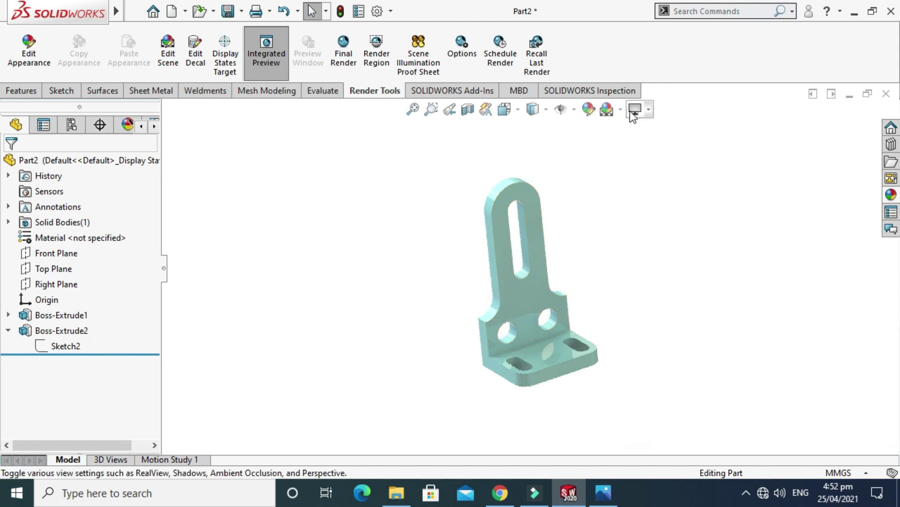
pyautogui.click(649, 109)
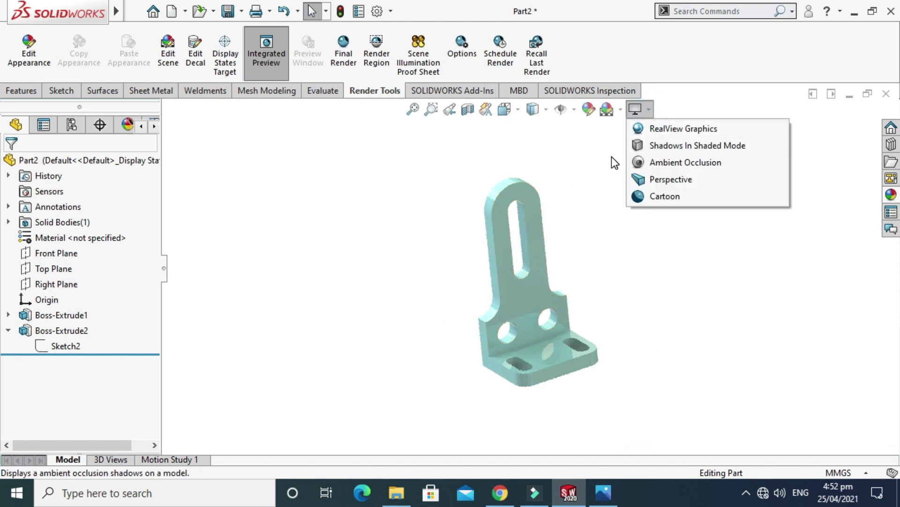
pyautogui.click(584, 160)
pyautogui.scroll(-3, 537, 255)
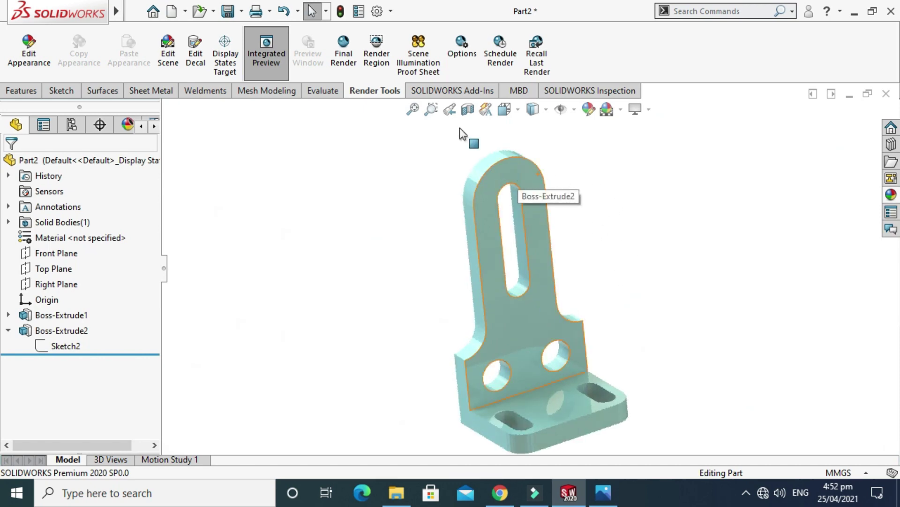
# Raise the document's shaded/draft and wireframe image quality resolutions to their highest settings
pyautogui.click(391, 12)
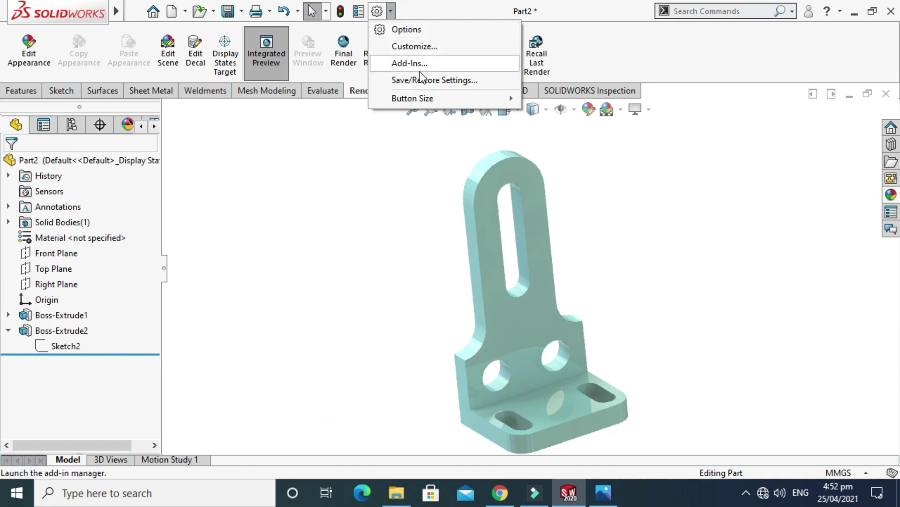
pyautogui.click(420, 29)
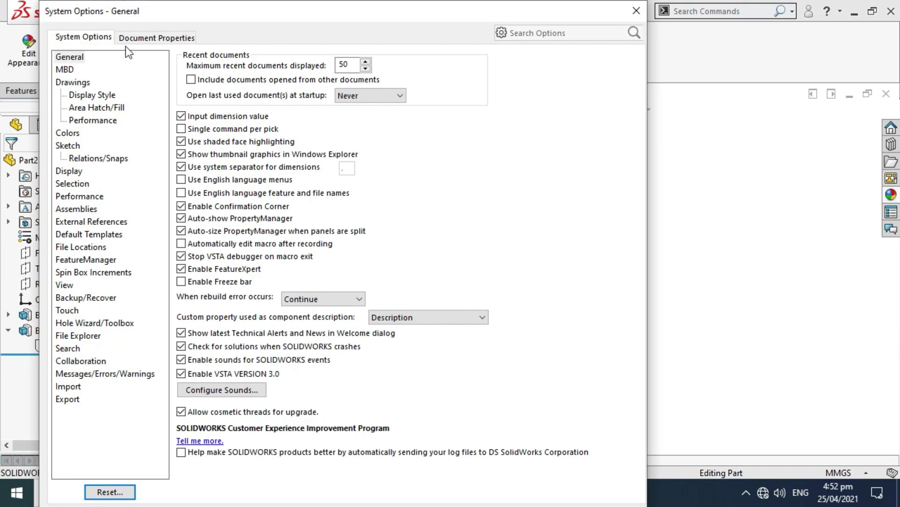
pyautogui.click(139, 38)
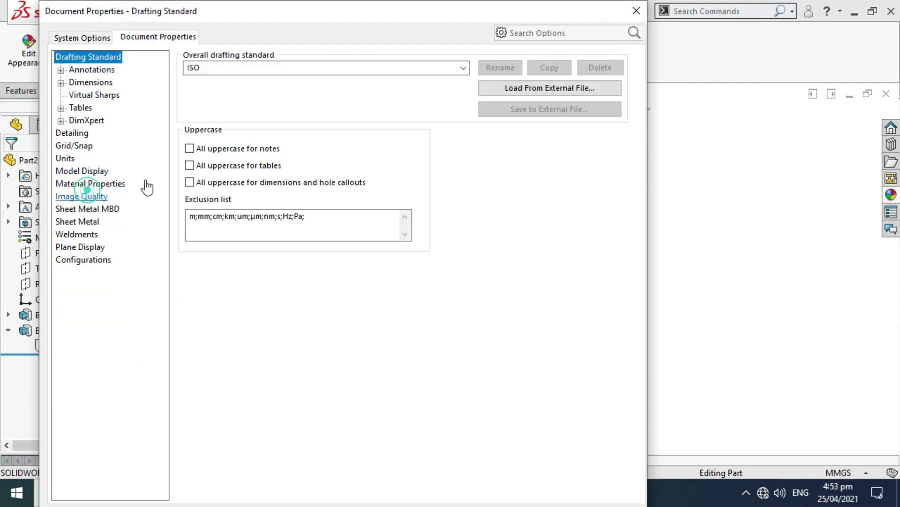
pyautogui.click(87, 196)
pyautogui.moveTo(302, 78); pyautogui.dragTo(446, 77)
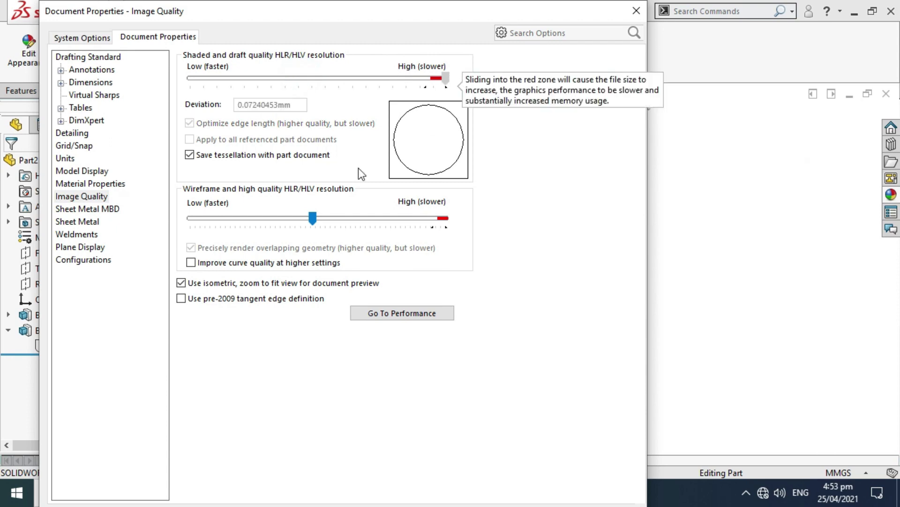
pyautogui.press('End')
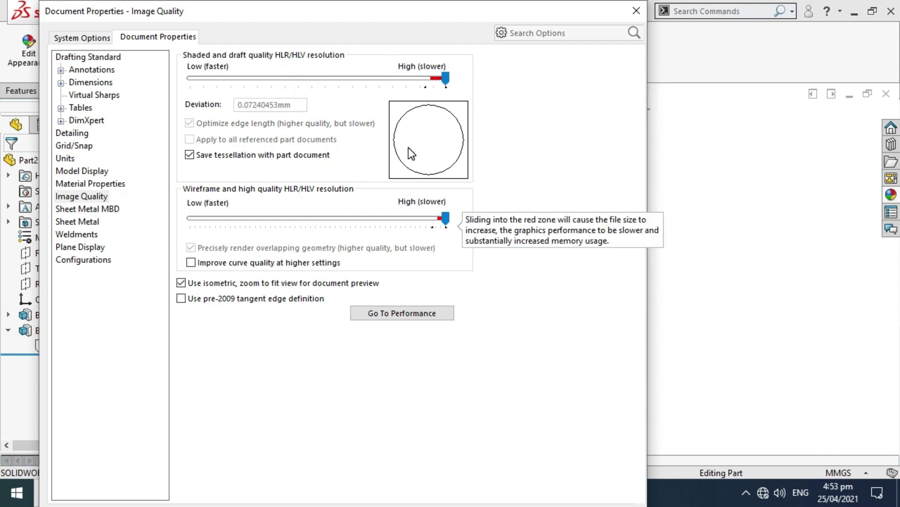
pyautogui.moveTo(505, 15); pyautogui.dragTo(488, 4)
pyautogui.press('Return')
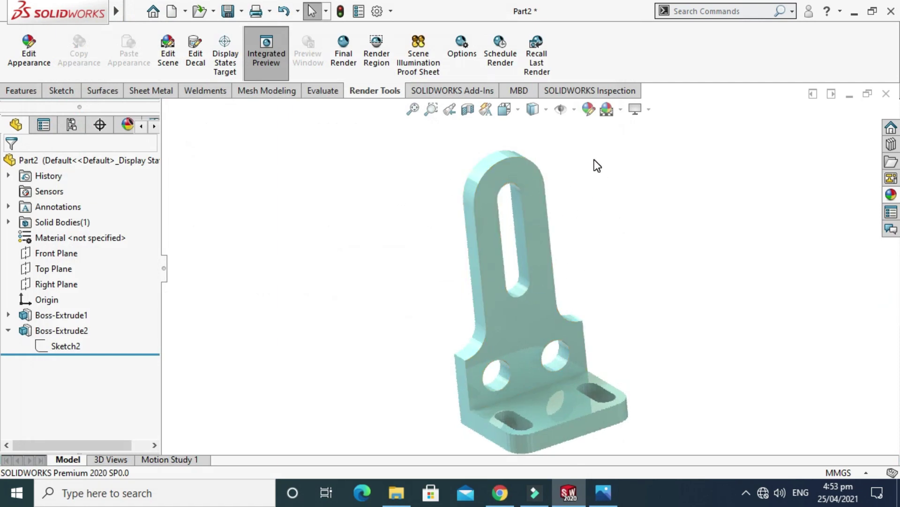
# Turn off the integrated render preview and display the bracket shaded with edges in an angled view
pyautogui.click(533, 110)
pyautogui.click(534, 120)
pyautogui.rightClick(586, 220)
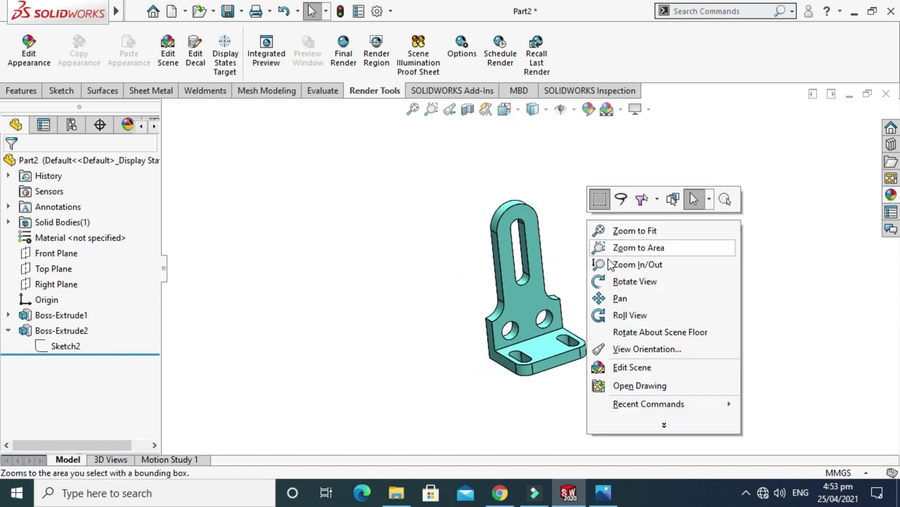
pyautogui.click(617, 277)
pyautogui.moveTo(584, 269)
pyautogui.mouseDown()
pyautogui.moveTo(581, 295)
pyautogui.moveTo(567, 300)
pyautogui.moveTo(581, 277)
pyautogui.mouseUp()
# Check the reference image and measure the distance between the bracket's two outer side faces
pyautogui.click(322, 91)
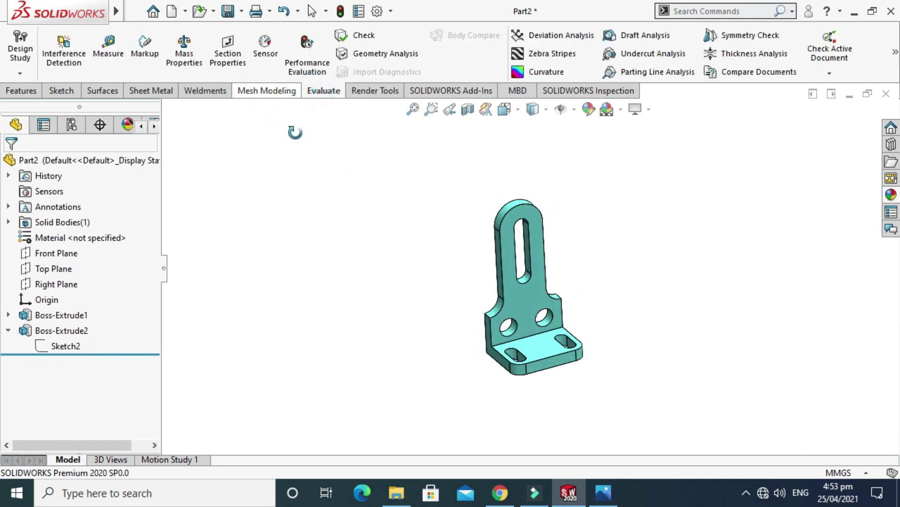
pyautogui.click(603, 492)
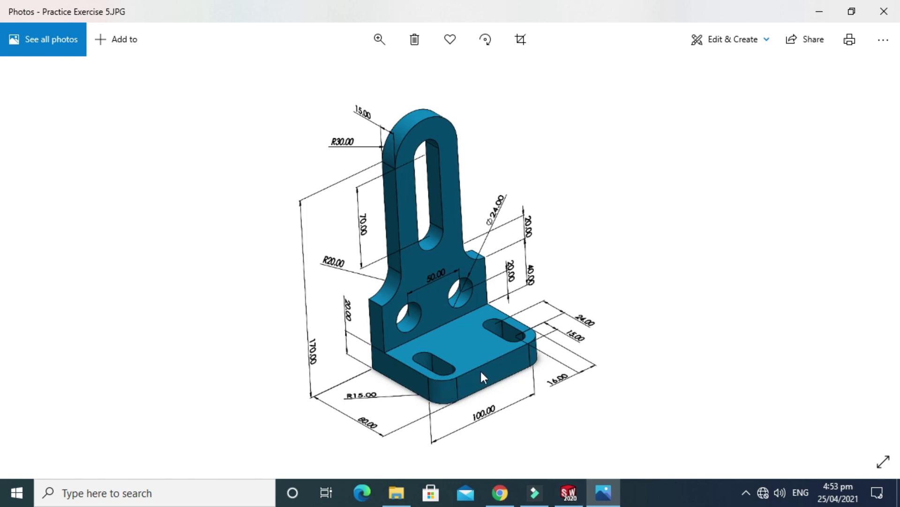
pyautogui.click(569, 493)
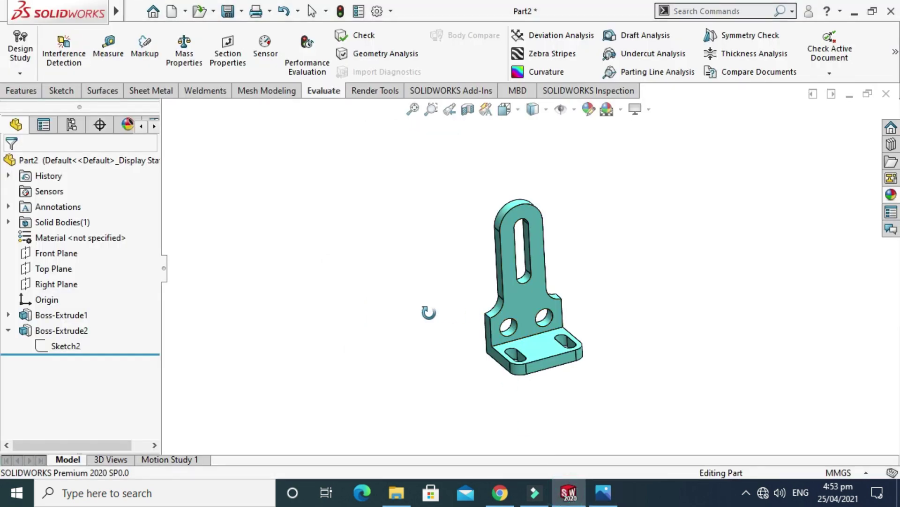
pyautogui.scroll(-3, 553, 368)
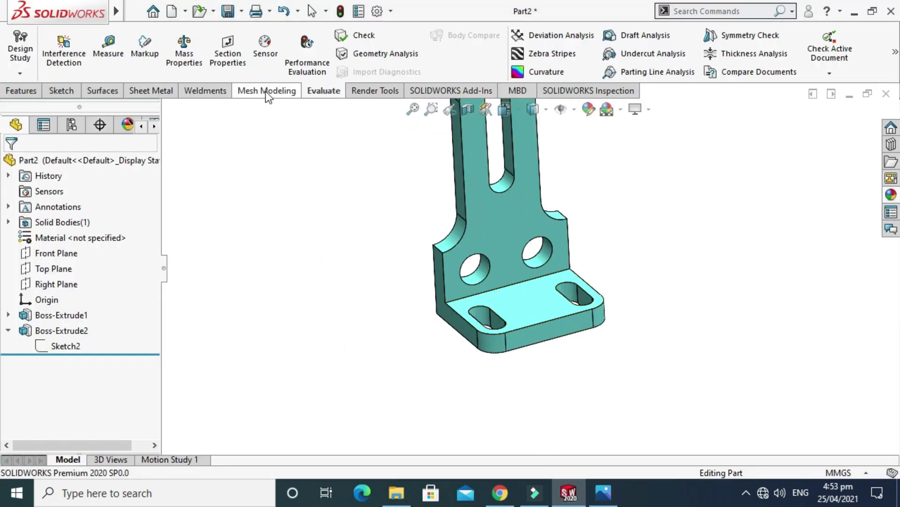
pyautogui.click(111, 52)
pyautogui.scroll(-3, 473, 310)
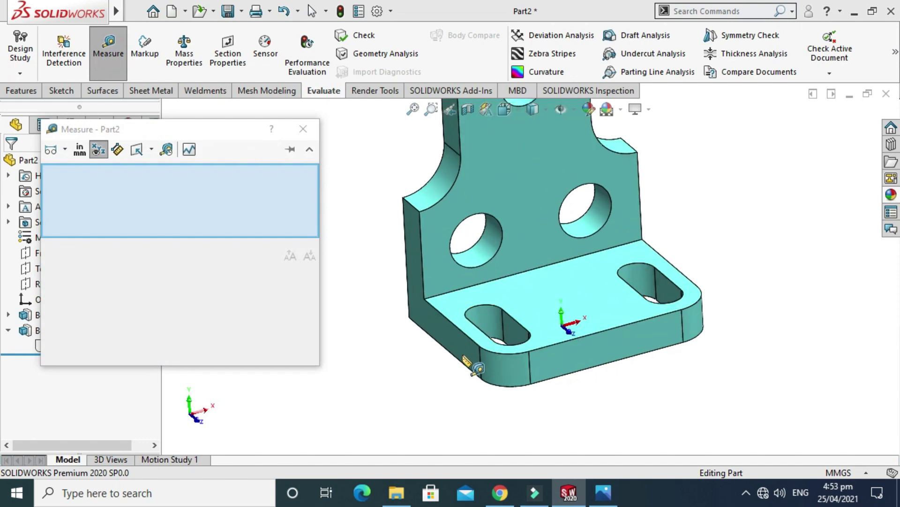
pyautogui.click(464, 348)
pyautogui.moveTo(422, 387); pyautogui.dragTo(371, 390, button='middle')
pyautogui.click(645, 276)
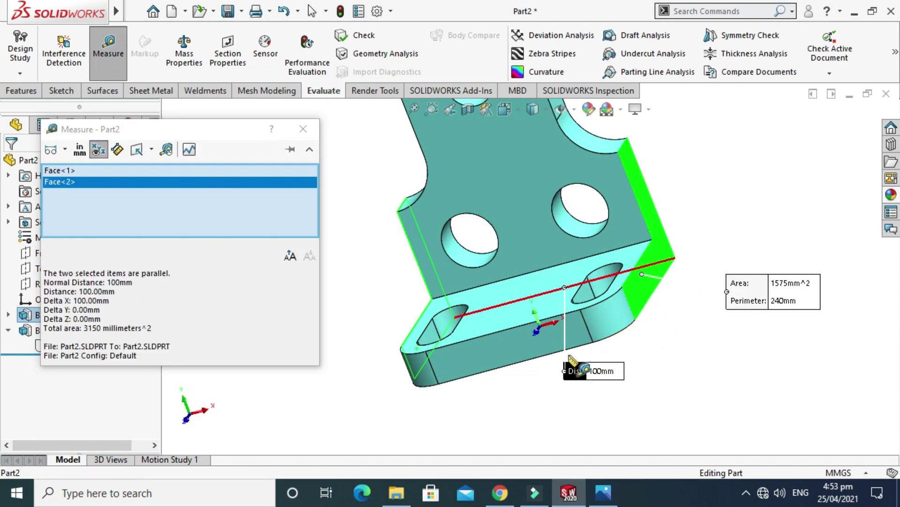
pyautogui.scroll(8, 639, 345)
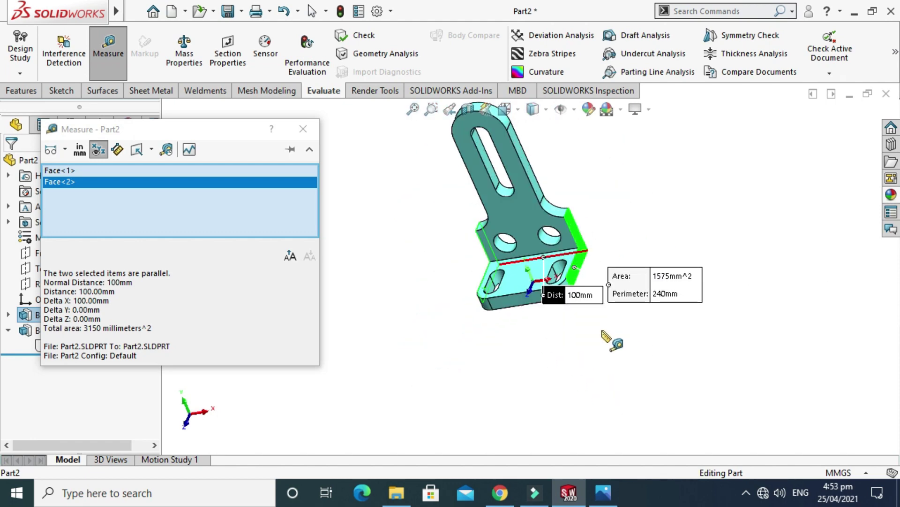
pyautogui.scroll(-6, 520, 262)
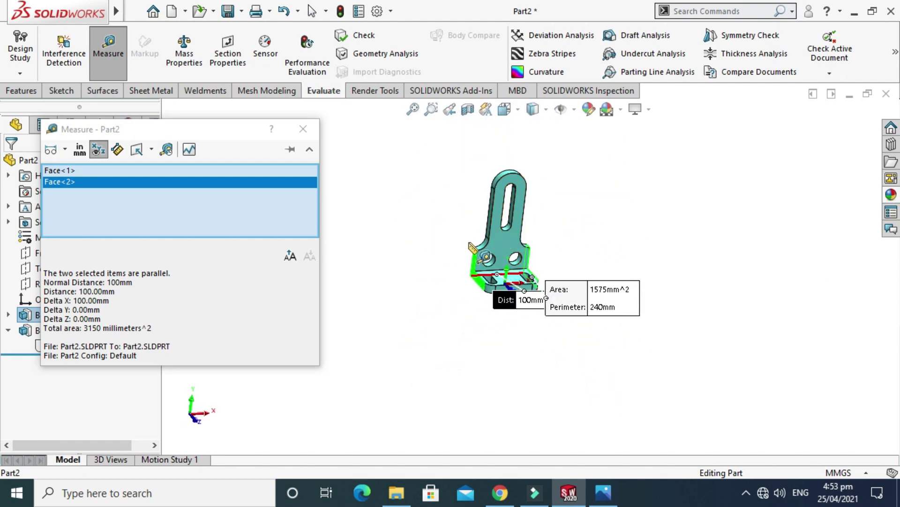
pyautogui.press('Escape')
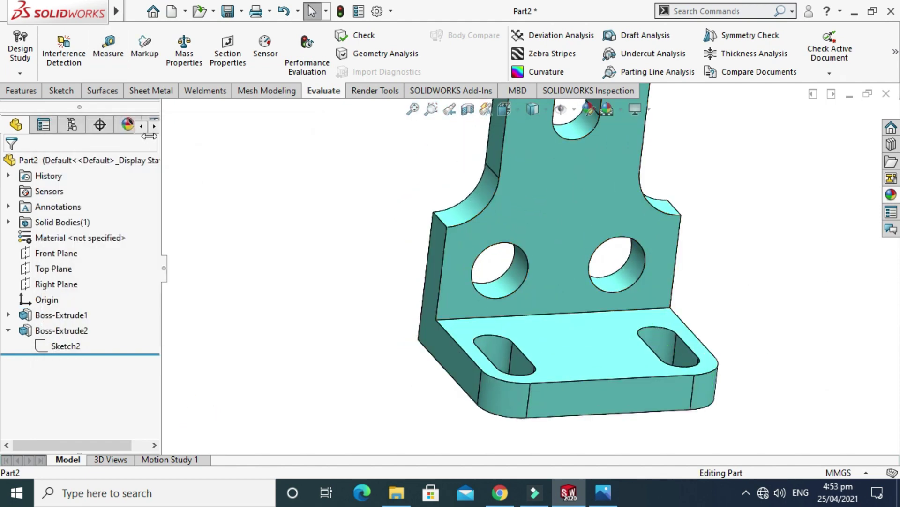
# Measure the diameter of the left hole in the upright and compare it with the reference image
pyautogui.click(109, 47)
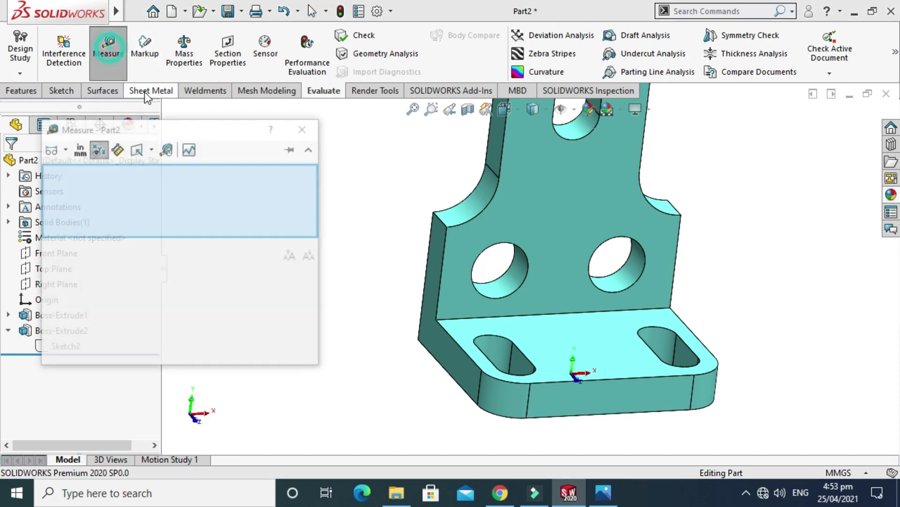
pyautogui.click(495, 297)
pyautogui.scroll(3, 472, 317)
pyautogui.scroll(-2, 422, 335)
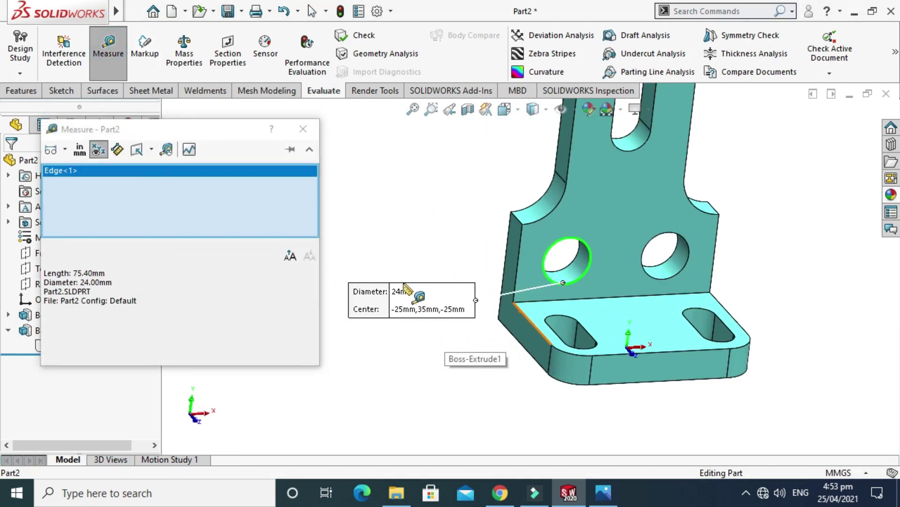
pyautogui.click(603, 492)
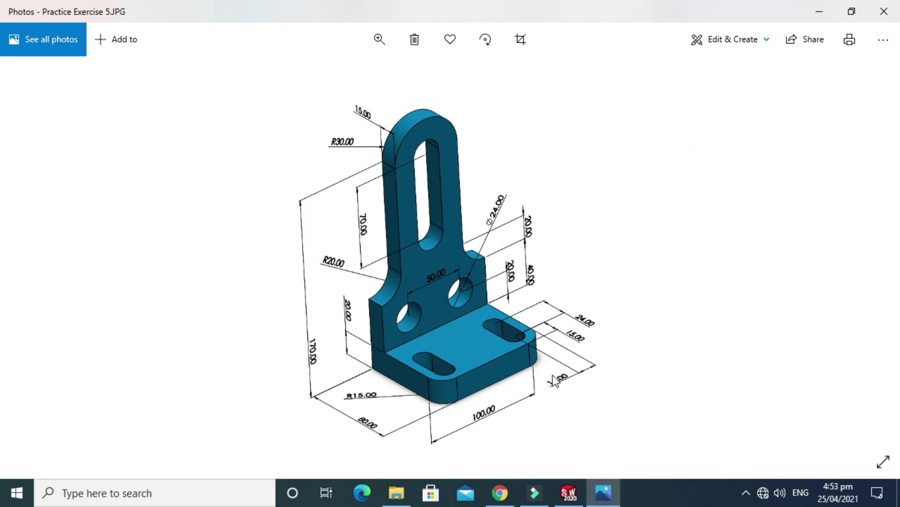
pyautogui.click(568, 492)
pyautogui.click(302, 127)
# Turn the bracket to match the reference image's angle and compare the model with the dimensioned reference
pyautogui.scroll(3, 399, 293)
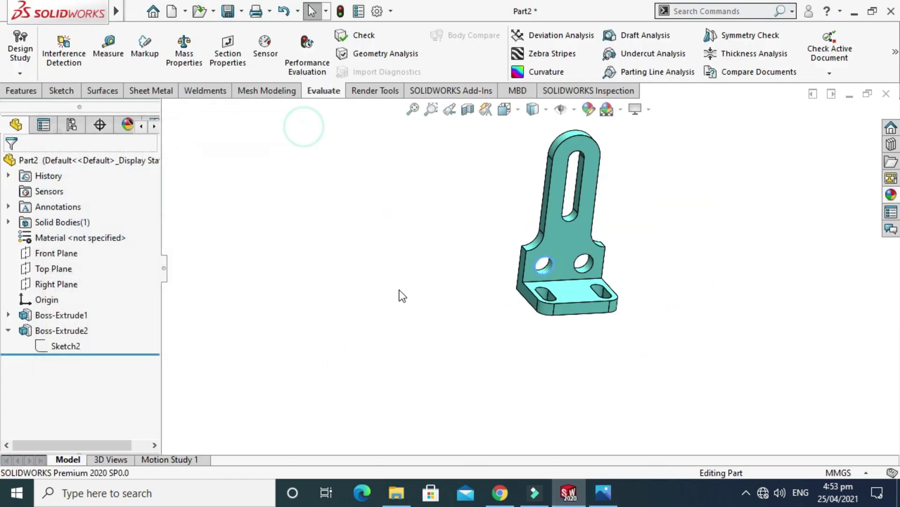
pyautogui.rightClick(461, 158)
pyautogui.moveTo(543, 185)
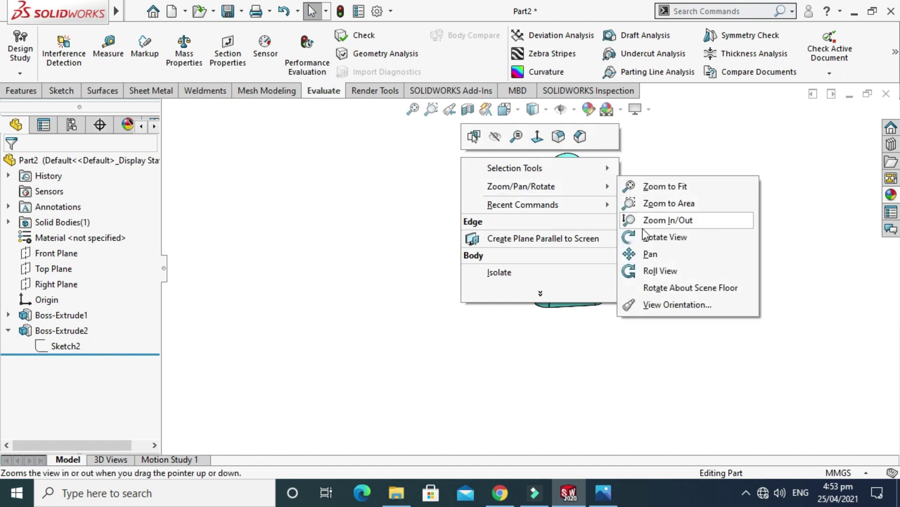
pyautogui.click(657, 237)
pyautogui.moveTo(629, 206)
pyautogui.mouseDown()
pyautogui.moveTo(639, 239)
pyautogui.moveTo(577, 195)
pyautogui.moveTo(575, 229)
pyautogui.mouseUp()
pyautogui.click(604, 493)
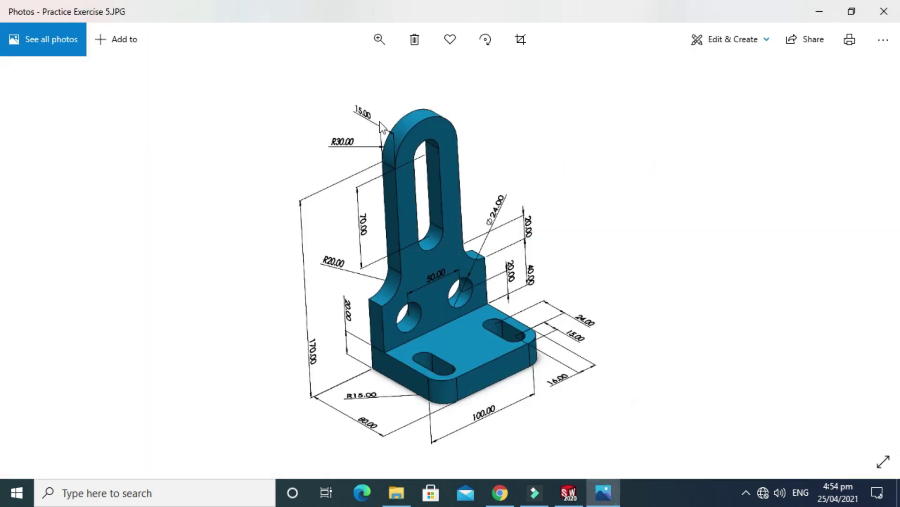
pyautogui.click(569, 493)
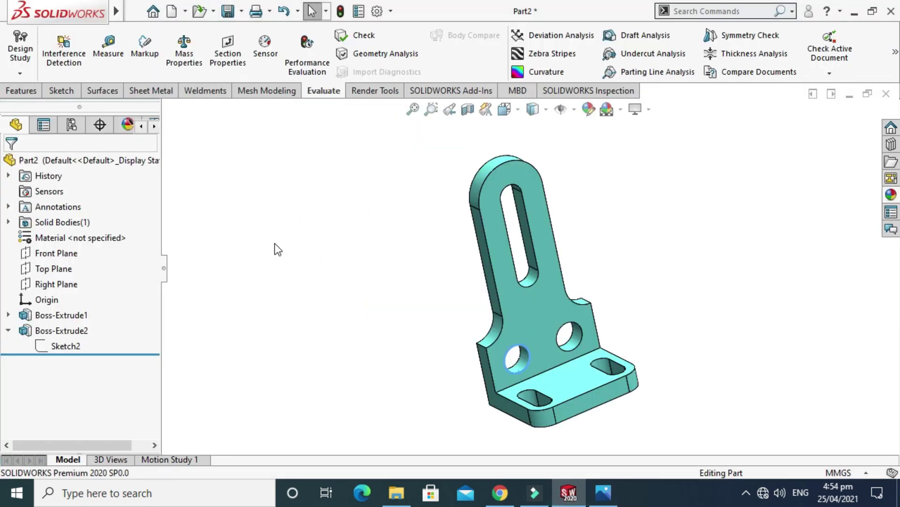
pyautogui.click(604, 493)
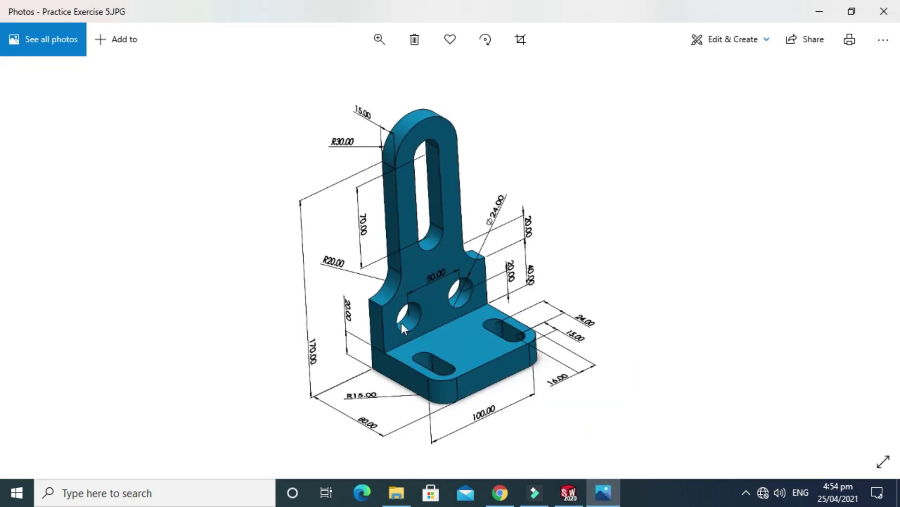
pyautogui.click(573, 487)
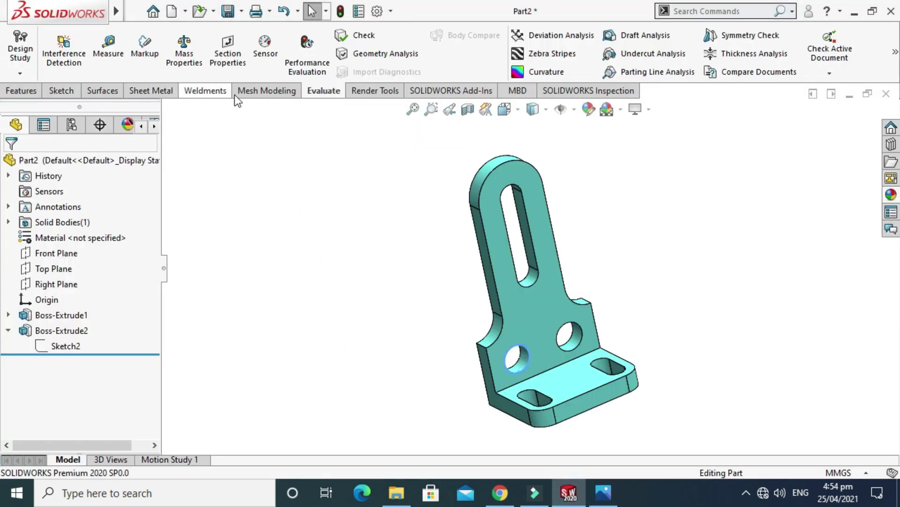
# Add a reference dimension for the diameter of the right hole in the upright
pyautogui.click(62, 91)
pyautogui.click(57, 51)
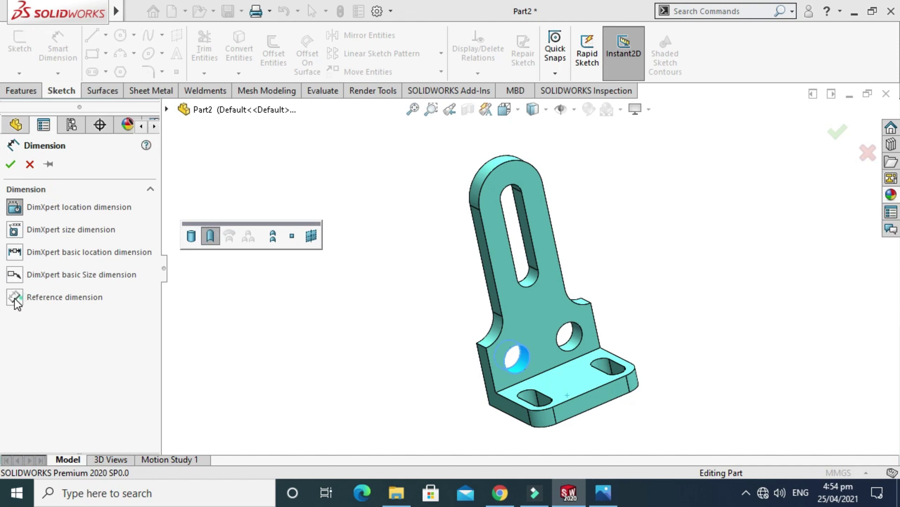
pyautogui.scroll(-2, 566, 424)
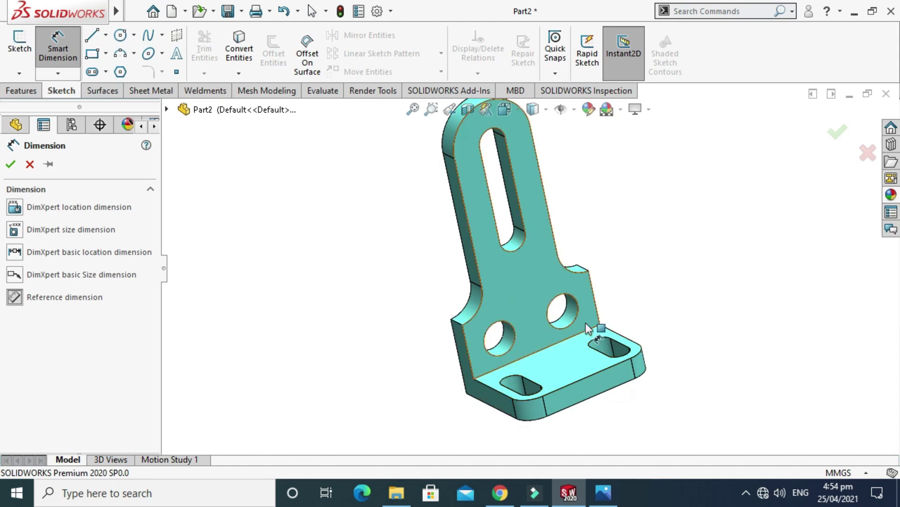
pyautogui.click(579, 307)
pyautogui.click(660, 206)
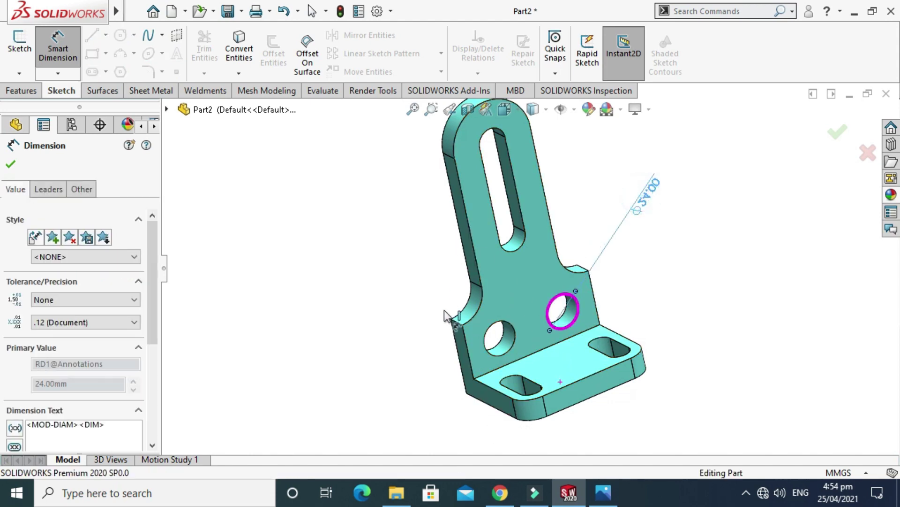
pyautogui.press('Escape')
pyautogui.press('Escape')
# Add a reference dimension for the base plate's width between its two upper side edges, placed beyond the front edge
pyautogui.rightClick(355, 184)
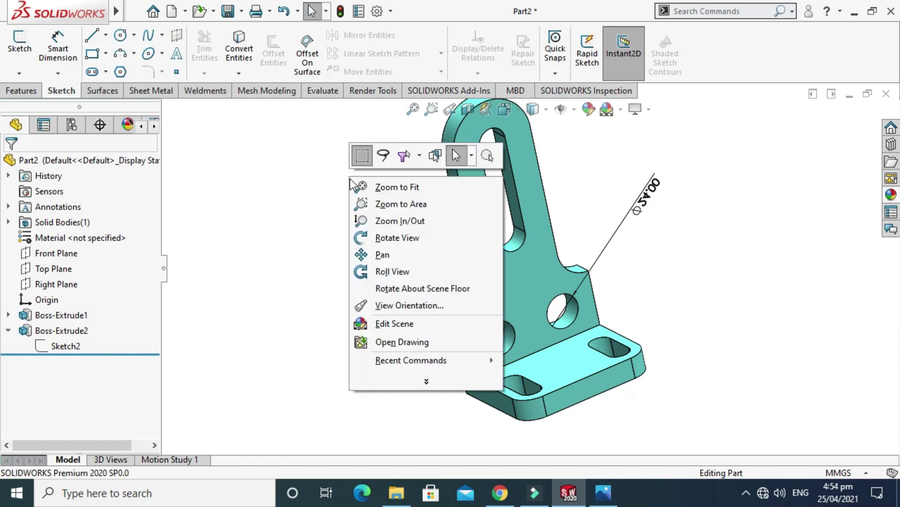
pyautogui.click(385, 235)
pyautogui.moveTo(422, 237)
pyautogui.mouseDown()
pyautogui.moveTo(537, 242)
pyautogui.moveTo(315, 203)
pyautogui.moveTo(587, 281)
pyautogui.moveTo(516, 241)
pyautogui.moveTo(583, 195)
pyautogui.moveTo(572, 192)
pyautogui.mouseUp()
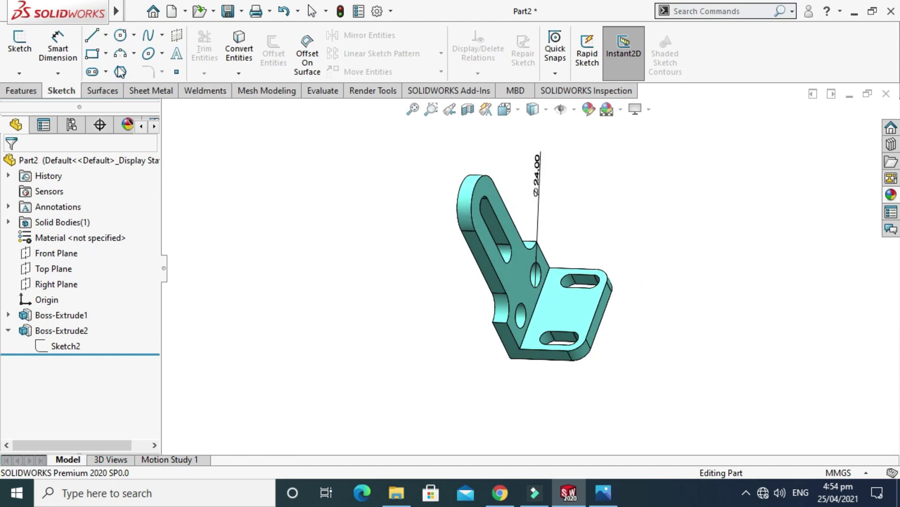
pyautogui.click(58, 50)
pyautogui.scroll(-3, 627, 311)
pyautogui.click(537, 227)
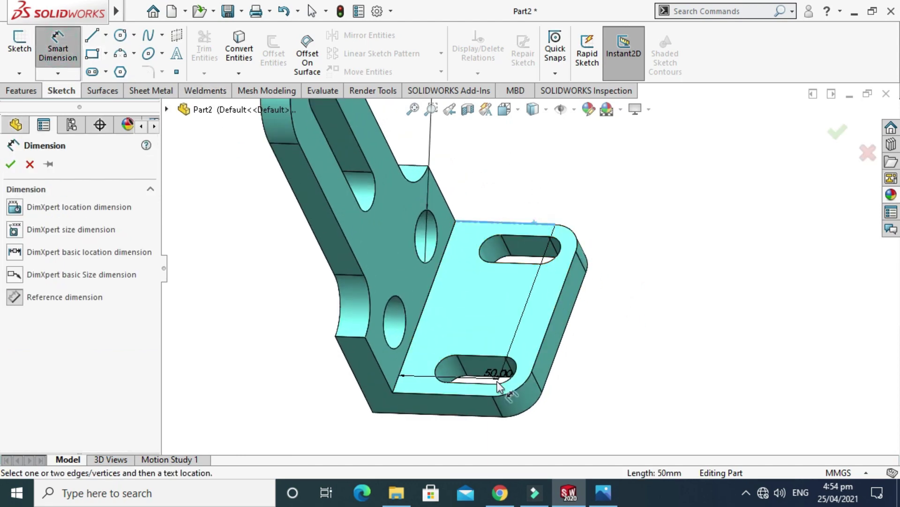
pyautogui.click(483, 394)
pyautogui.click(618, 324)
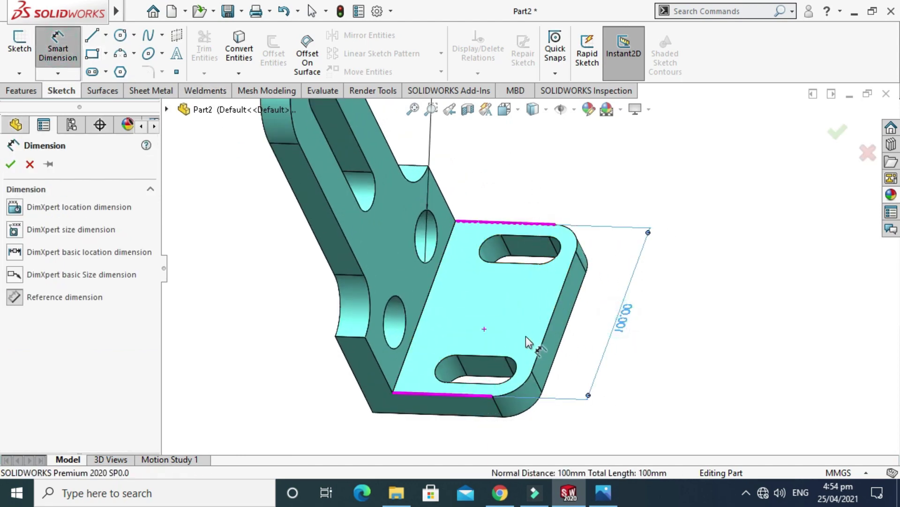
pyautogui.press('Escape')
pyautogui.scroll(2, 587, 323)
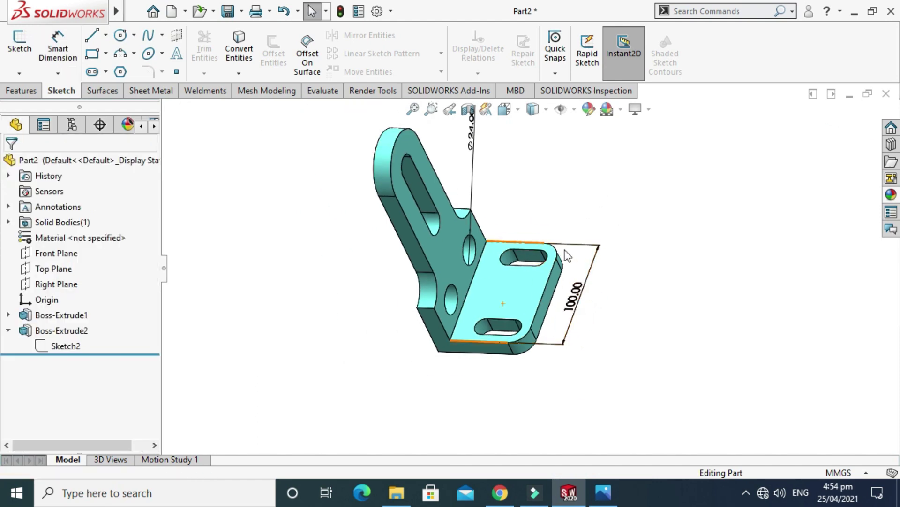
# Turn the bracket back to an angled view and examine the hole and base width reference dimensions
pyautogui.rightClick(547, 184)
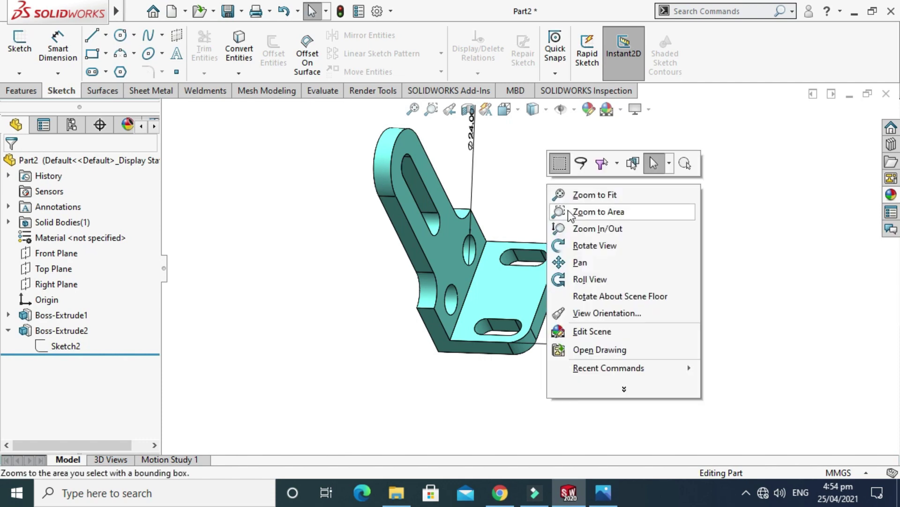
pyautogui.click(602, 244)
pyautogui.moveTo(602, 243); pyautogui.dragTo(493, 178)
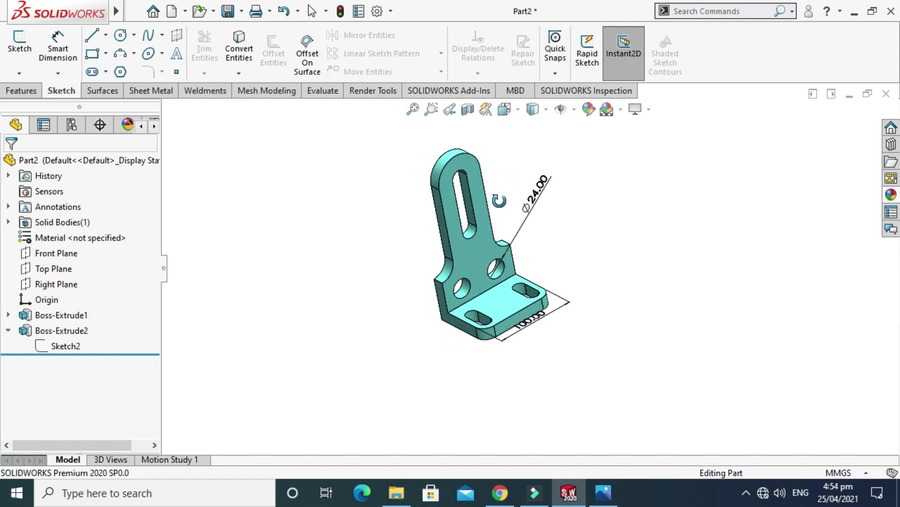
pyautogui.press('Escape')
pyautogui.scroll(-1, 504, 235)
pyautogui.scroll(-1, 488, 144)
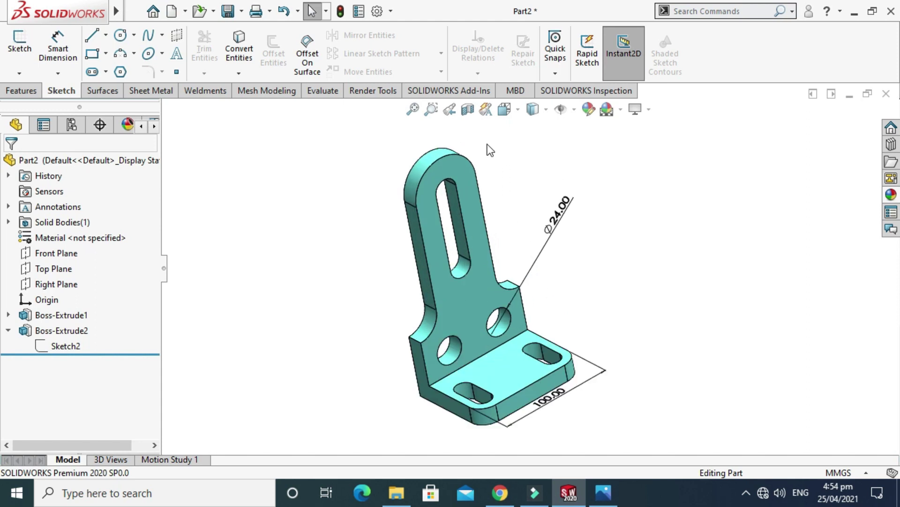
pyautogui.scroll(1, 535, 220)
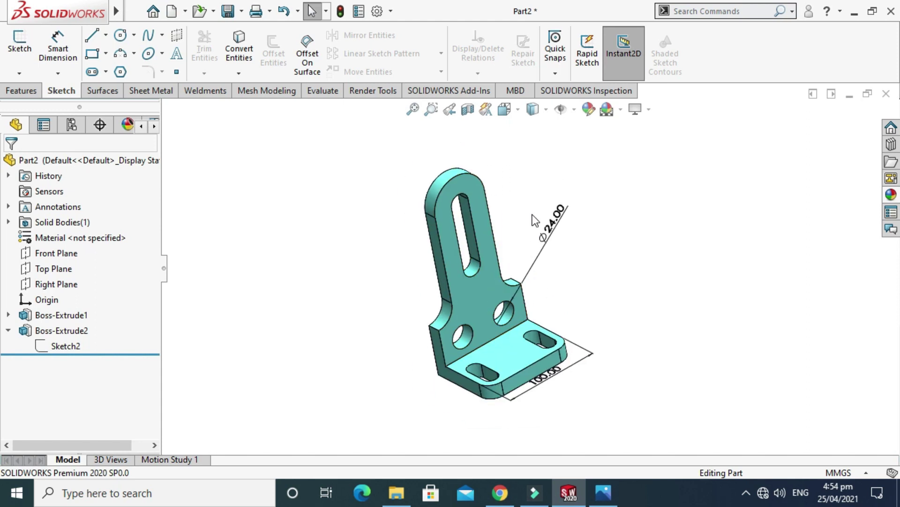